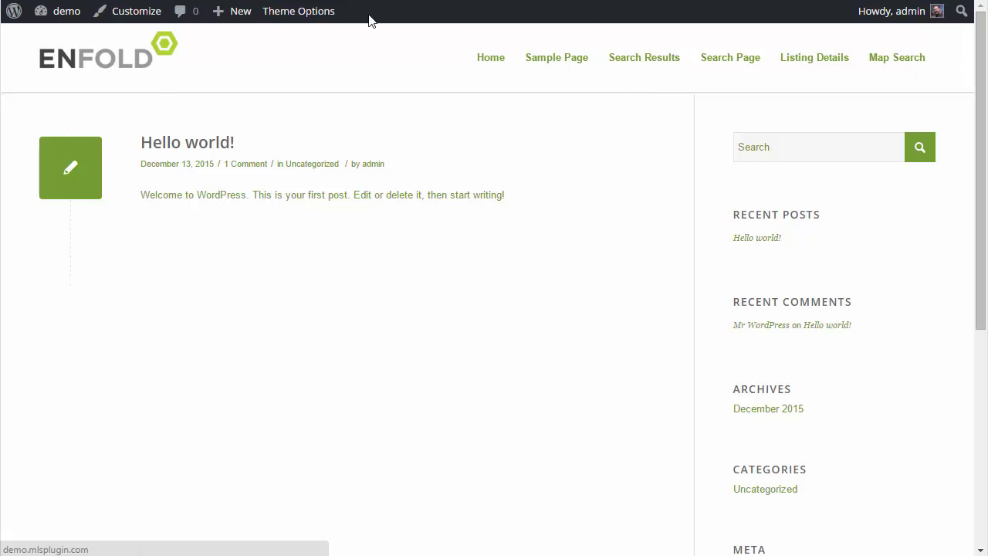
- Go from the Enfold front page to the WordPress admin Dashboard via the 'demo' admin-bar menu
mouse_move(66, 14)
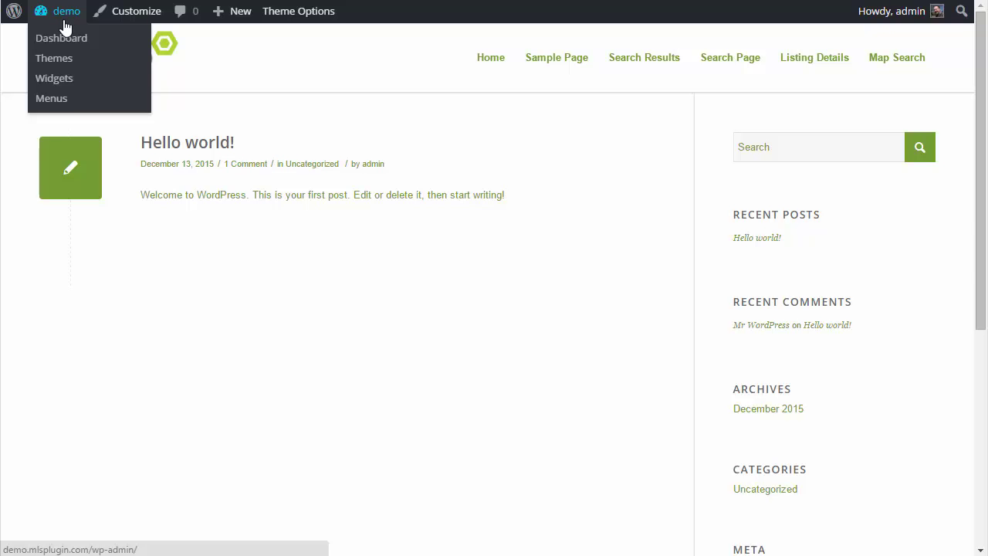
click(66, 40)
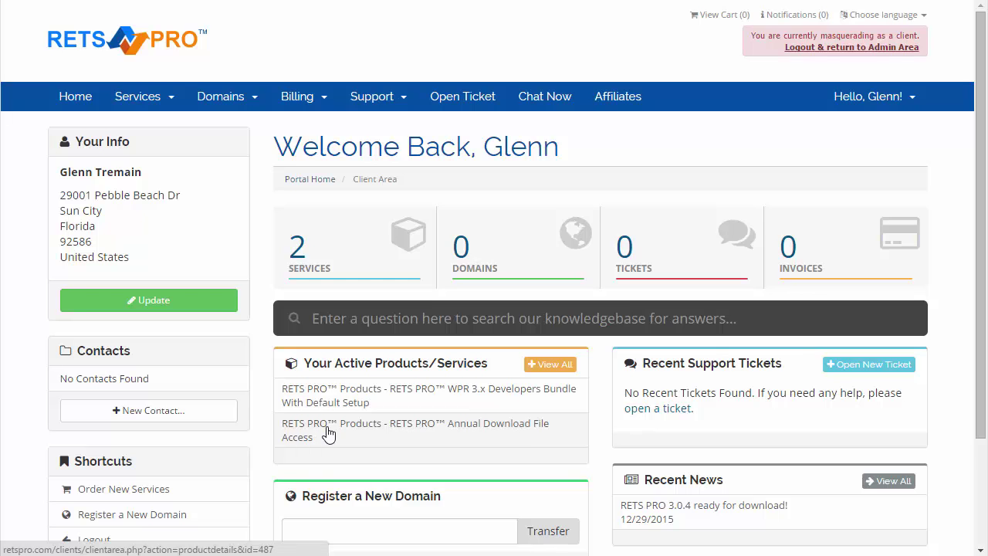
- Open the My Products & Services list from the Services menu
click(175, 100)
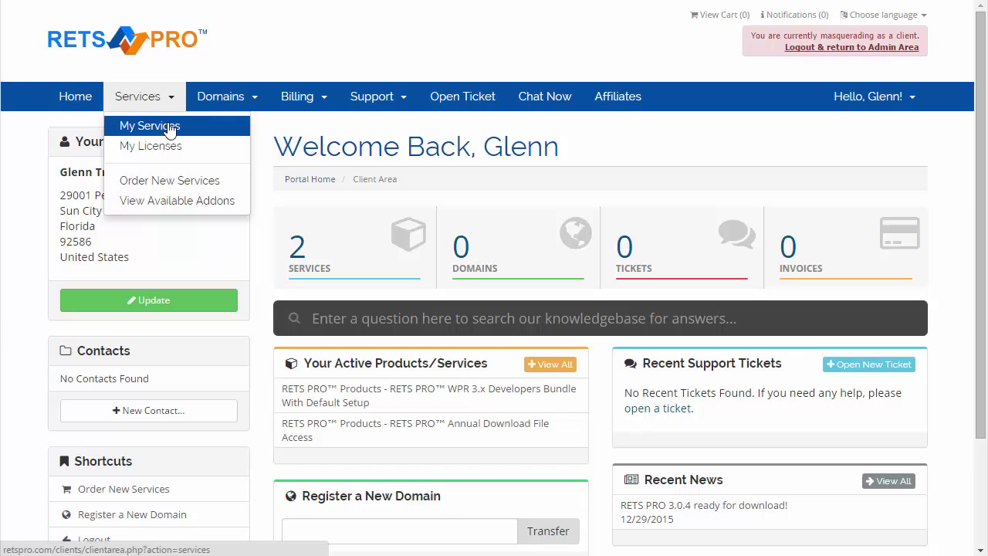
click(168, 129)
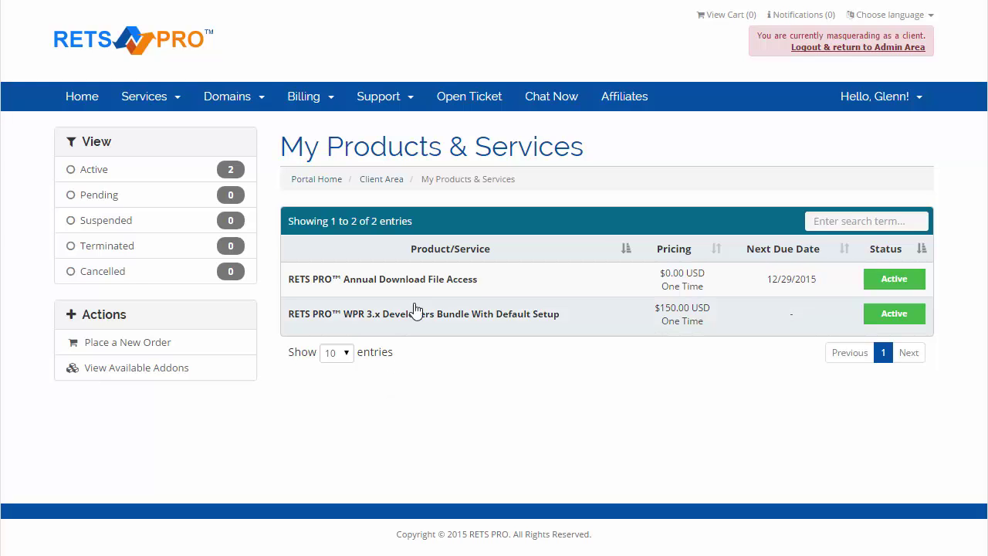
- Open Annual Download File Access and browse its Downloads, including the Enfold theme and WPR3x plugin
click(456, 284)
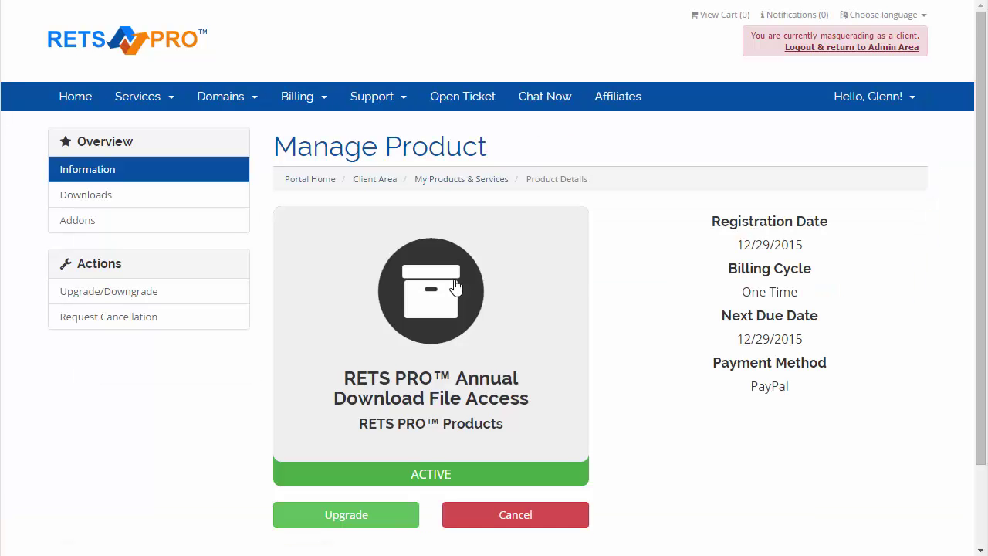
scroll(592, 280, down, 2)
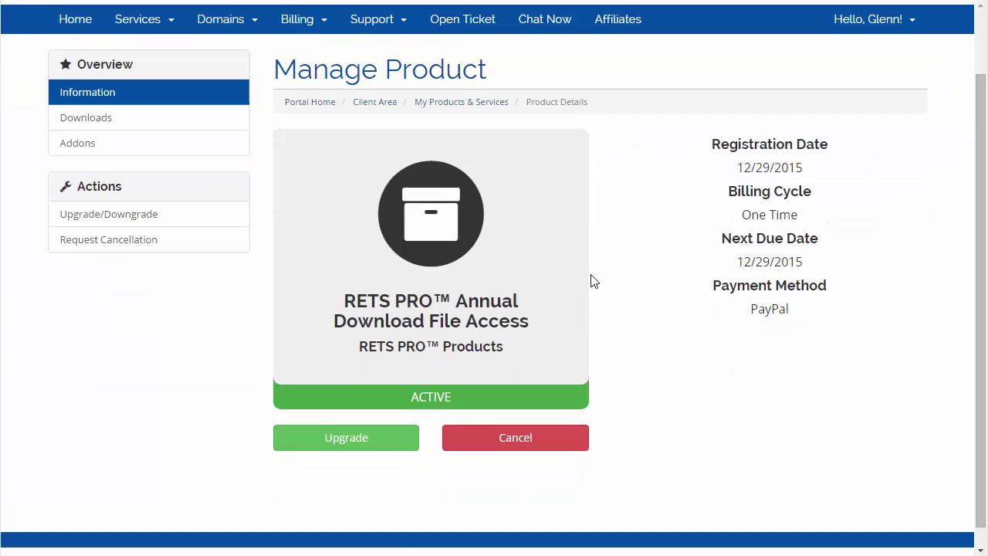
scroll(592, 280, up, 2)
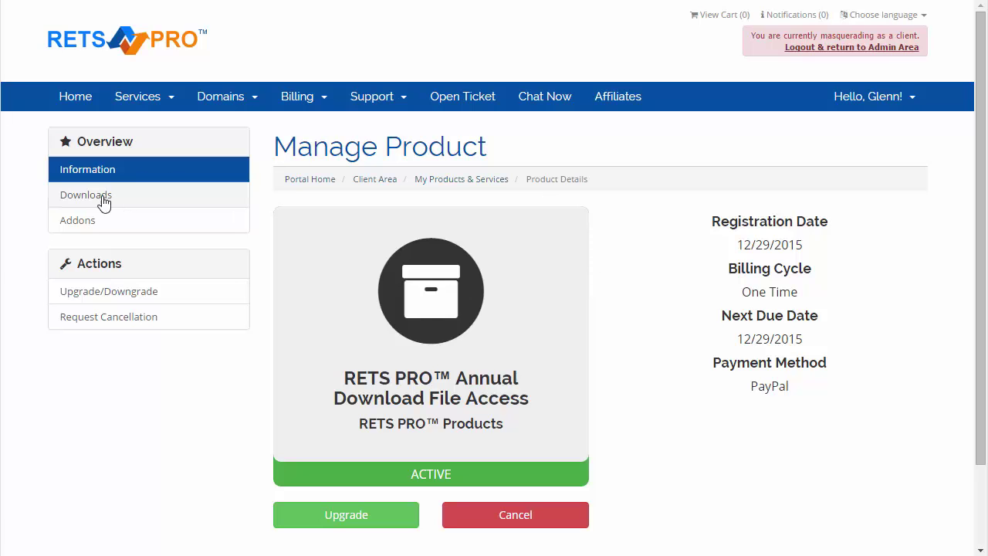
click(117, 205)
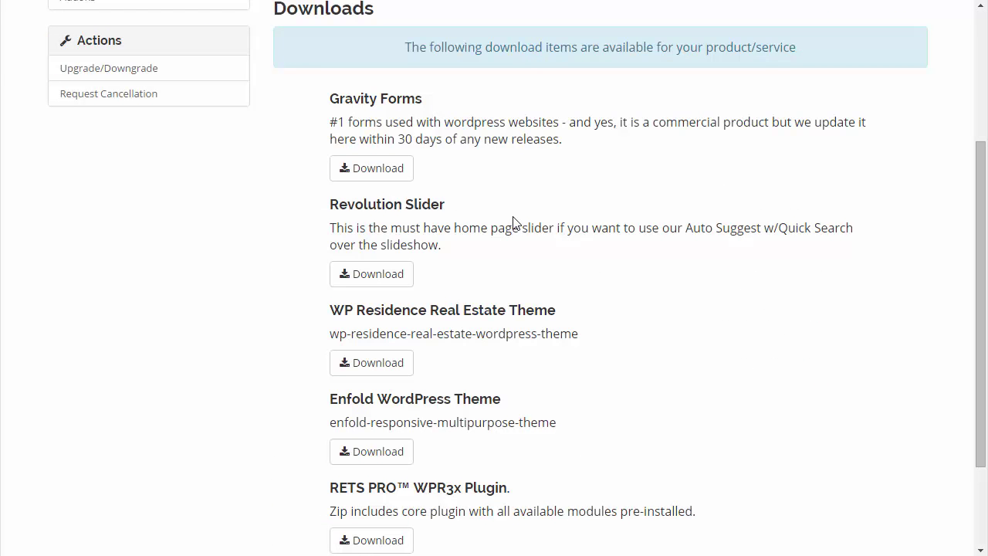
scroll(516, 223, down, 3)
scroll(518, 223, up, 3)
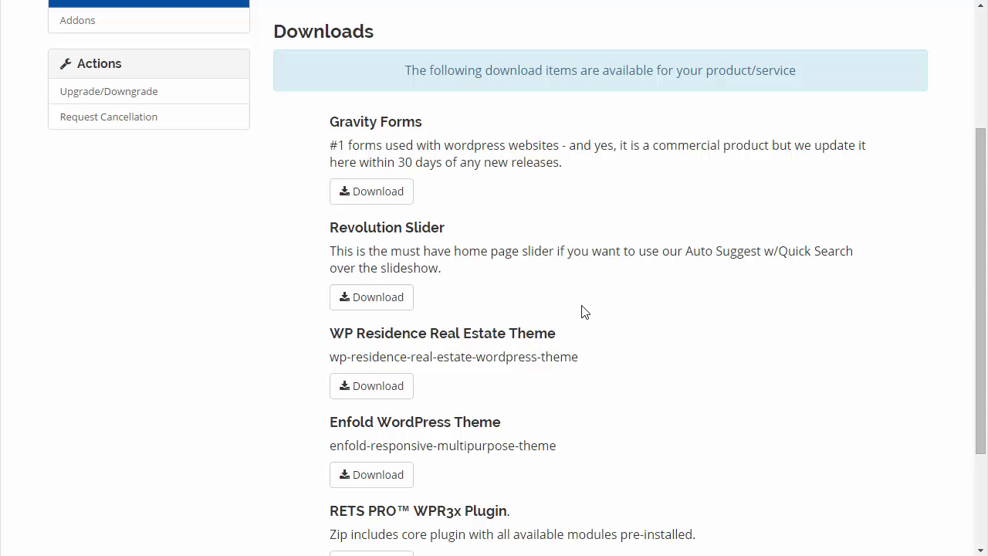
scroll(615, 320, down, 2)
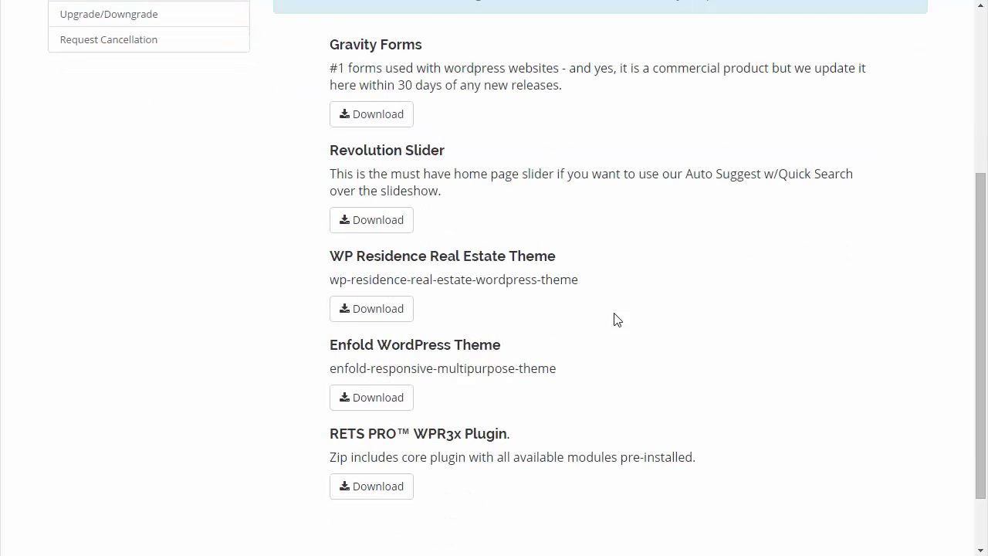
scroll(615, 320, up, 2)
scroll(569, 240, up, 3)
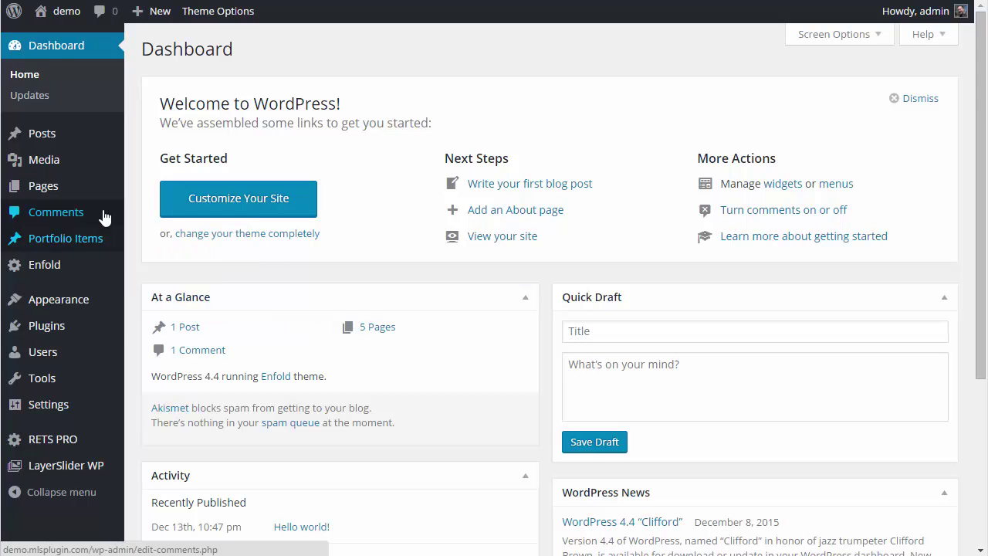
- View Appearance > Themes to confirm Enfold is active alongside Twenty Fifteen
mouse_move(29, 303)
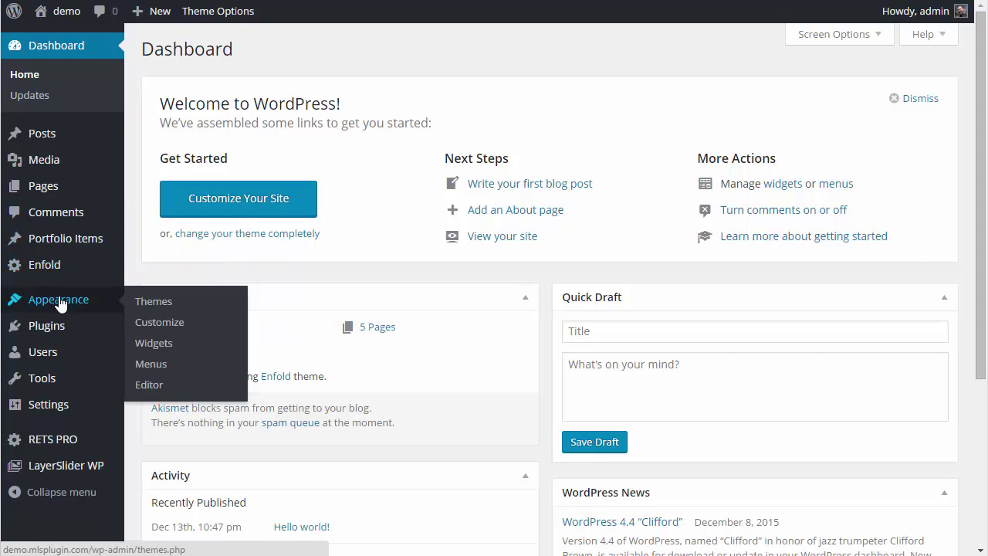
click(157, 307)
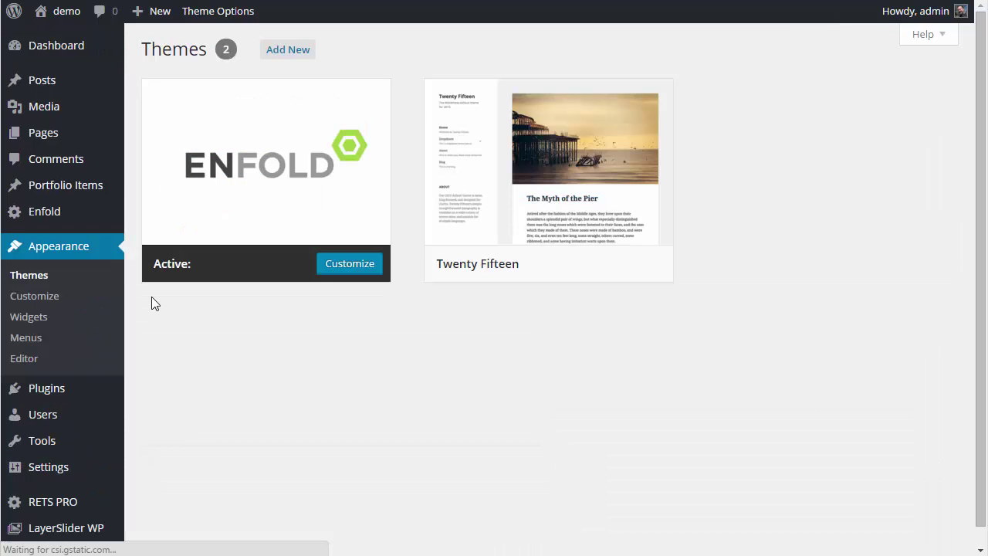
mouse_move(232, 165)
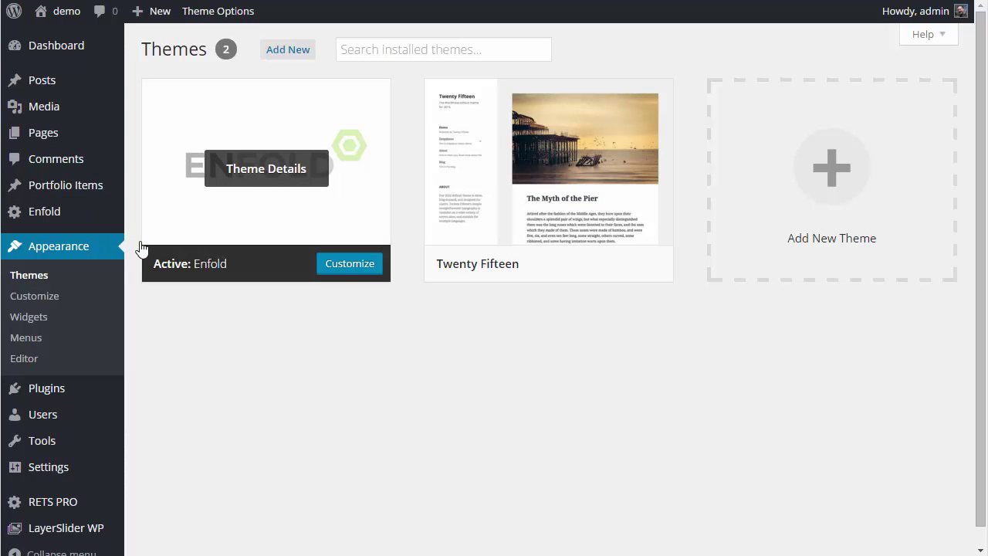
scroll(119, 283, down, 1)
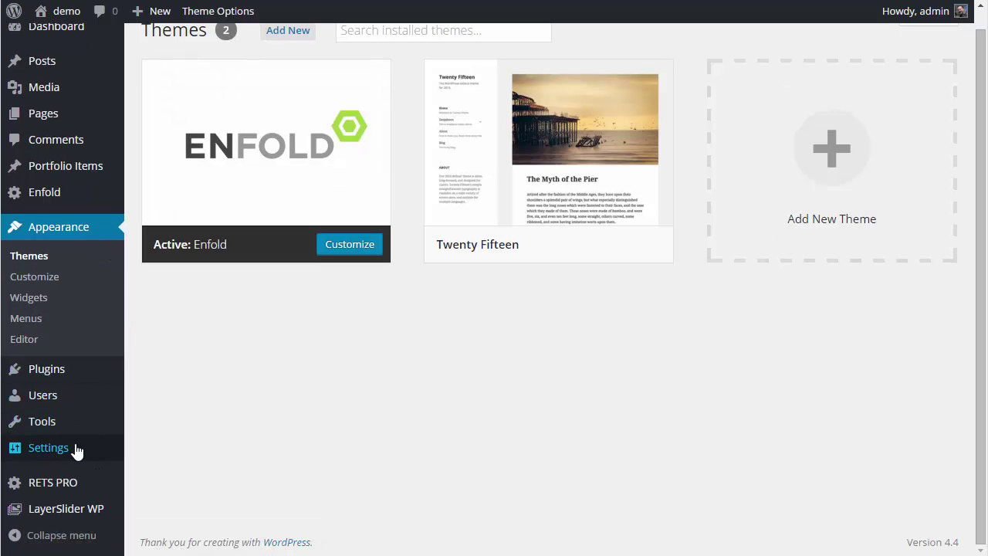
- Check that Permalinks settings use the Post name structure
mouse_move(66, 448)
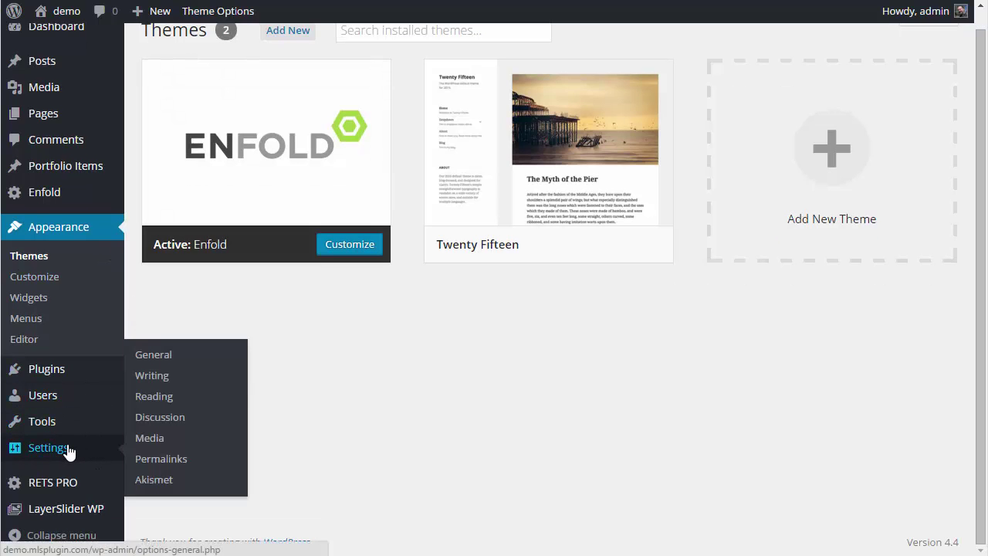
click(168, 460)
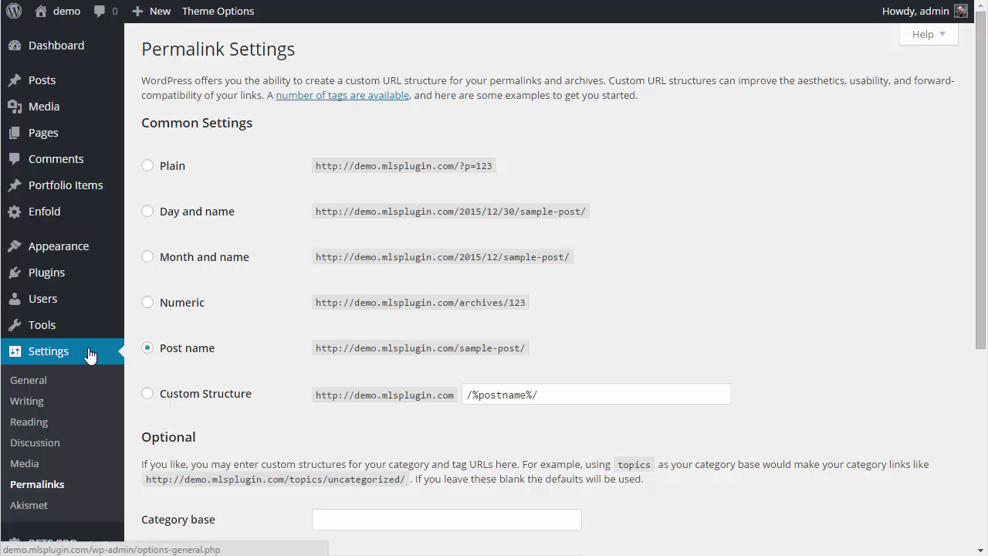
scroll(89, 353, down, 3)
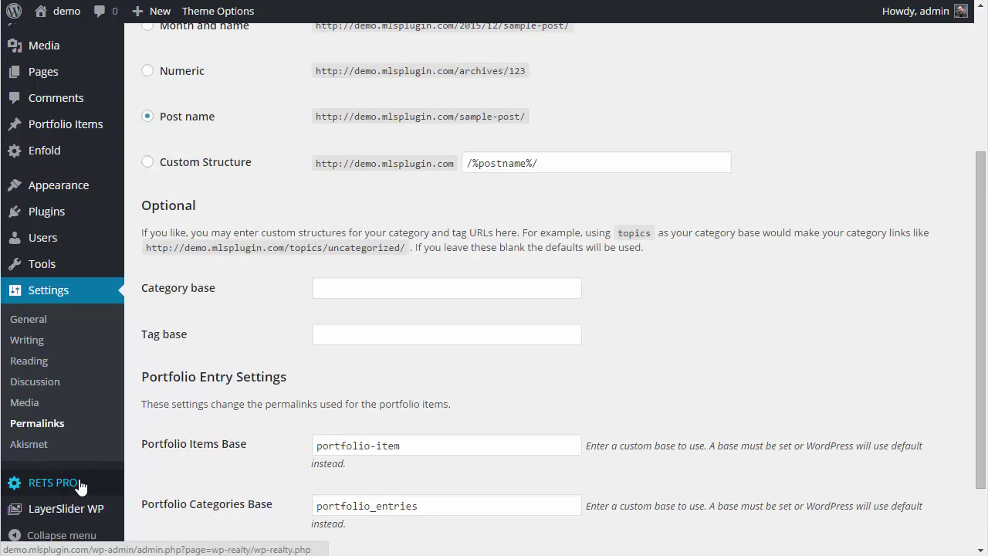
- Review Installed Plugins, including WPR3x 3.0.4, and launch the RETS PRO panel
mouse_move(50, 215)
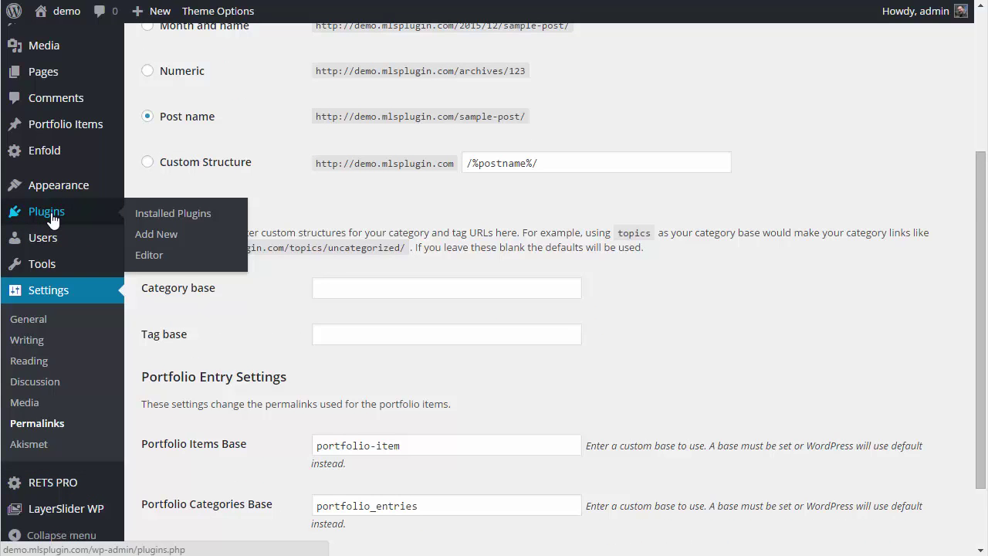
click(185, 220)
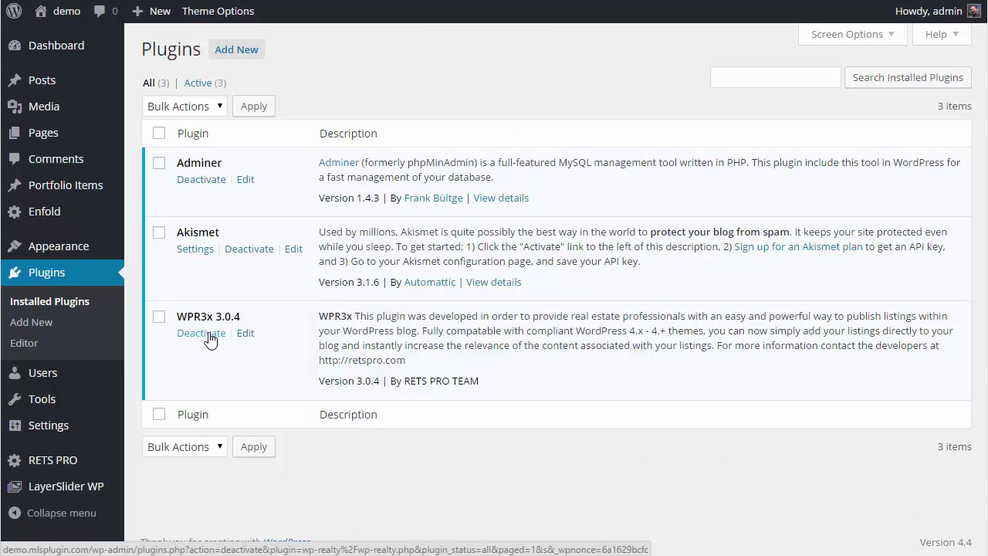
click(48, 464)
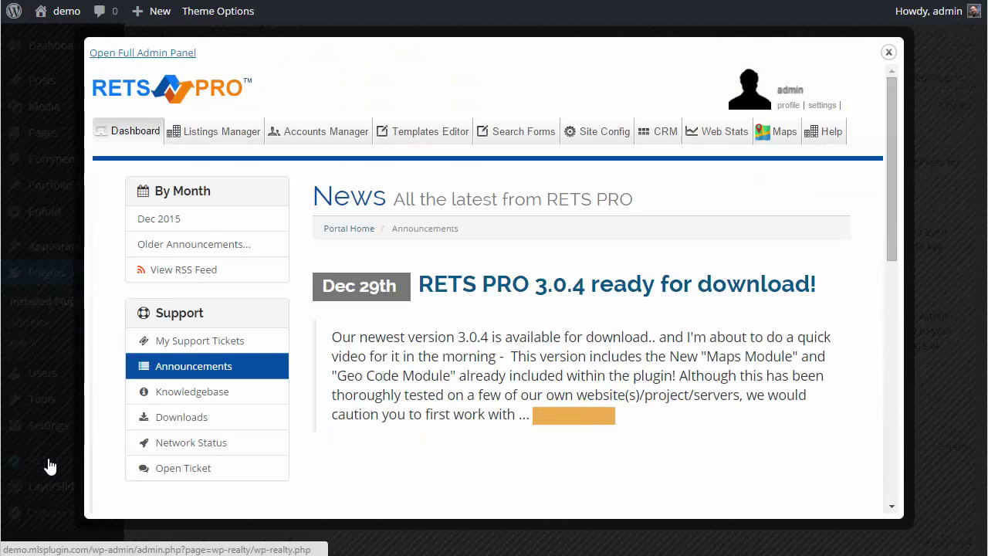
- In Site Config, set Template Name to 'enfold' and save the configuration
click(591, 136)
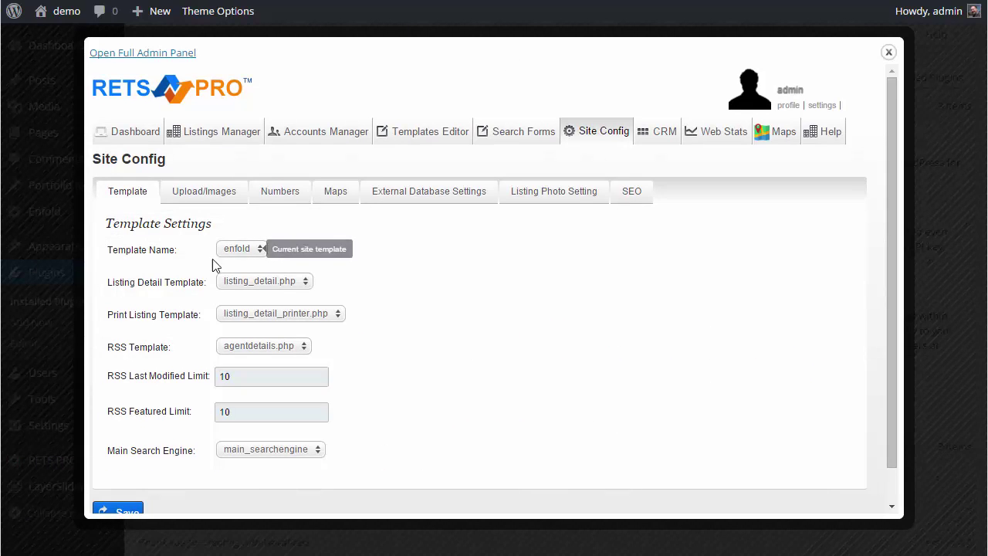
click(246, 250)
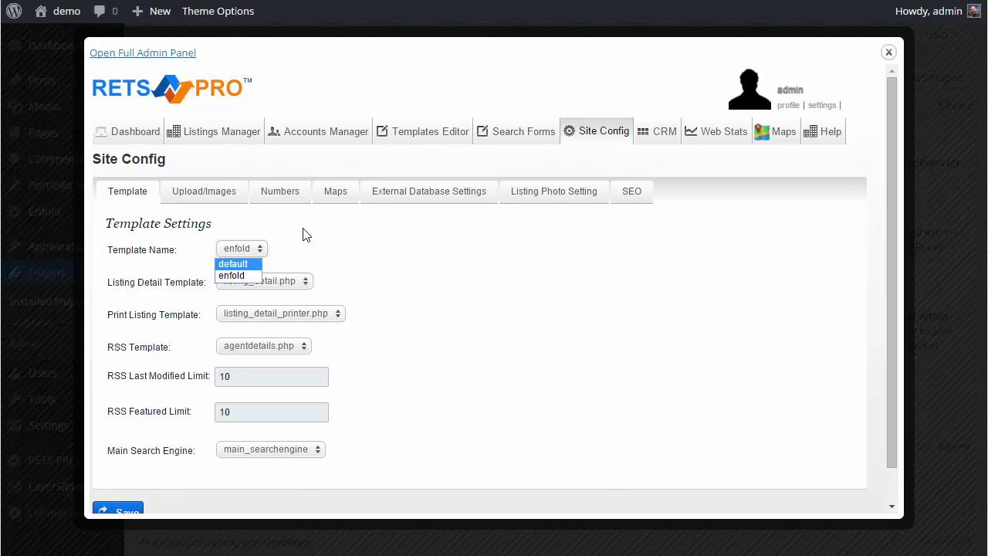
click(231, 275)
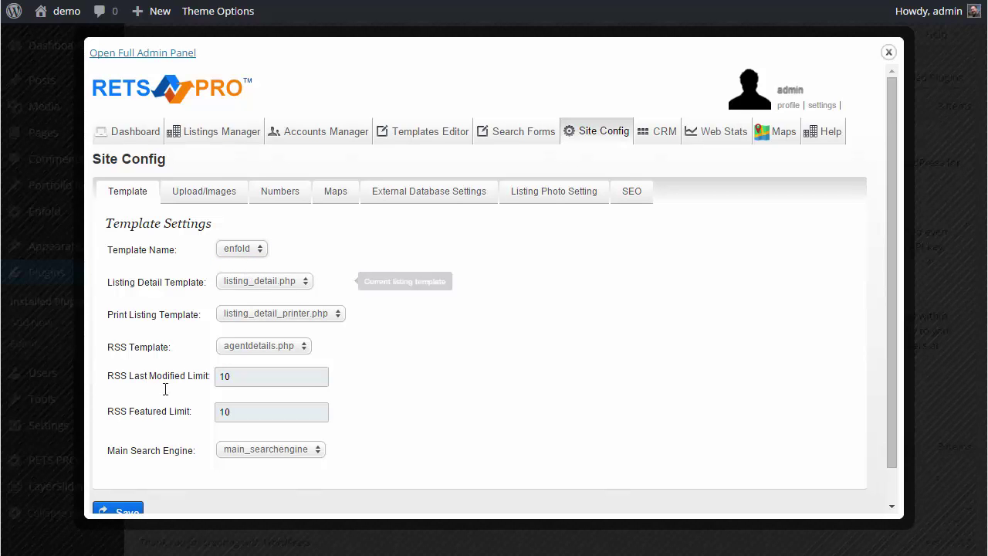
scroll(170, 393, down, 1)
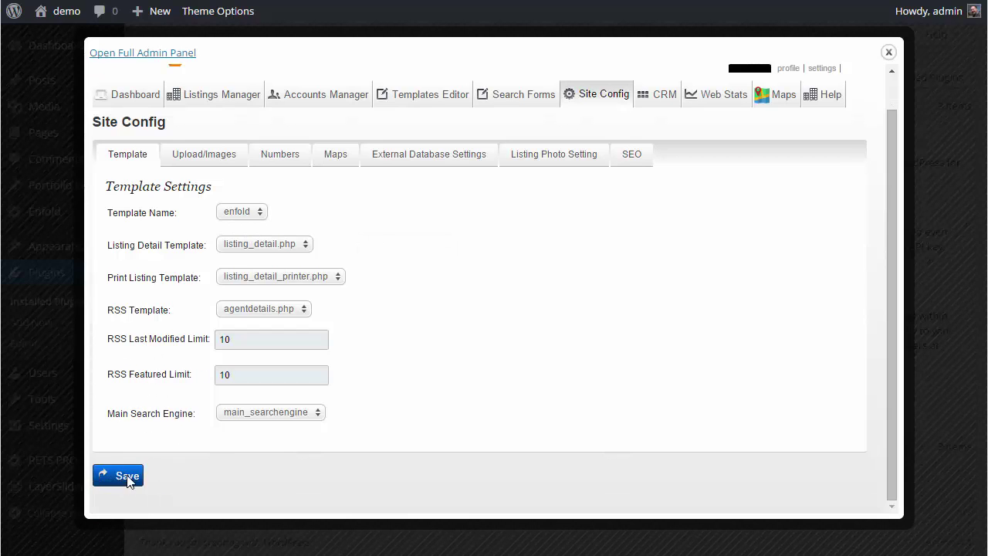
click(127, 477)
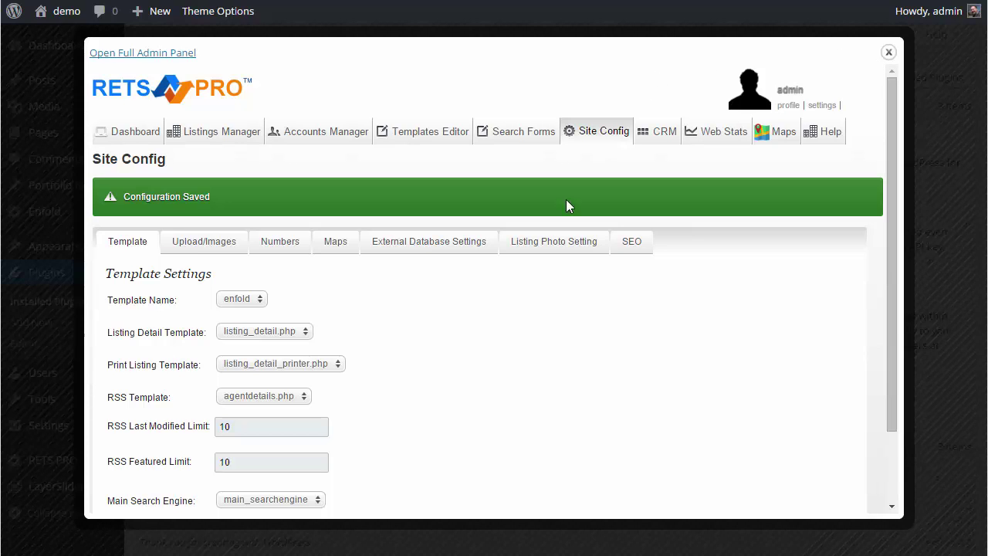
- Test the external database connection successfully, then close the RETS PRO panel
click(430, 246)
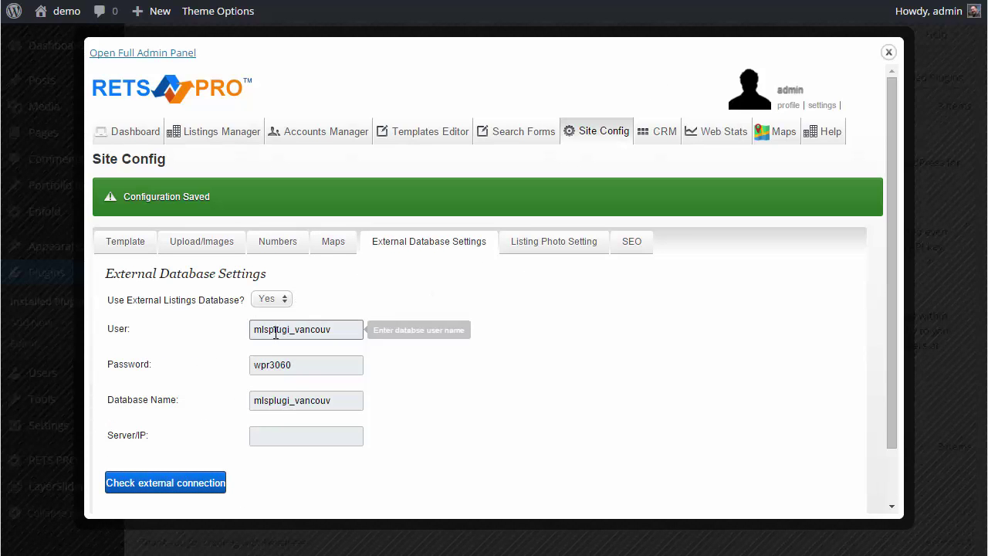
click(192, 485)
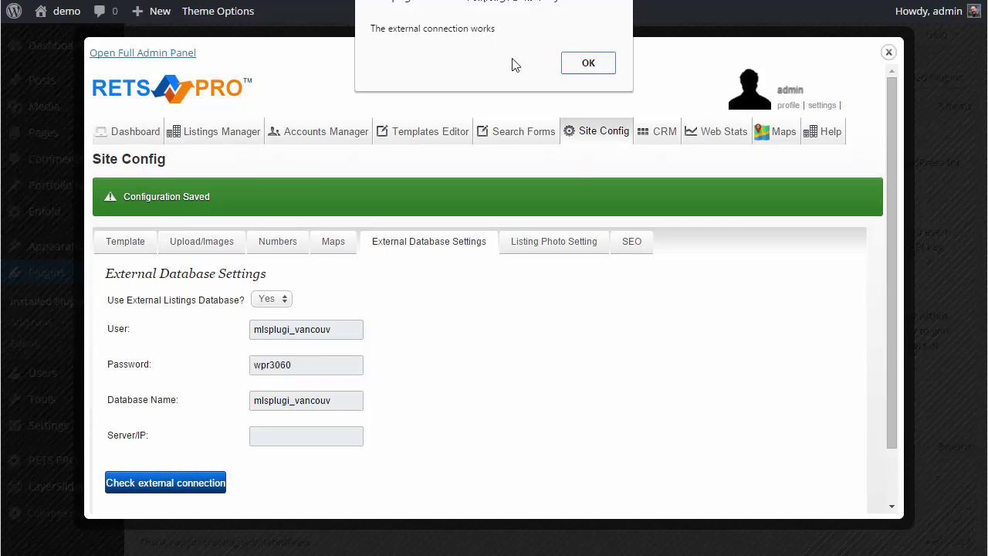
click(579, 63)
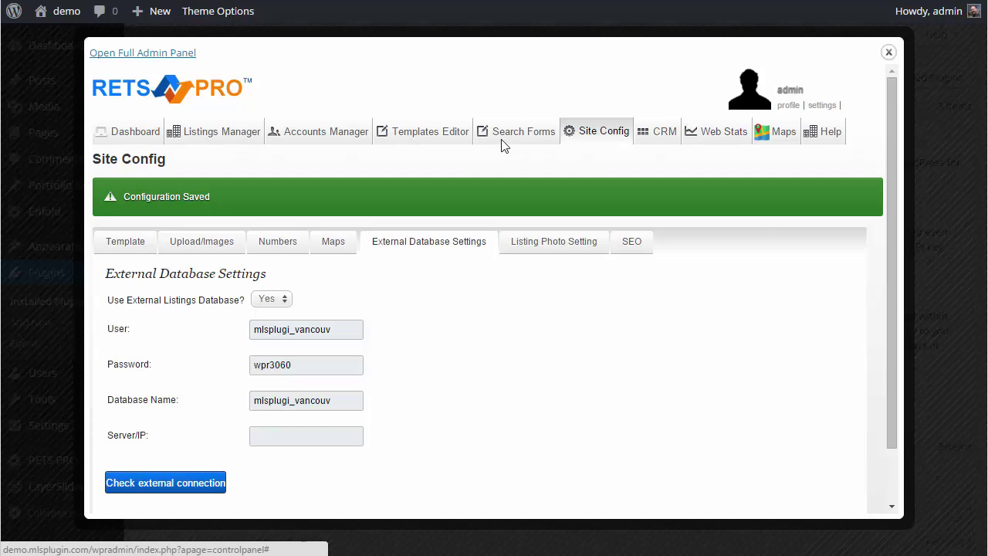
click(888, 52)
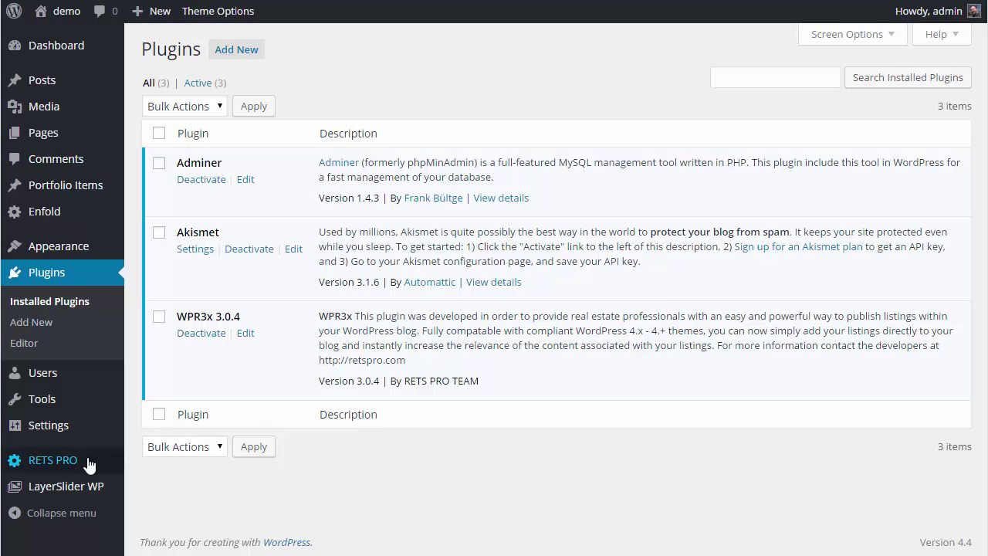
- Open the Pages > All Pages list
mouse_move(117, 428)
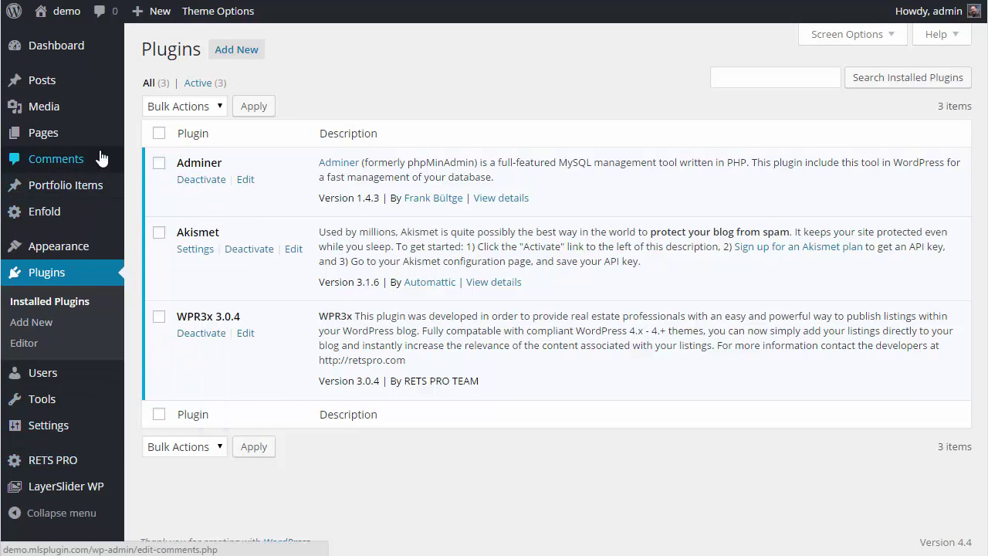
mouse_move(55, 136)
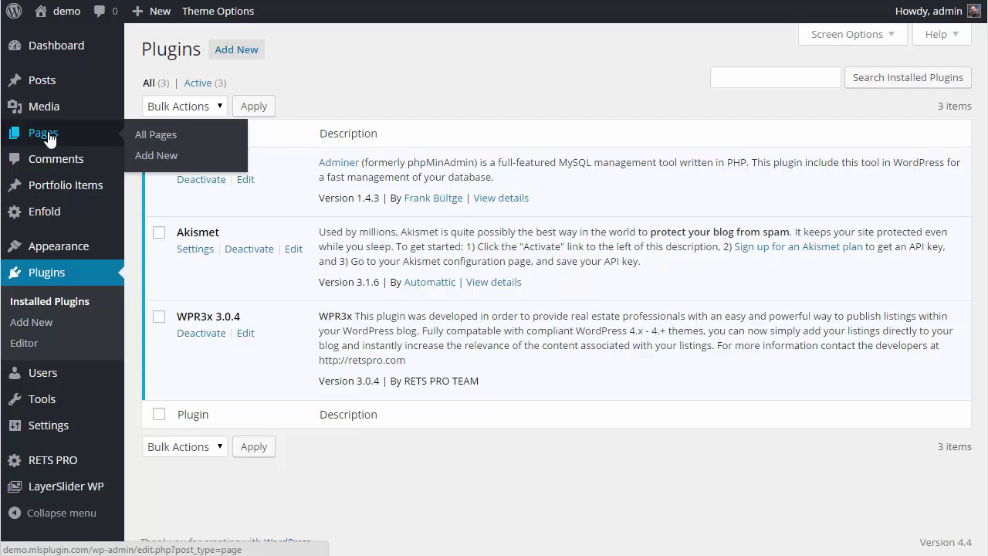
click(144, 136)
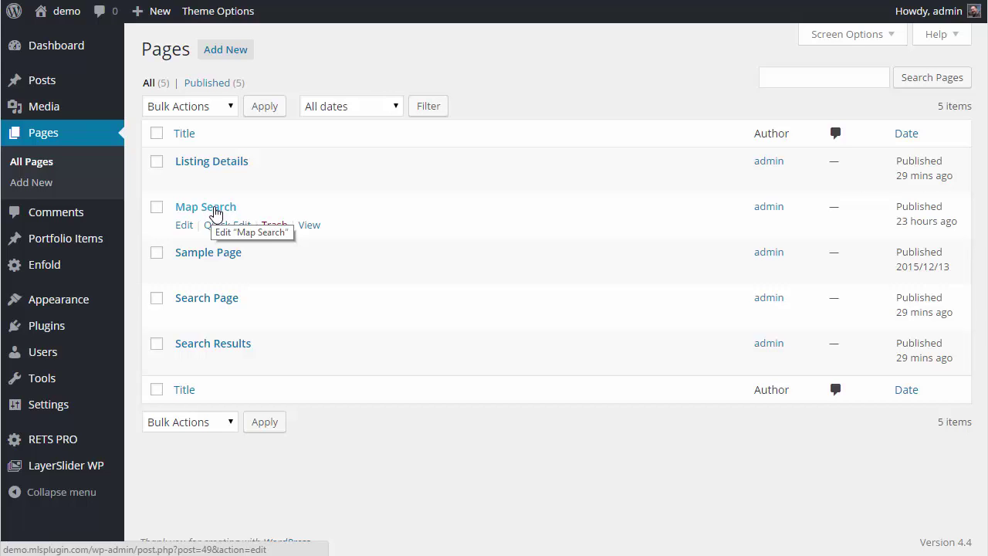
- Open Search Results, Search Page and Listing Details editors in new tabs and switch to one
mouse_move(178, 375)
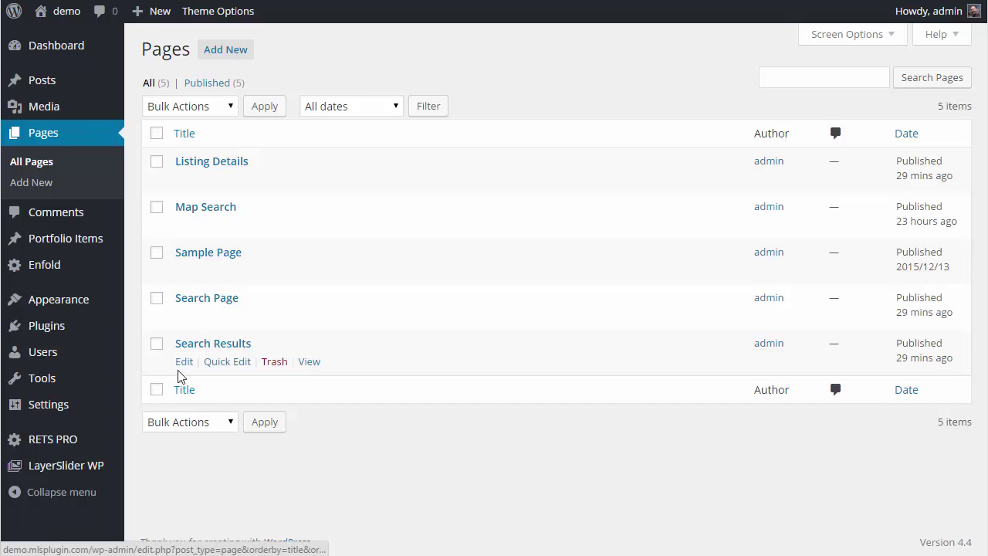
right_click(185, 366)
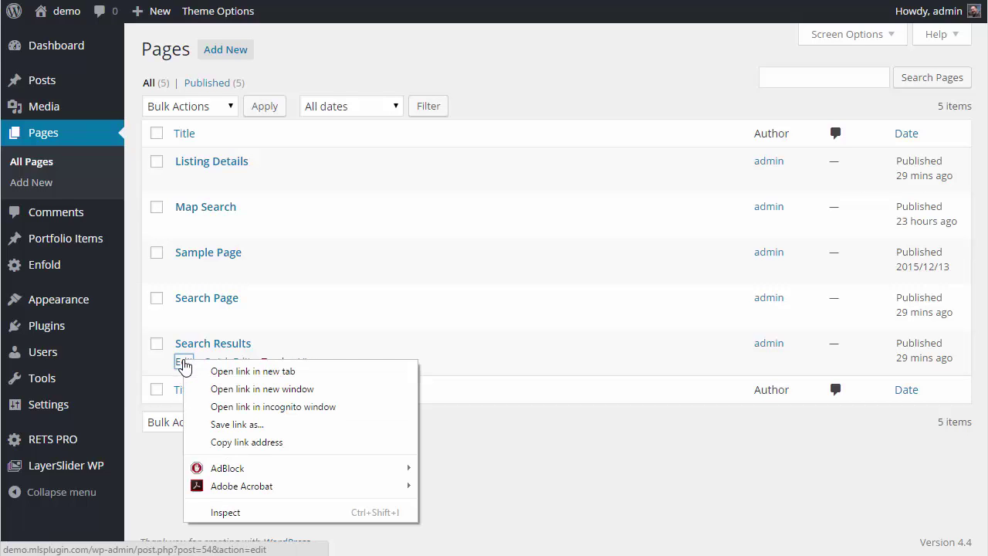
click(221, 371)
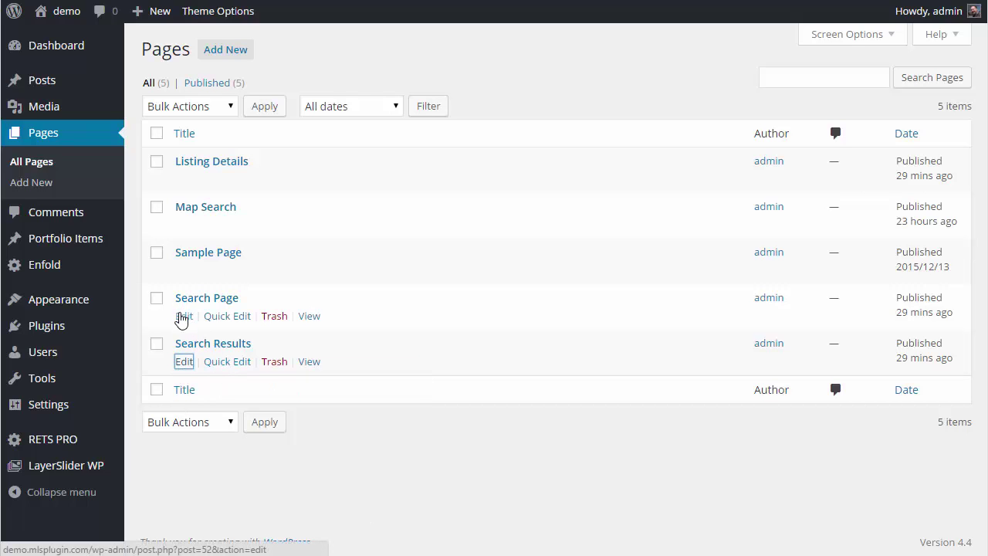
right_click(180, 315)
click(232, 323)
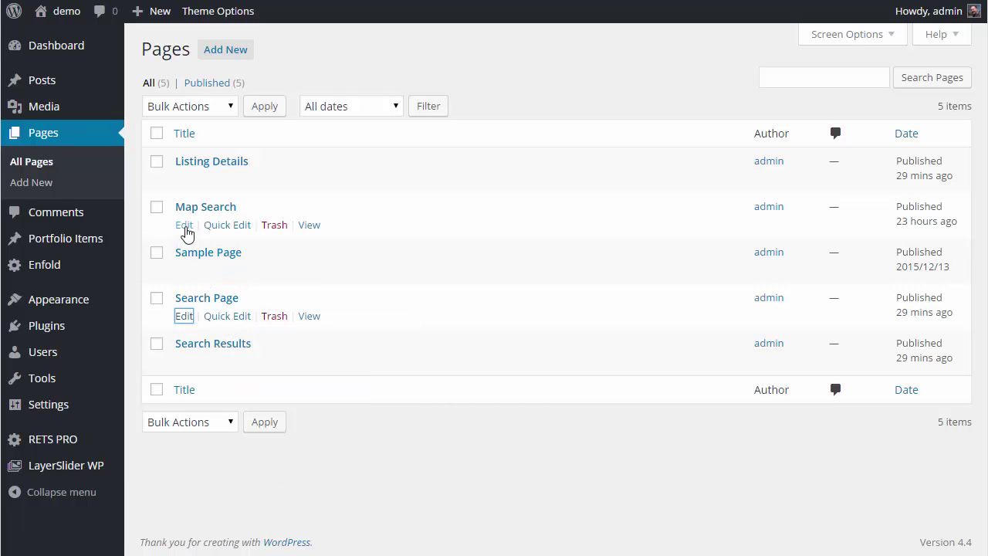
right_click(183, 179)
click(249, 189)
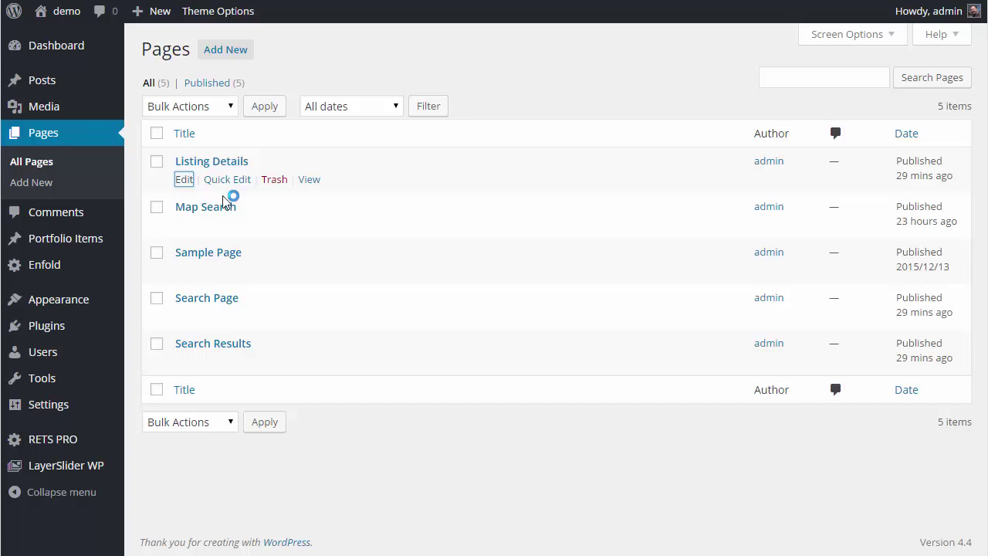
click(299, 0)
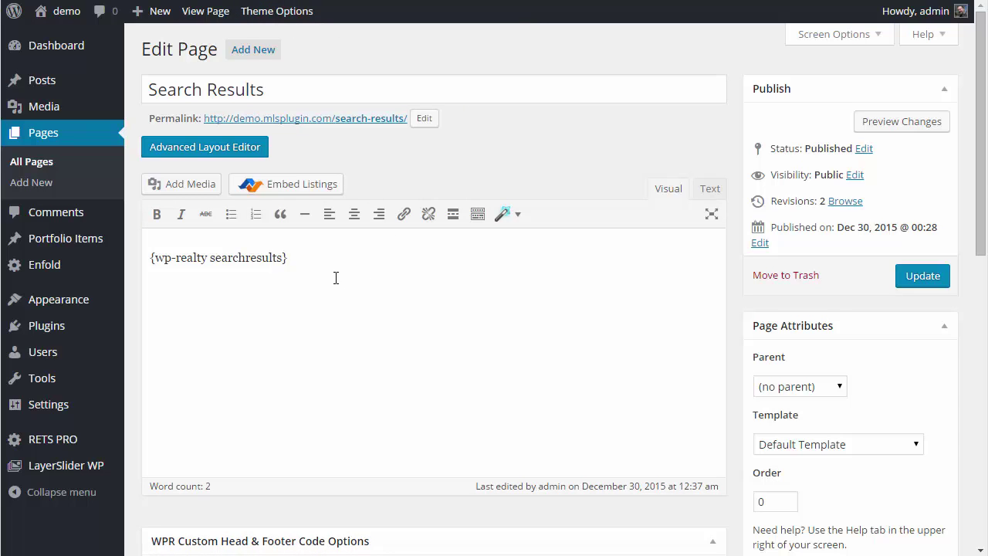
- Apply the {wp-realty searchresults} default code and enlarge the Head Injection field
scroll(357, 272, down, 2)
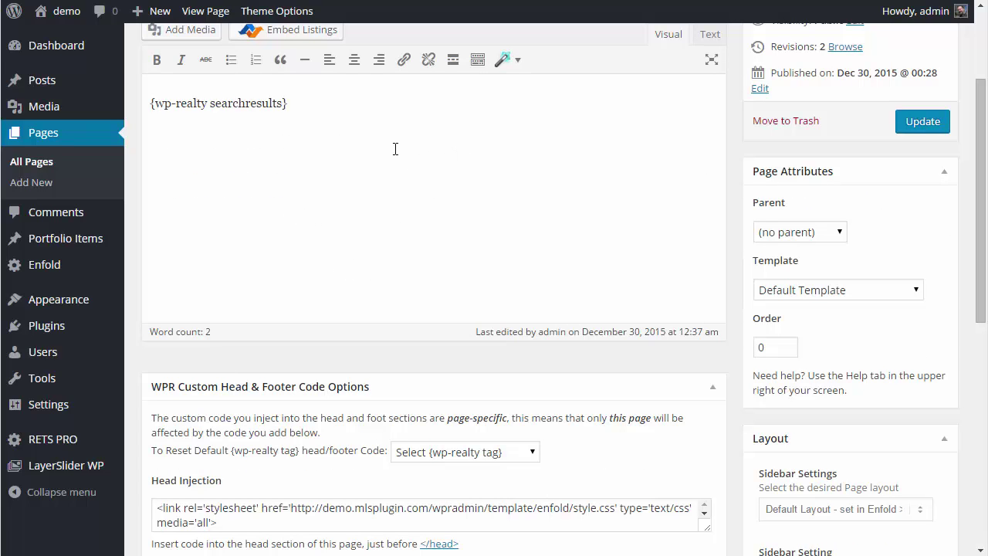
scroll(450, 159, down, 1)
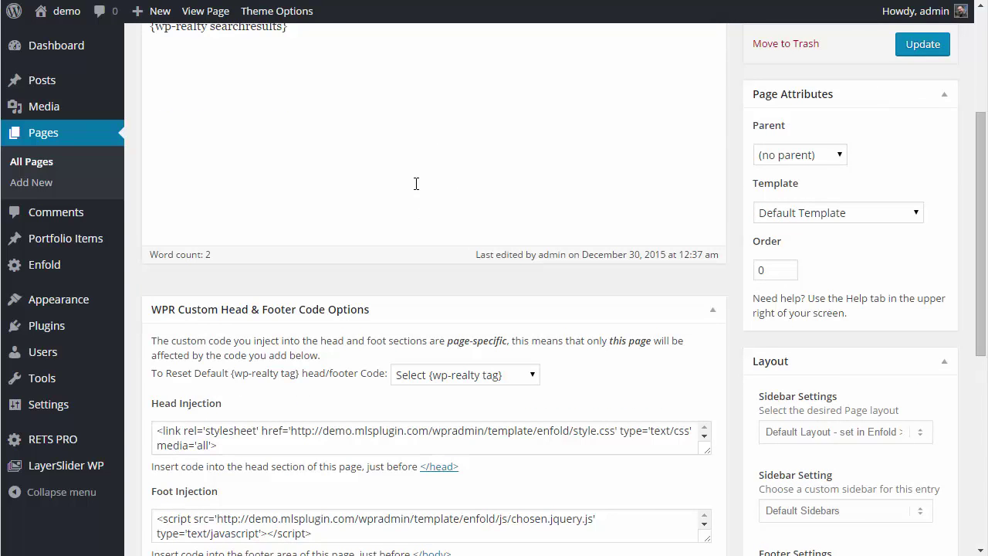
scroll(416, 183, up, 1)
drag(292, 104, 148, 106)
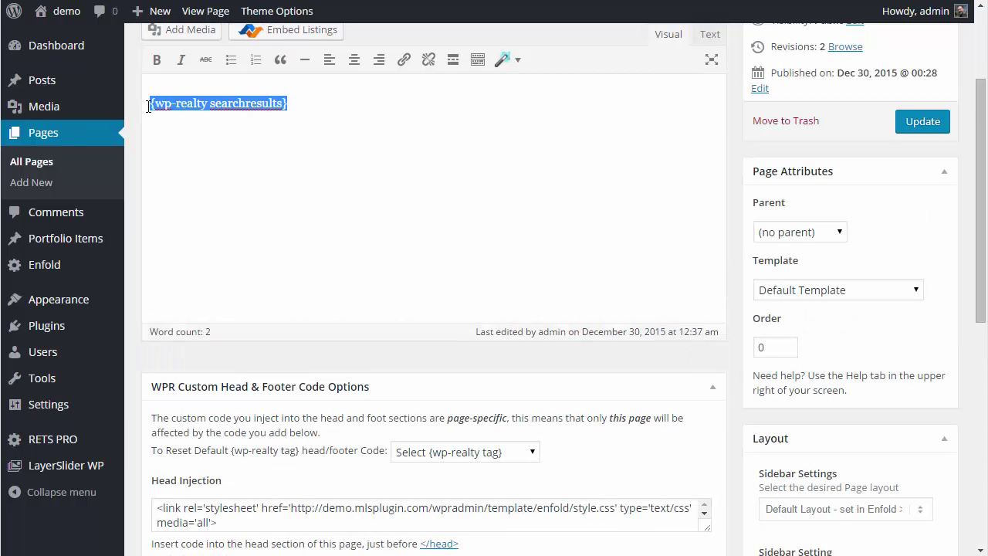
click(516, 456)
click(506, 502)
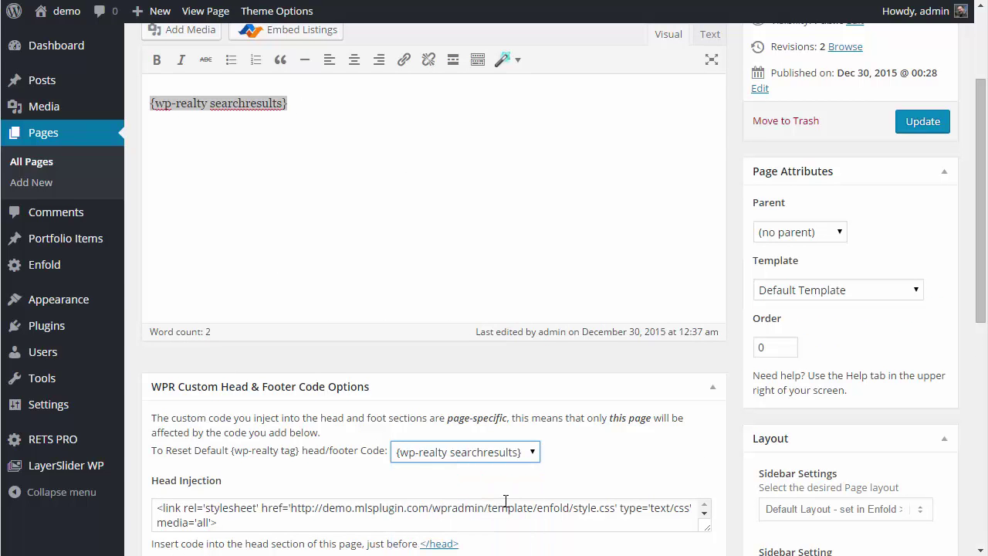
scroll(595, 437, down, 1)
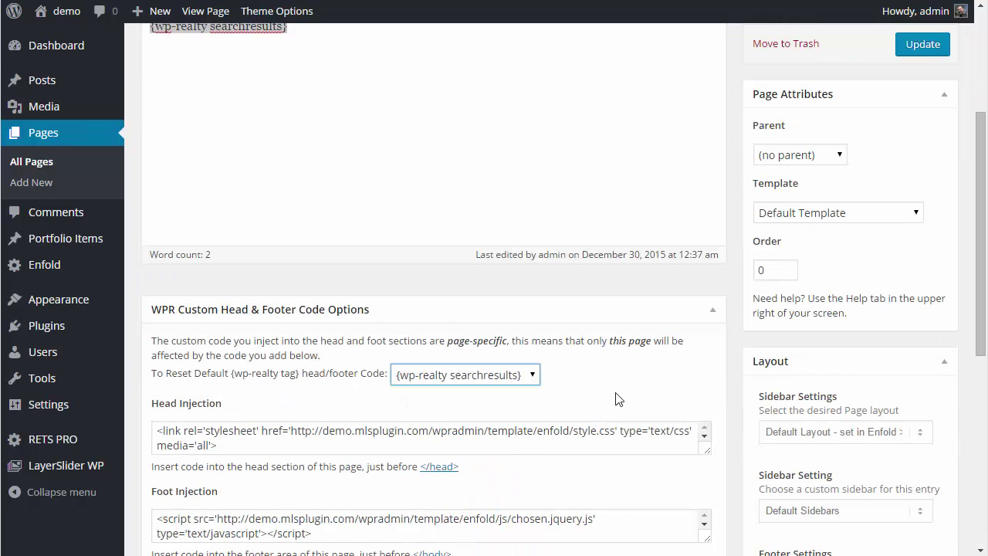
drag(709, 454, 719, 517)
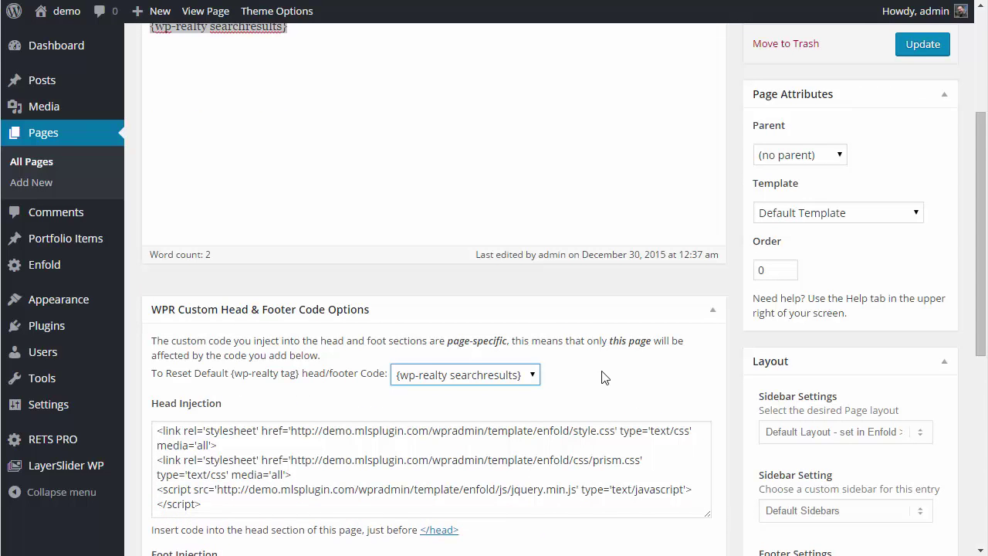
scroll(337, 473, down, 2)
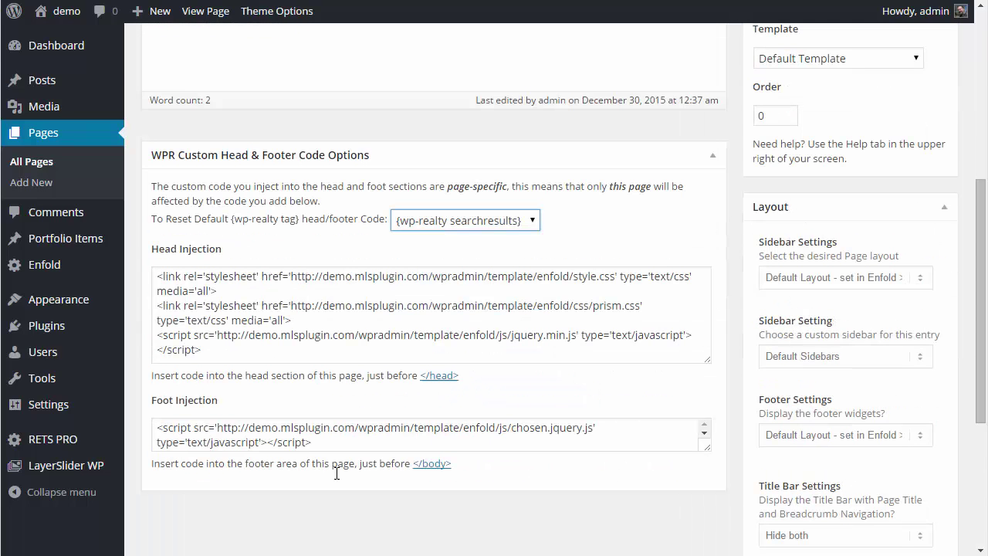
- Try the wpr_map_search default code, then restore the searchresults head and footer code
click(453, 222)
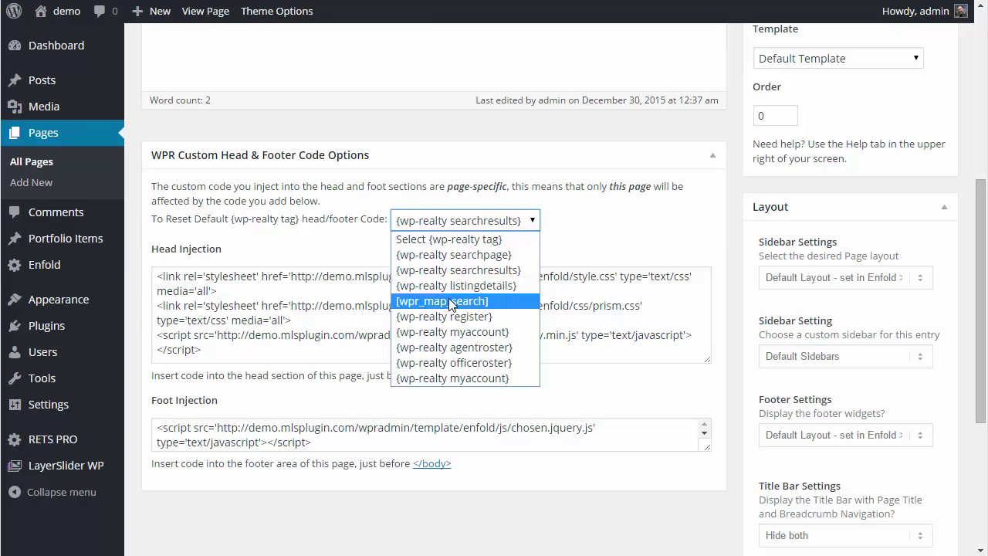
click(454, 302)
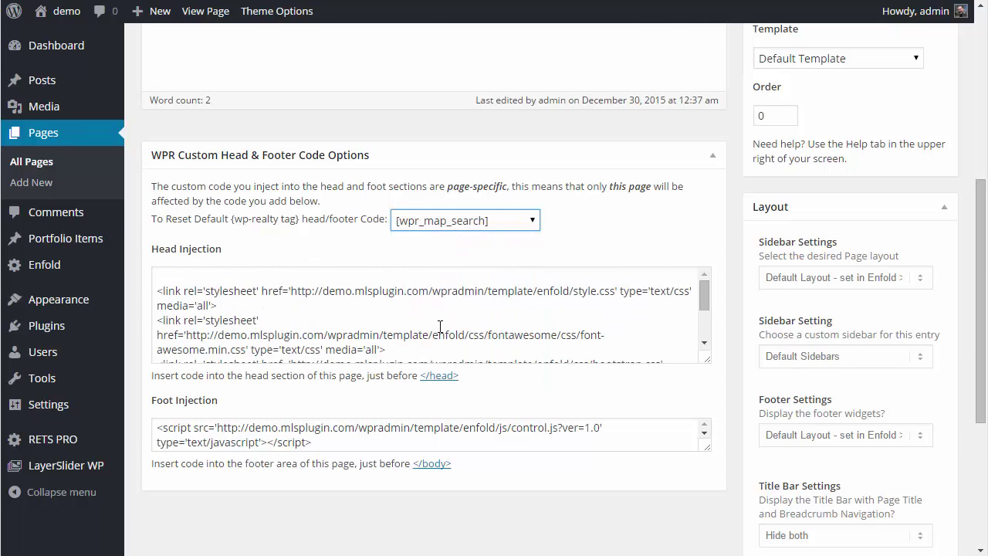
click(487, 221)
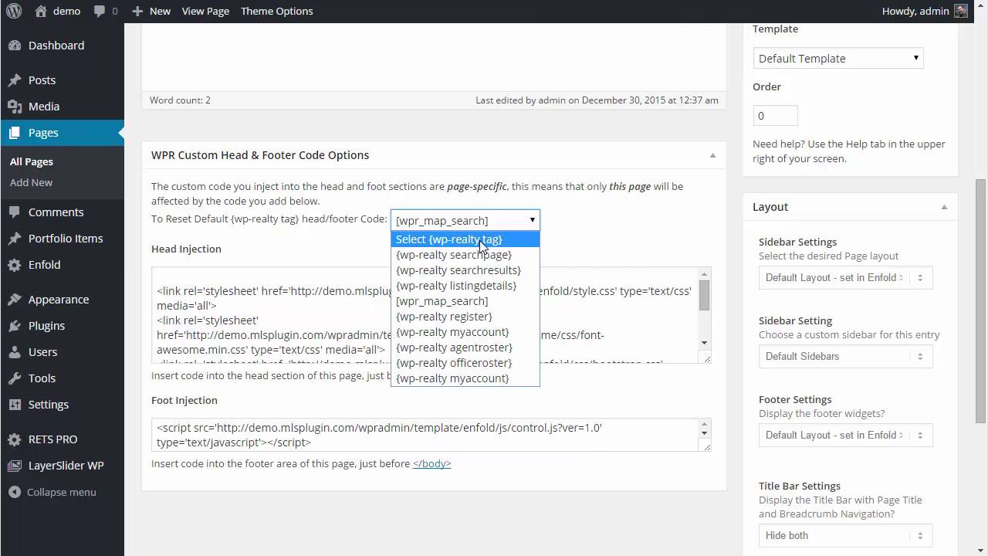
click(480, 241)
click(510, 224)
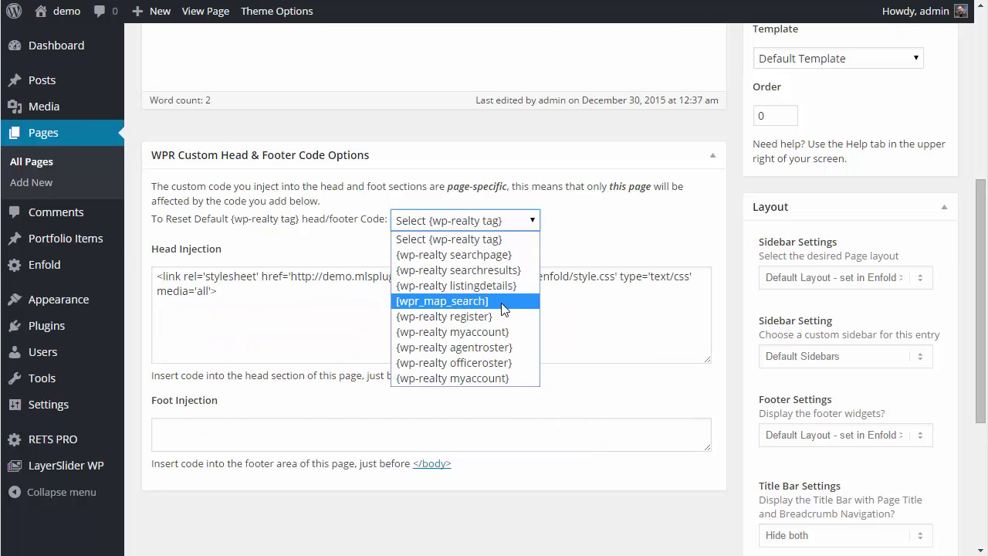
click(500, 273)
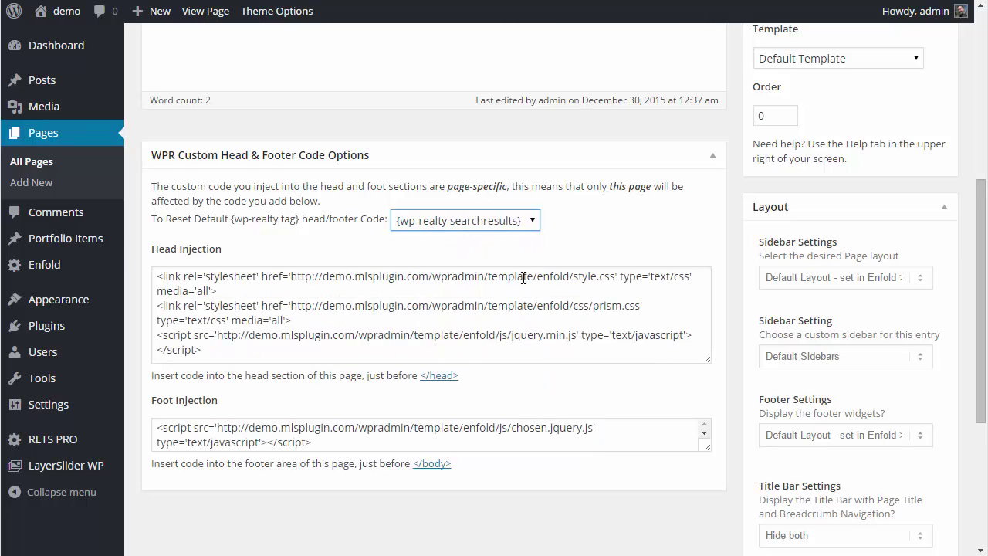
- Keep Title Bar on Hide both and update the Search Results page
scroll(801, 366, down, 1)
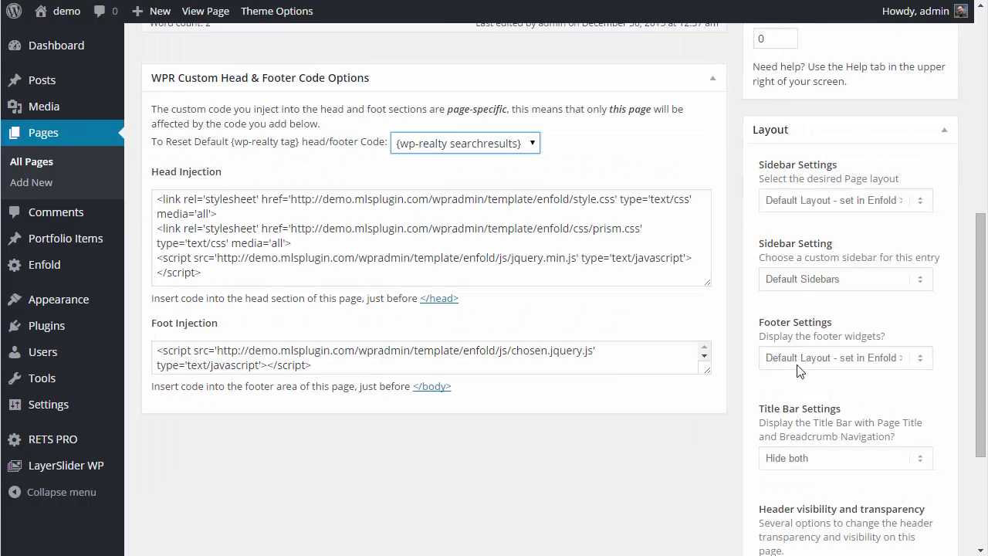
scroll(801, 372, down, 1)
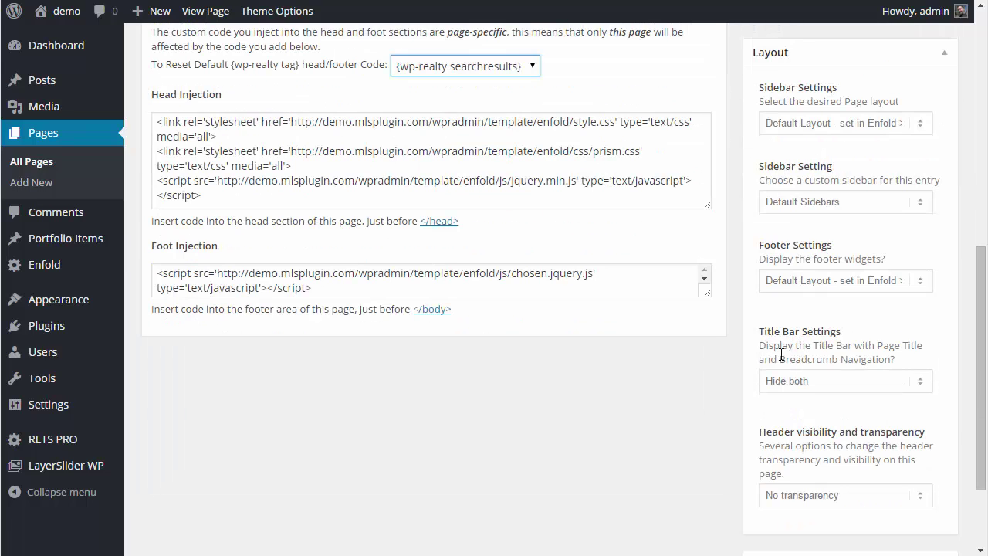
click(815, 386)
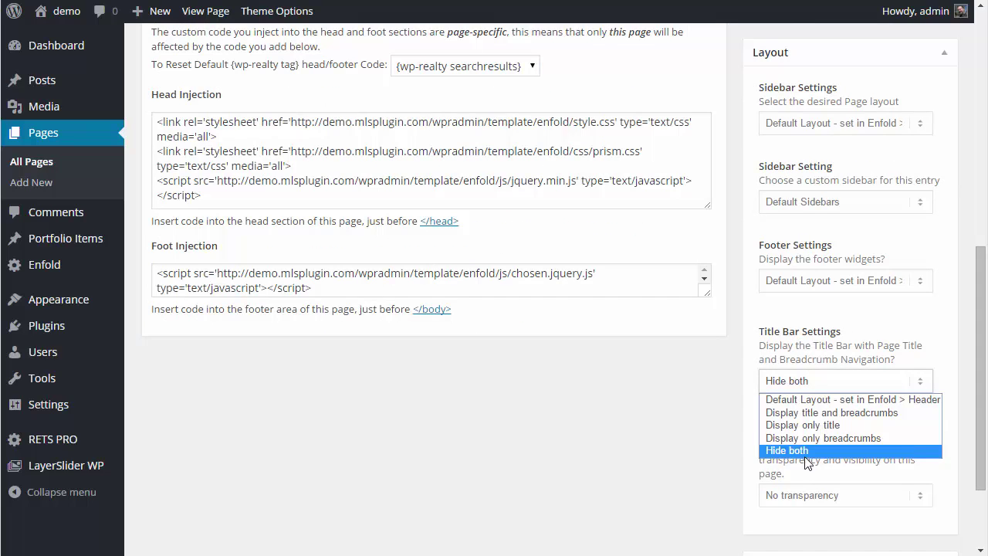
click(853, 348)
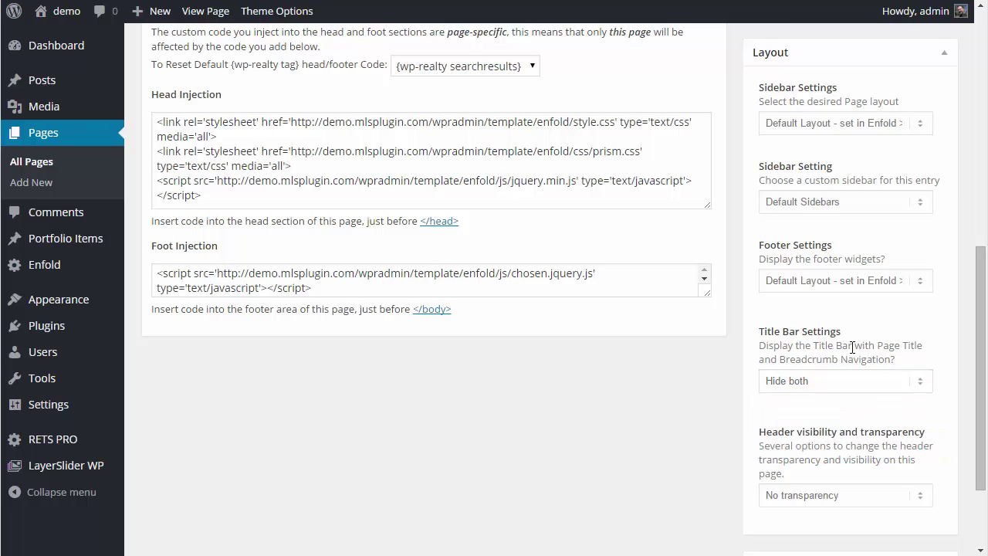
scroll(854, 346, up, 5)
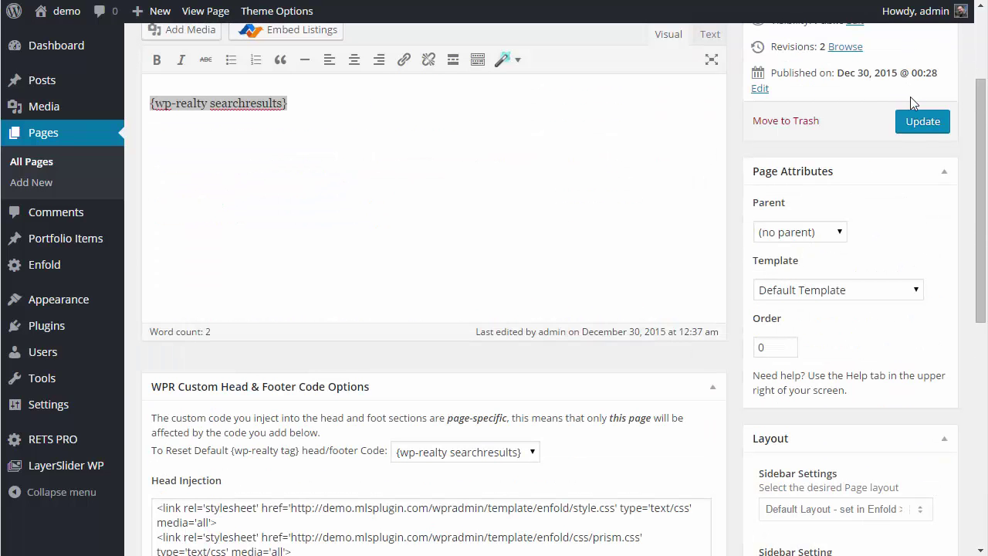
click(915, 125)
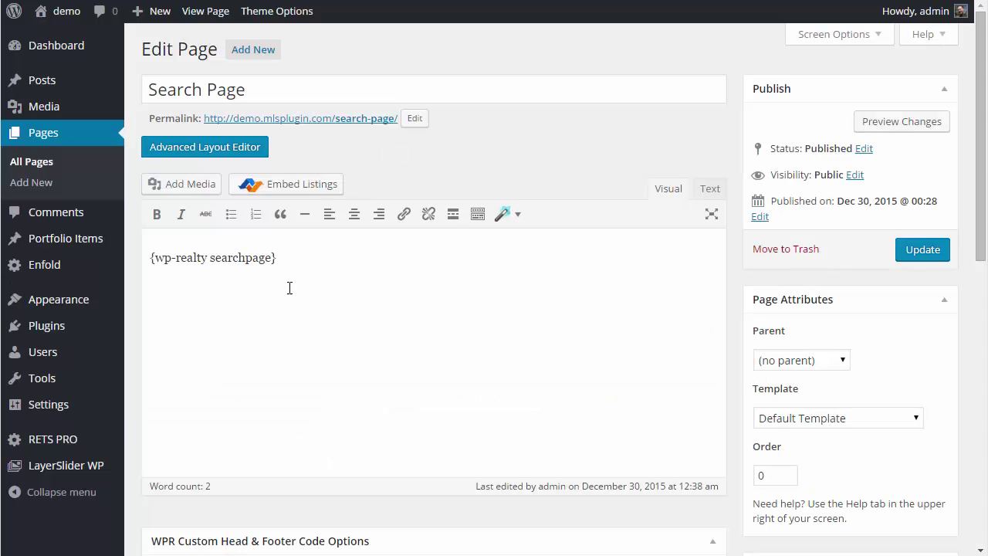
- Apply the {wp-realty searchpage} default head and footer code to Search Page and update it
scroll(339, 319, down, 3)
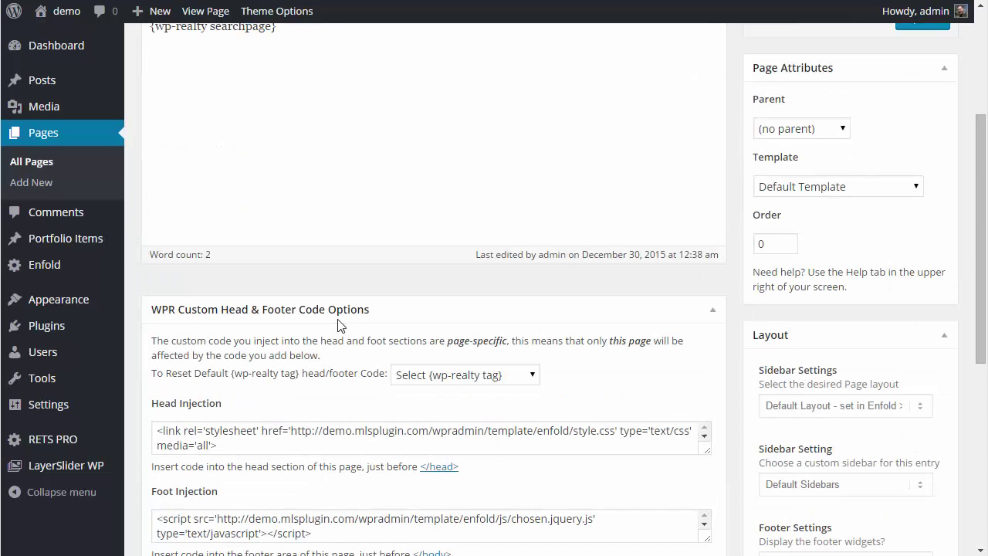
click(463, 376)
click(467, 409)
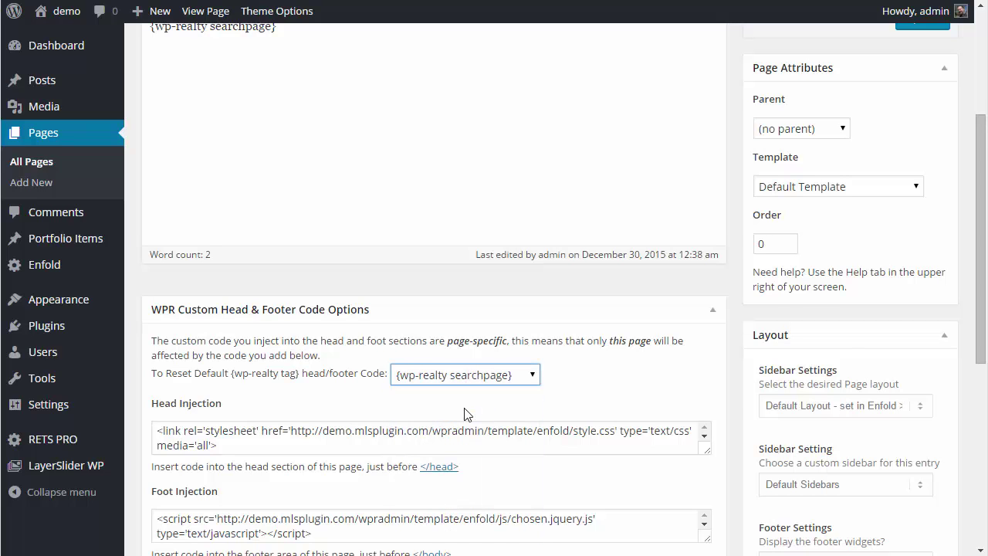
scroll(811, 390, down, 5)
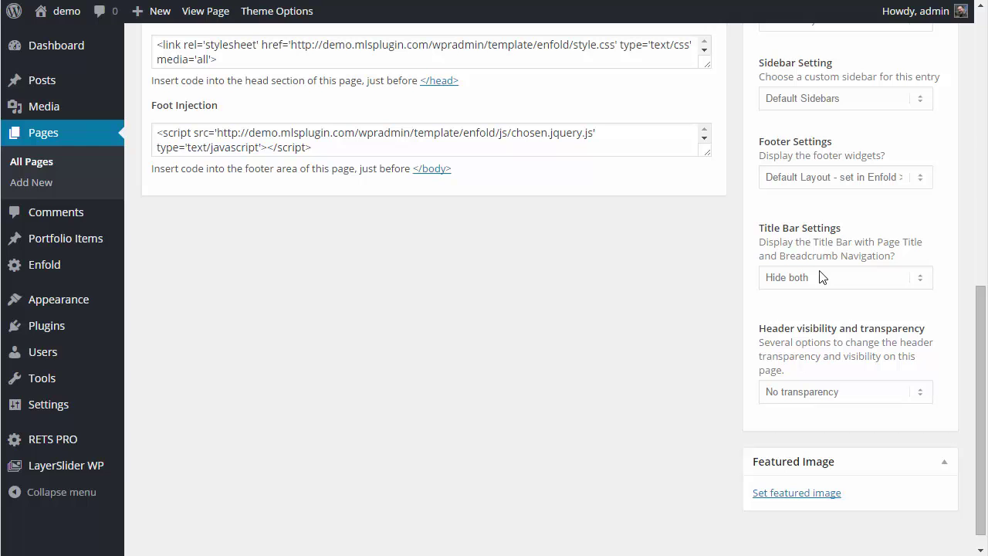
scroll(829, 285, up, 8)
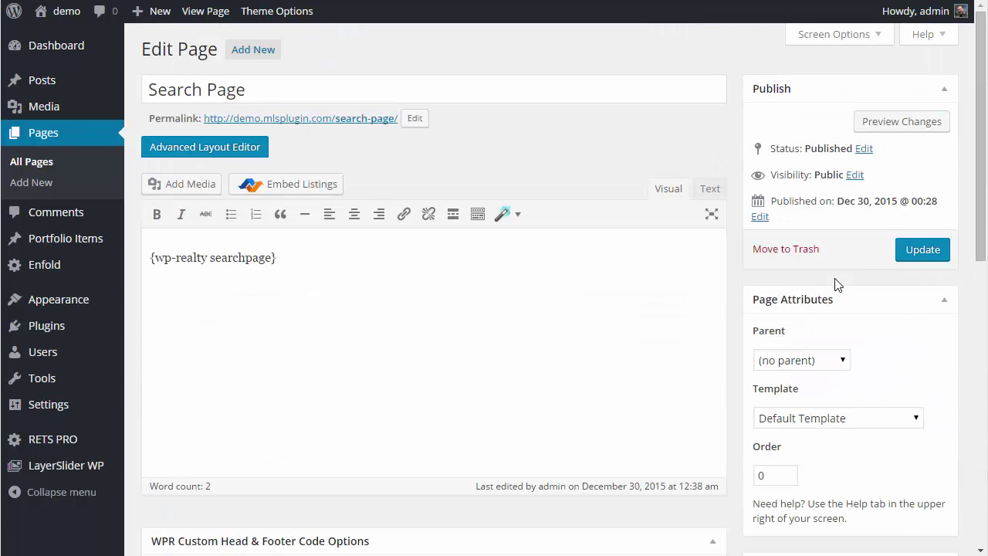
click(912, 255)
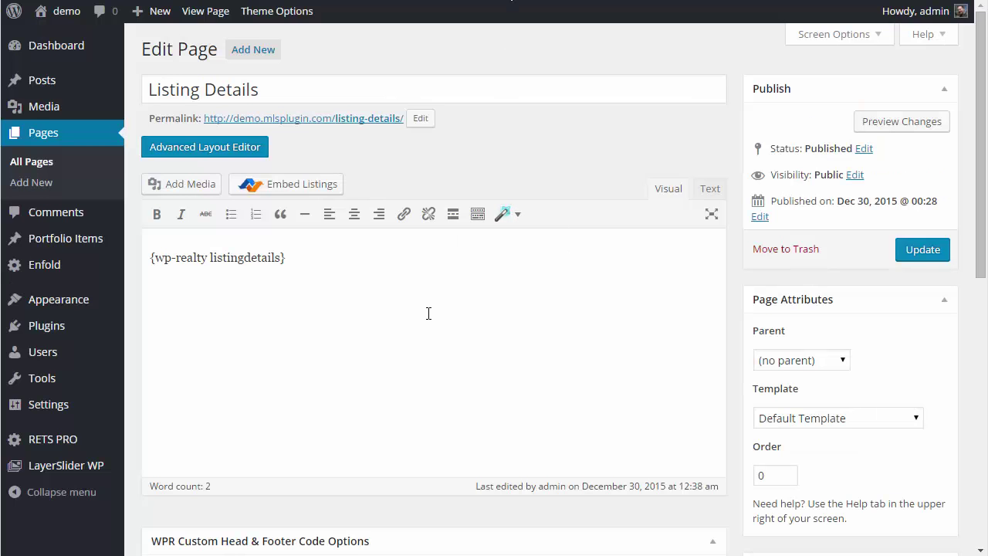
- Reset the Listing Details head and footer code to {wp-realty listingdetails} and update the page
scroll(428, 313, down, 5)
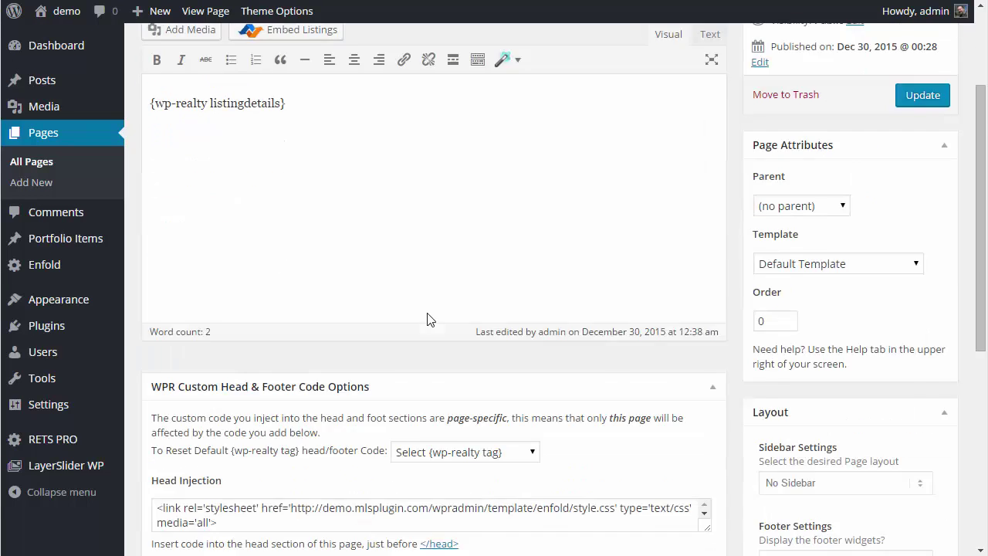
click(458, 299)
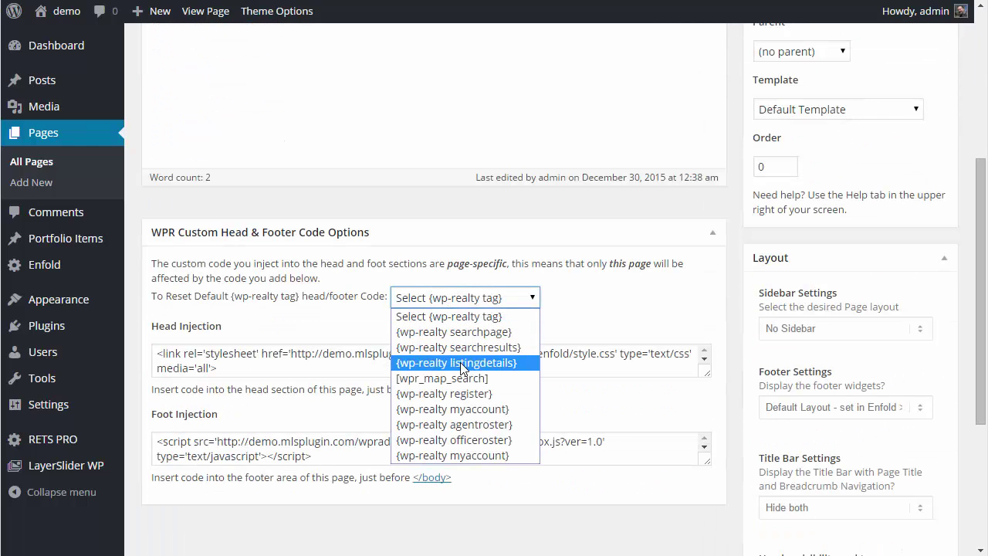
click(462, 363)
scroll(750, 404, down, 2)
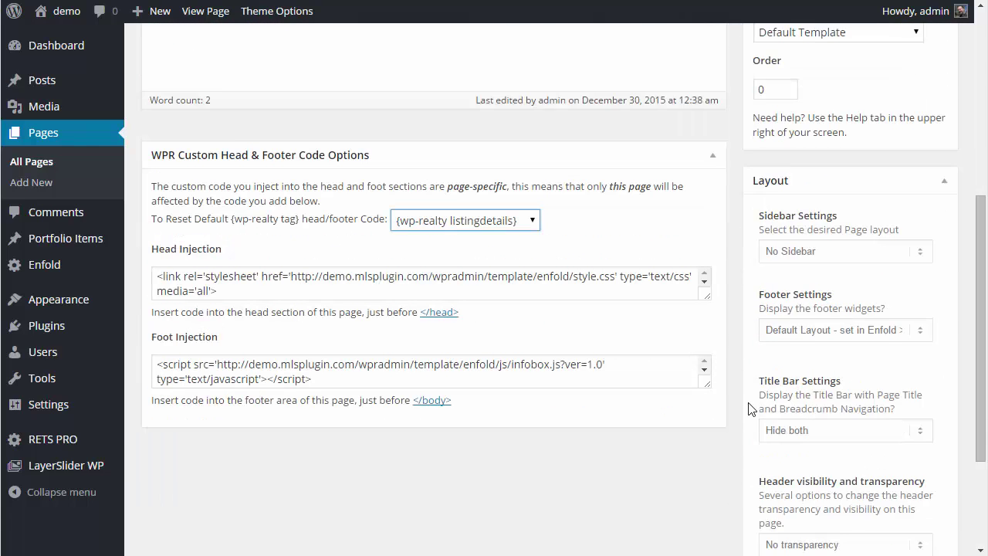
scroll(795, 298, down, 1)
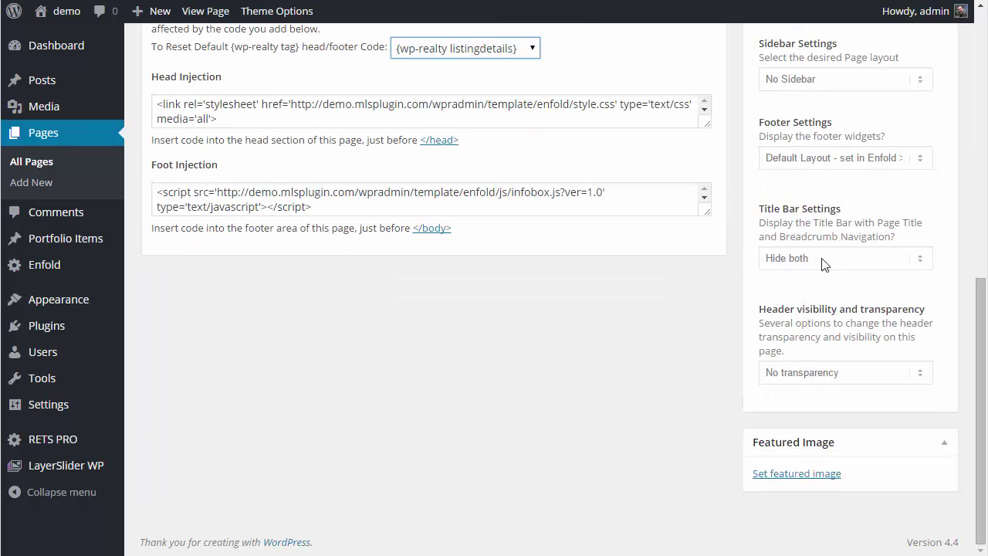
scroll(756, 229, up, 2)
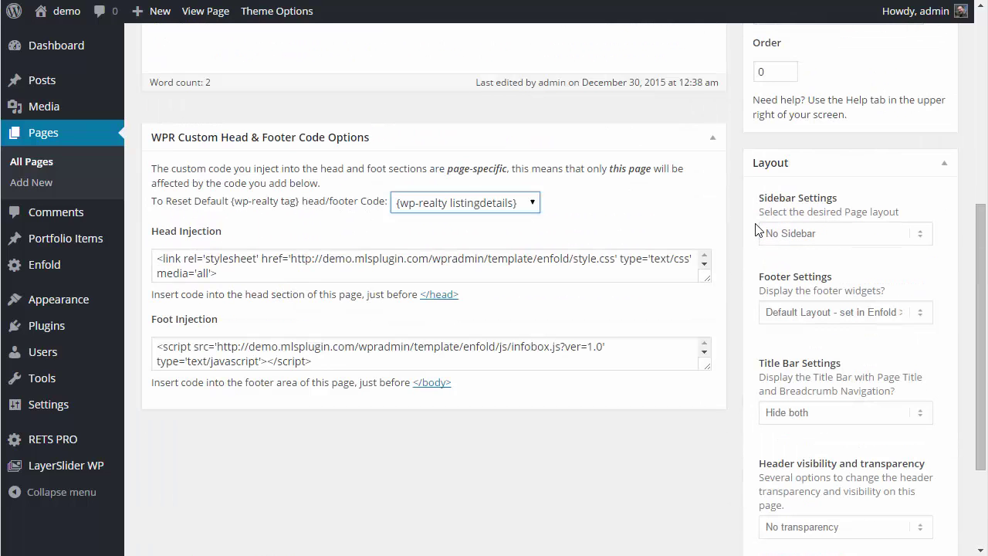
scroll(757, 229, up, 1)
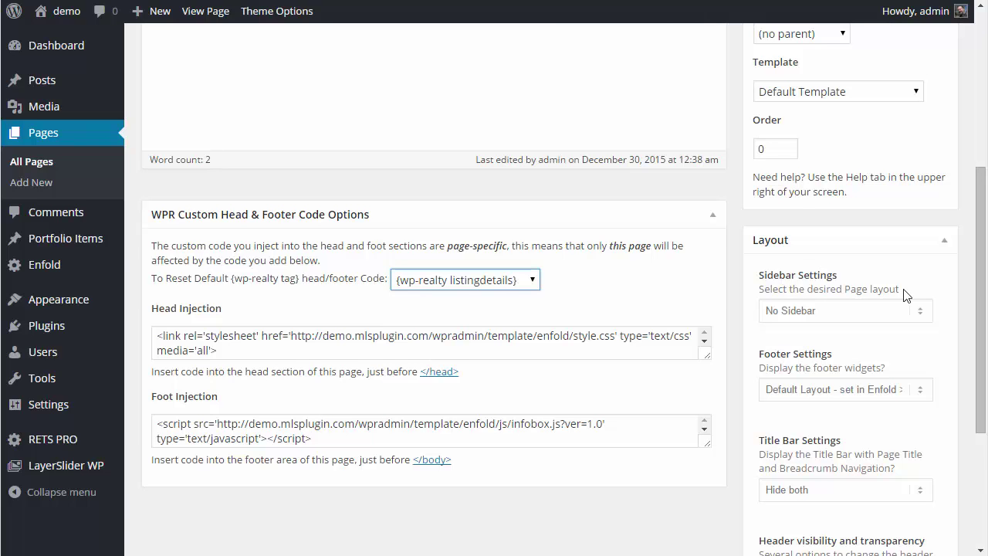
scroll(818, 260, up, 4)
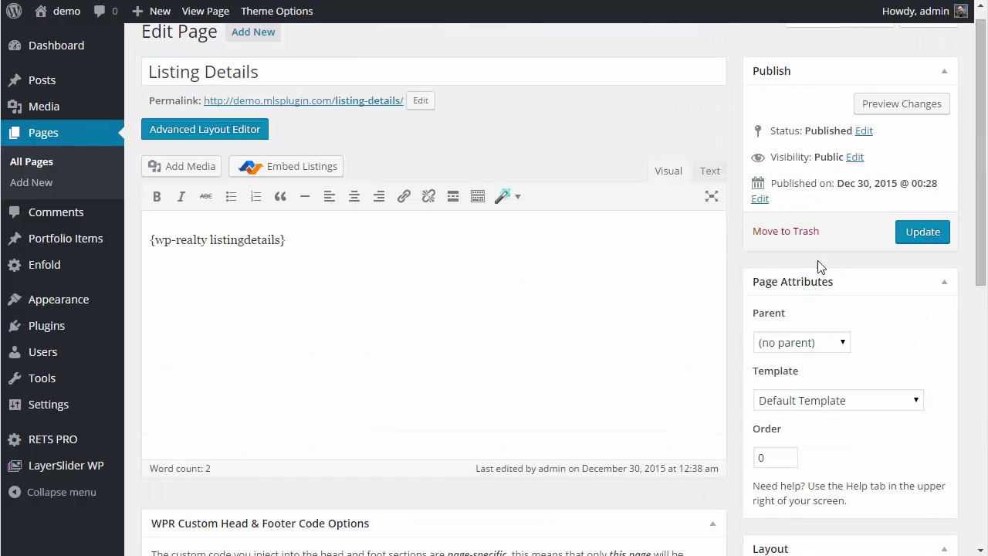
click(936, 236)
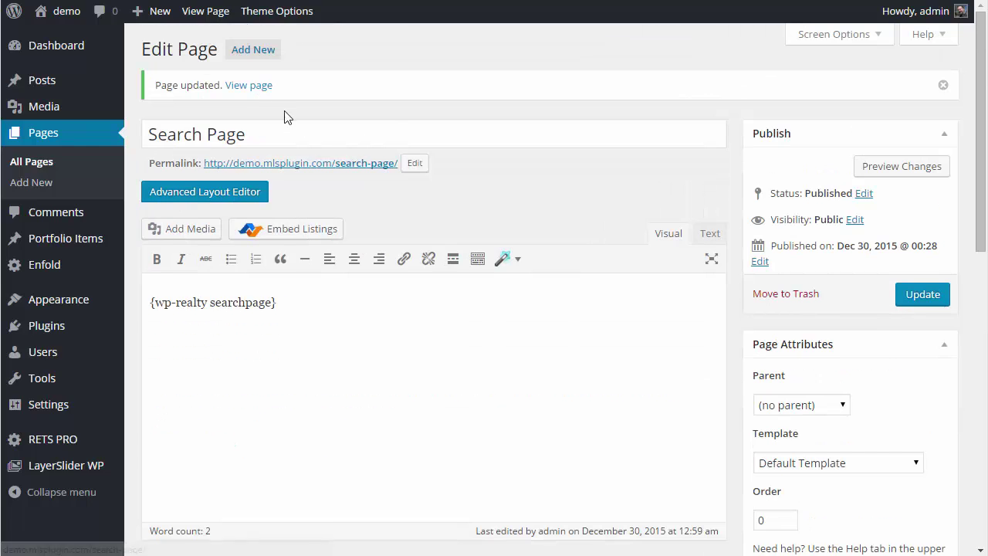
click(259, 86)
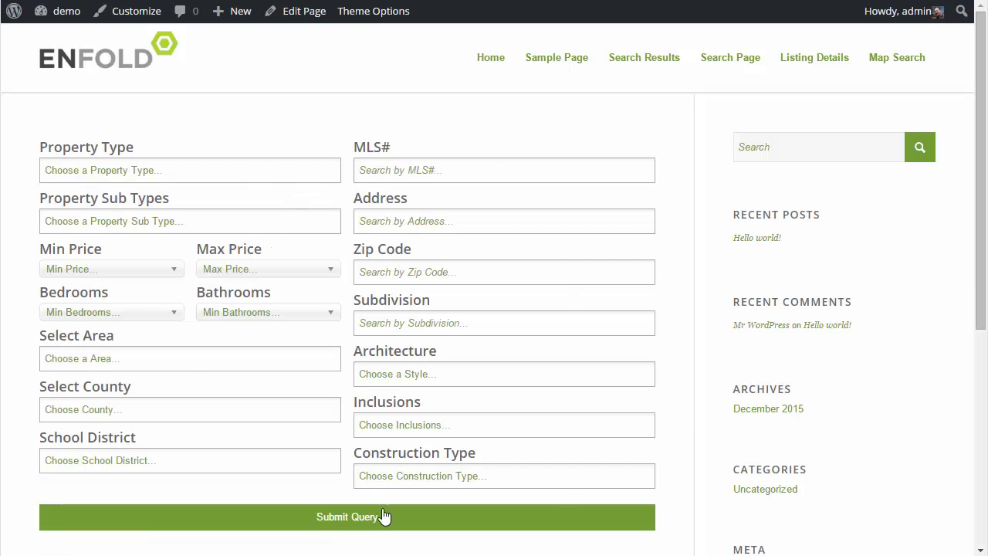
click(330, 523)
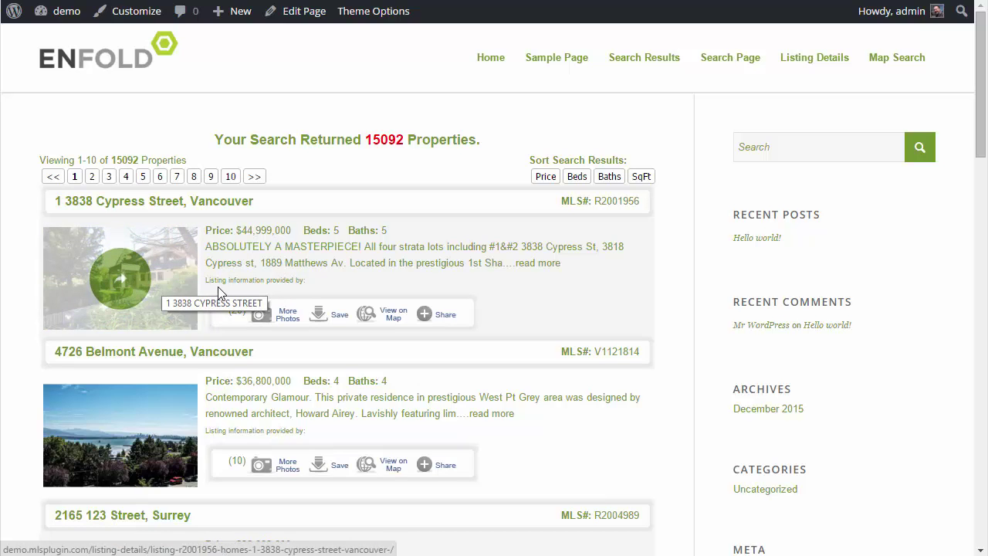
click(155, 288)
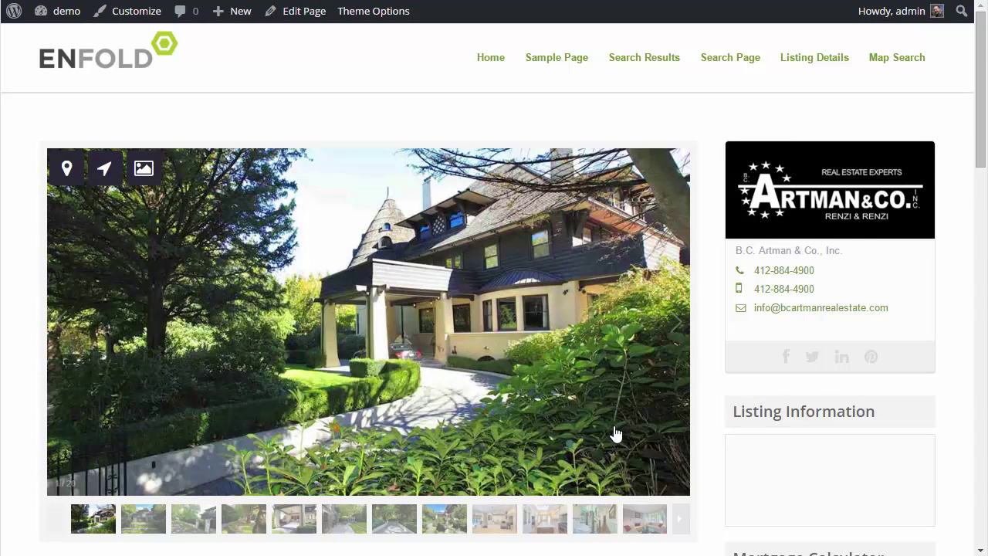
- Review the listing's details, Financial Information and three Similar Listings
scroll(616, 433, down, 5)
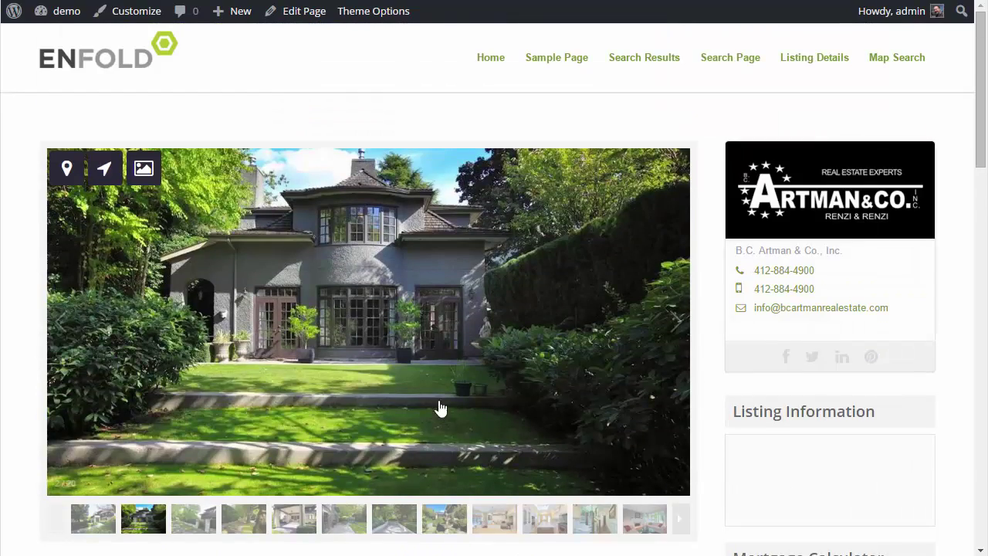
scroll(419, 413, down, 5)
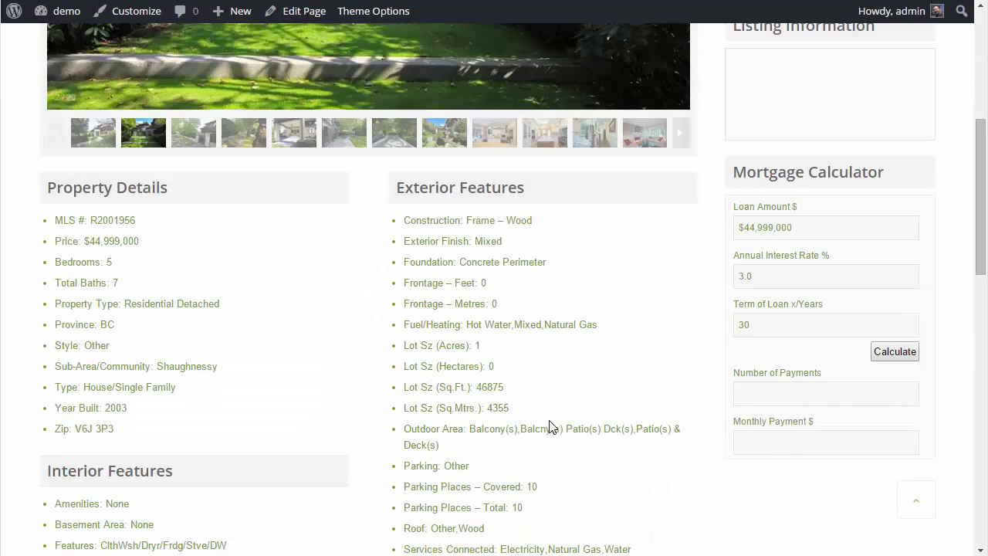
scroll(549, 427, down, 7)
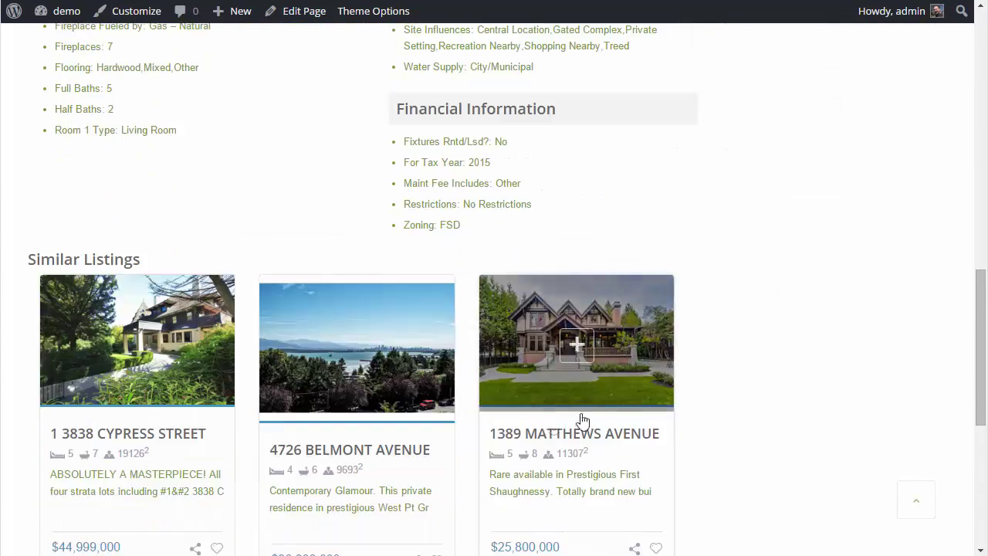
scroll(795, 479, down, 3)
scroll(795, 479, up, 3)
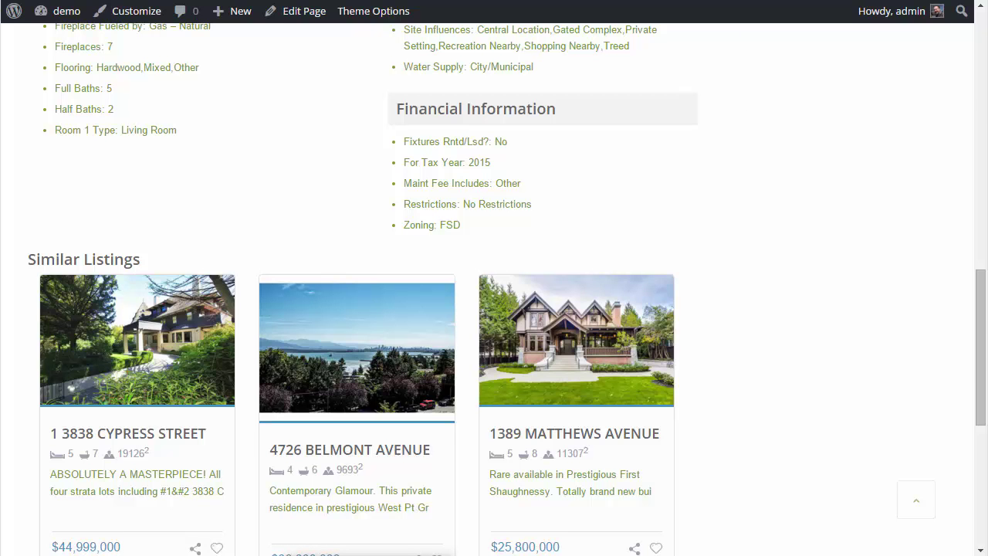
drag(987, 0, 371, 0)
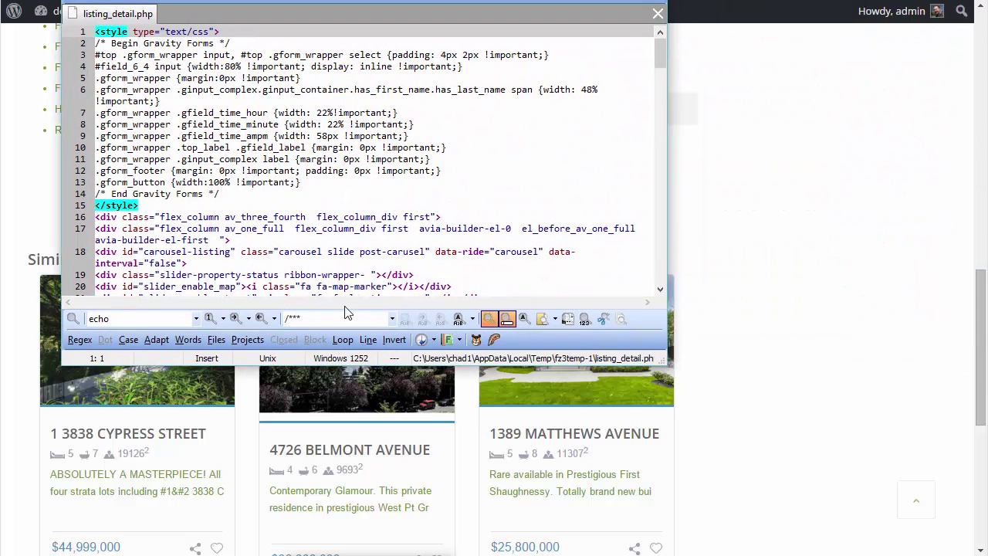
drag(679, 395, 852, 555)
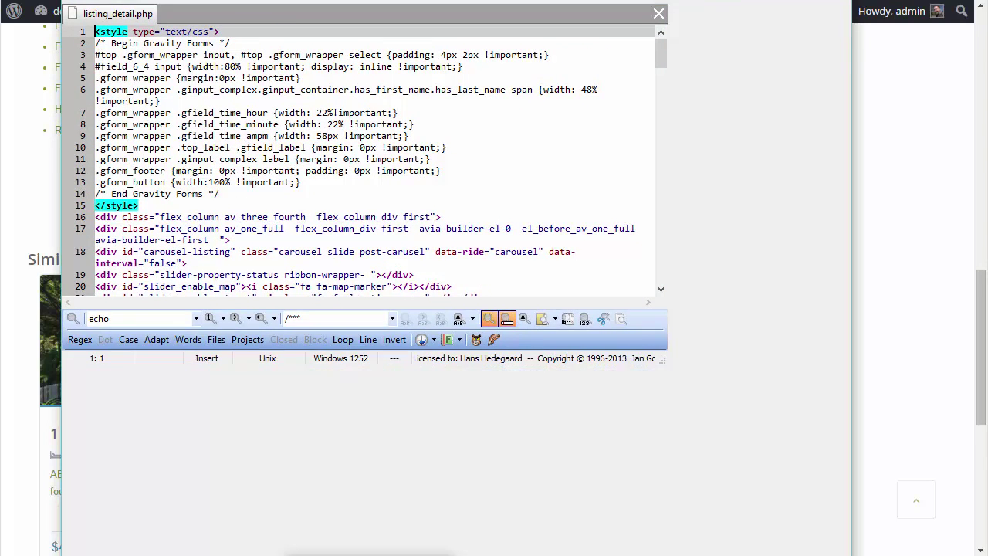
scroll(352, 212, down, 6)
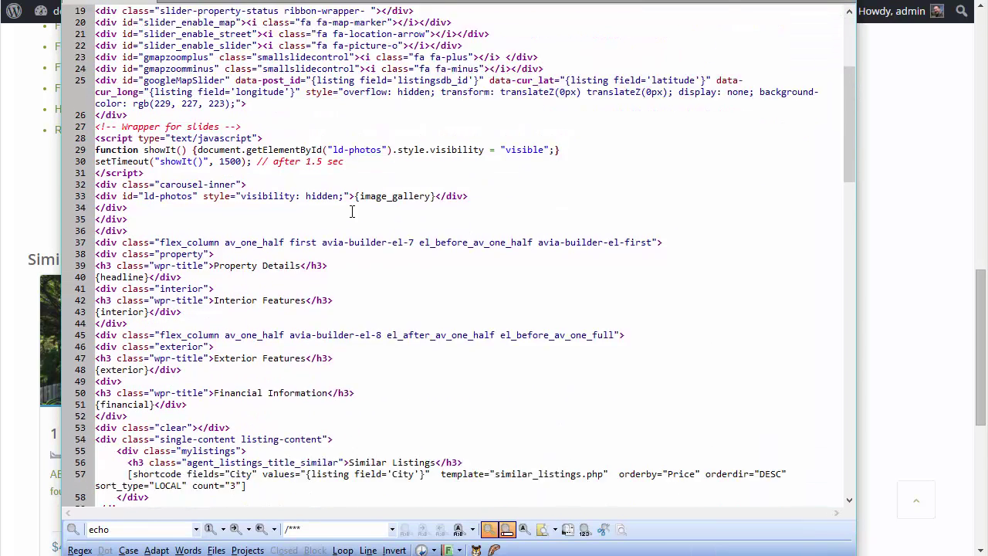
scroll(353, 211, down, 7)
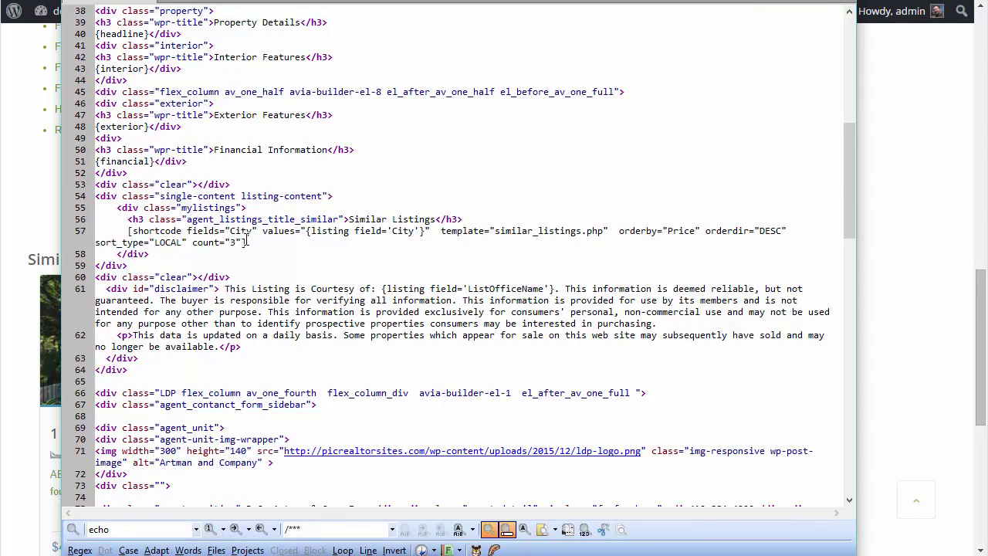
drag(246, 242, 120, 229)
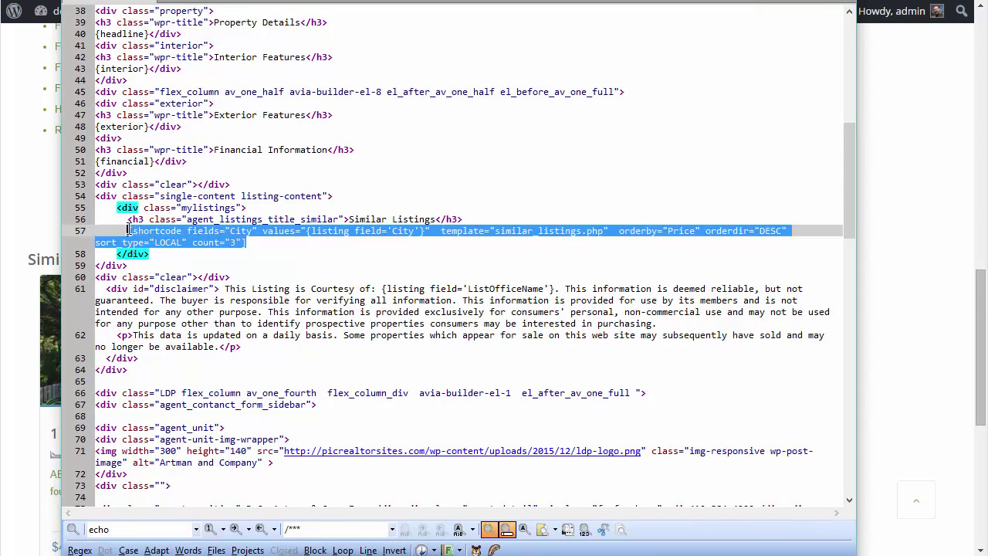
click(251, 245)
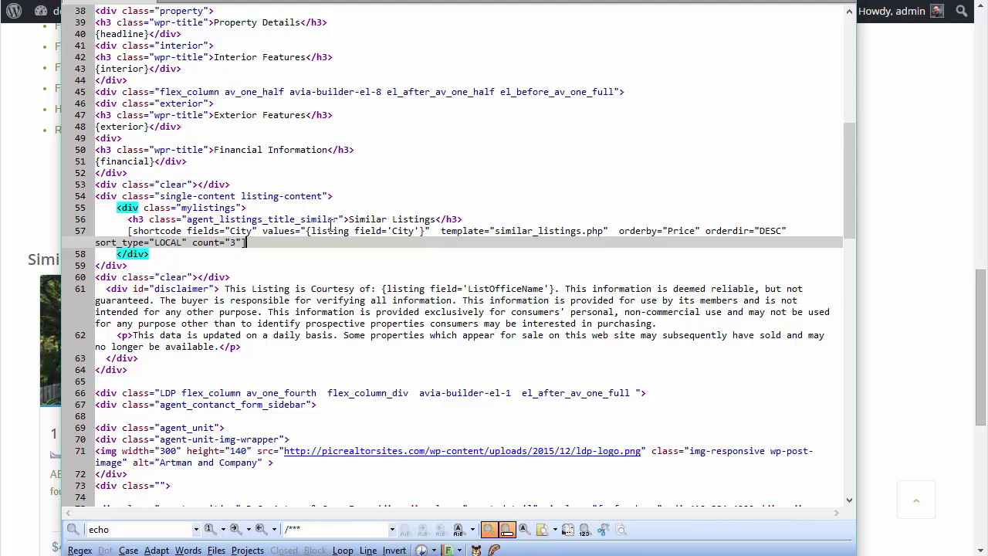
drag(306, 231, 427, 230)
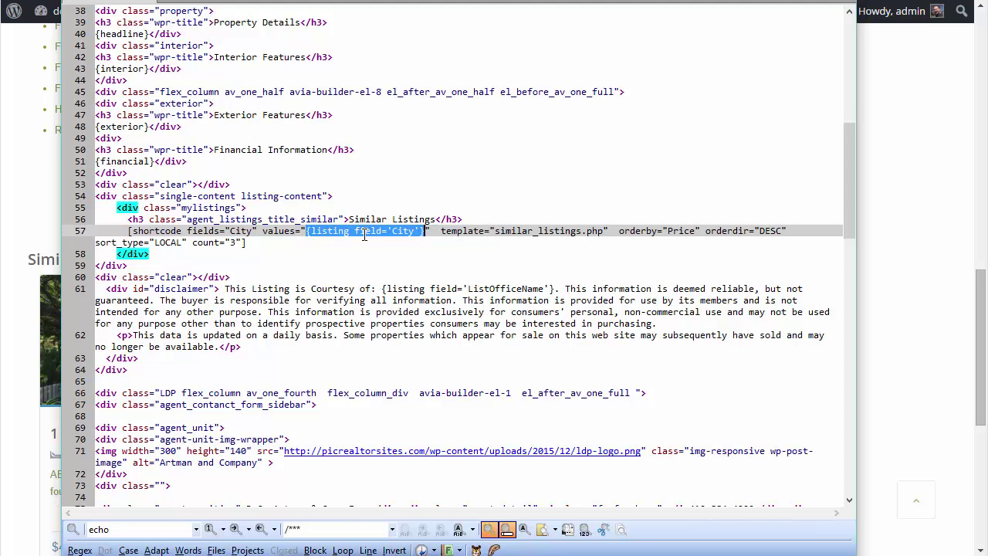
scroll(376, 234, up, 6)
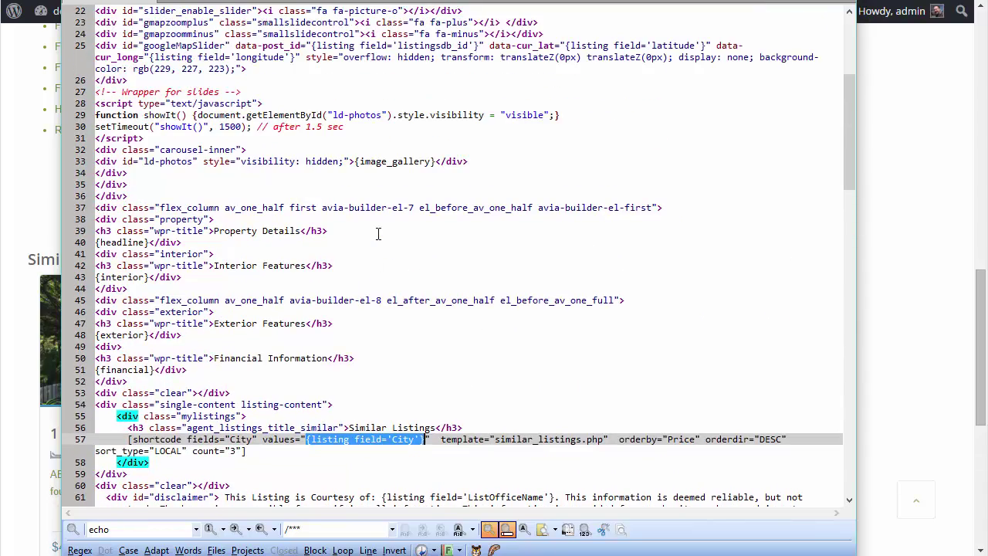
scroll(392, 247, up, 7)
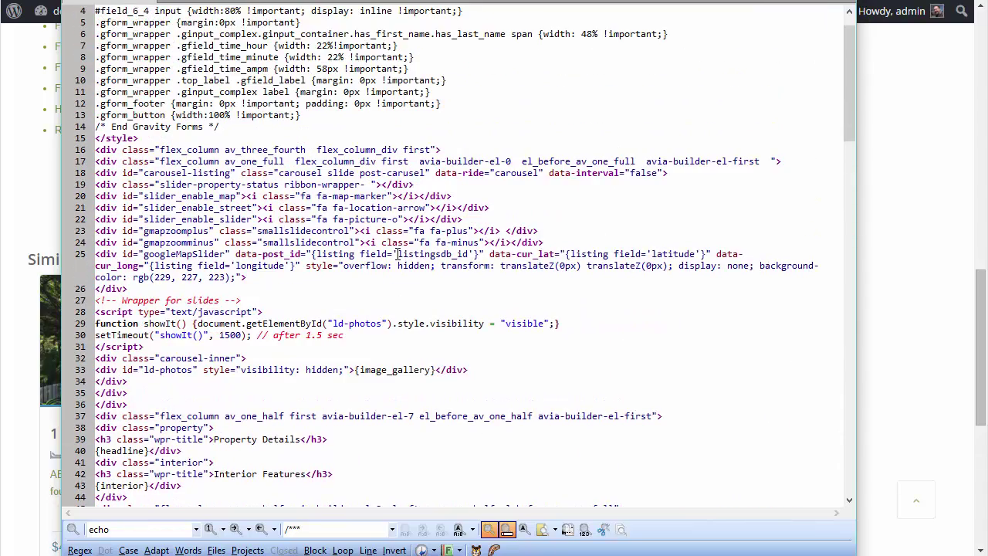
scroll(522, 216, down, 20)
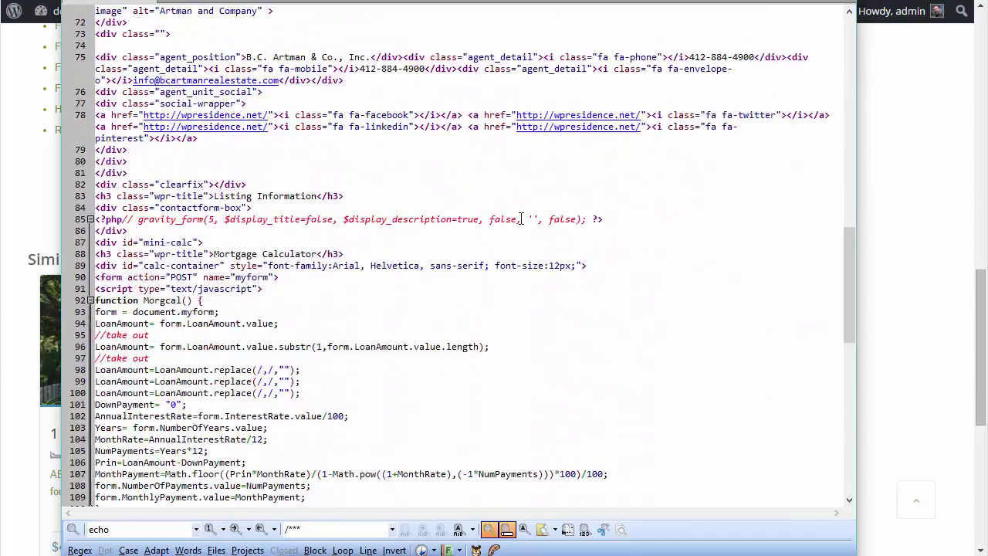
scroll(517, 219, up, 6)
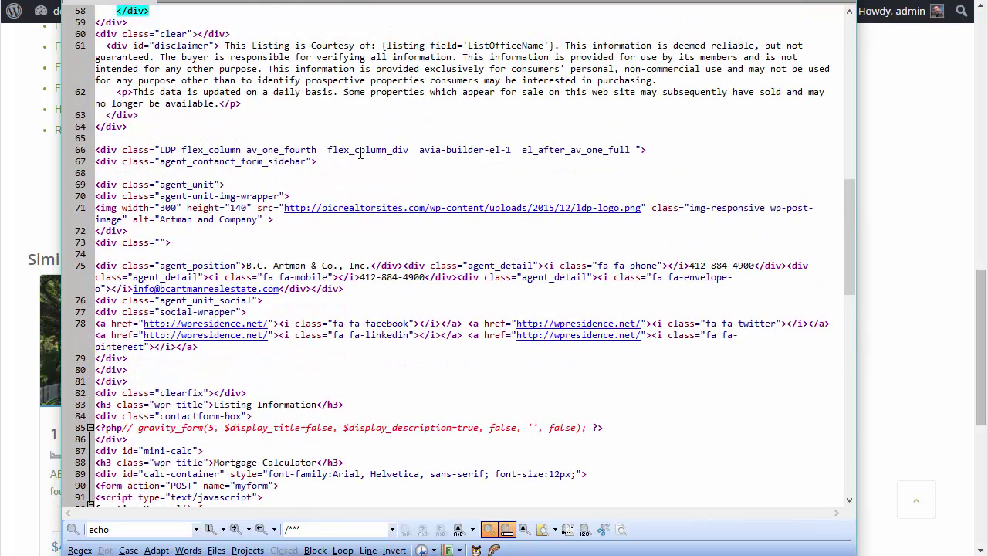
scroll(360, 153, up, 5)
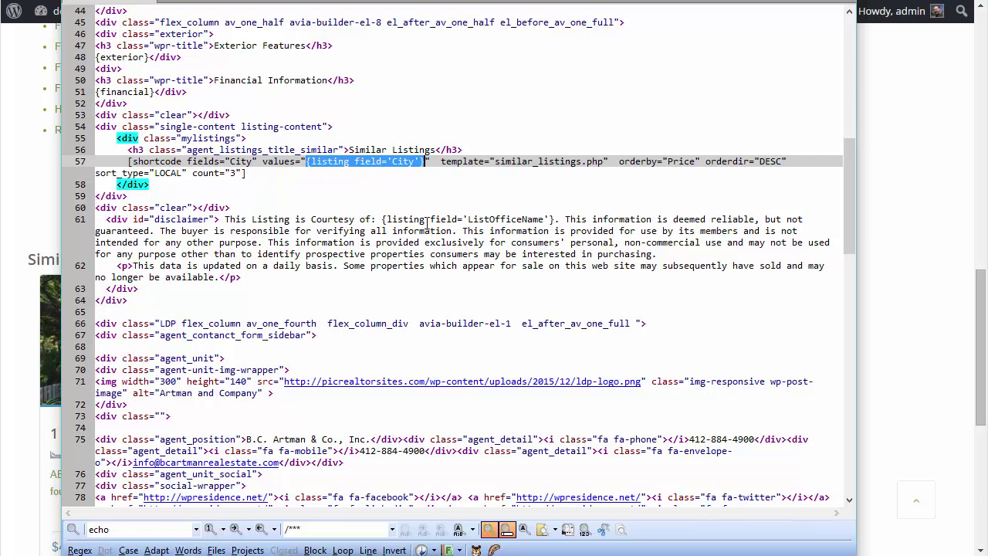
key(alt+Tab)
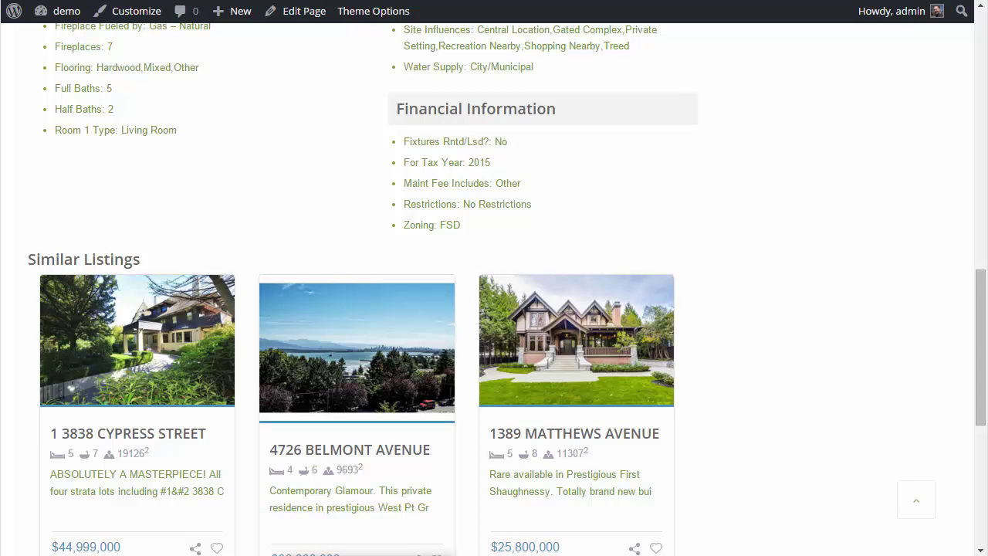
- Go to the live Map Search page showing the raw [wpr_map_search] shortcode and open its Edit Page screen
scroll(274, 195, down, 3)
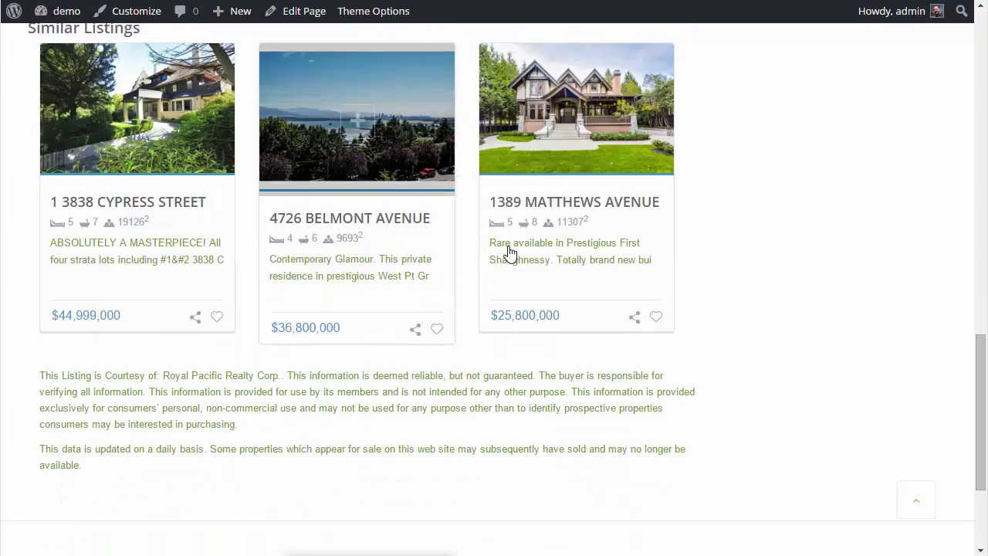
scroll(507, 254, down, 2)
scroll(625, 275, up, 6)
scroll(679, 285, up, 10)
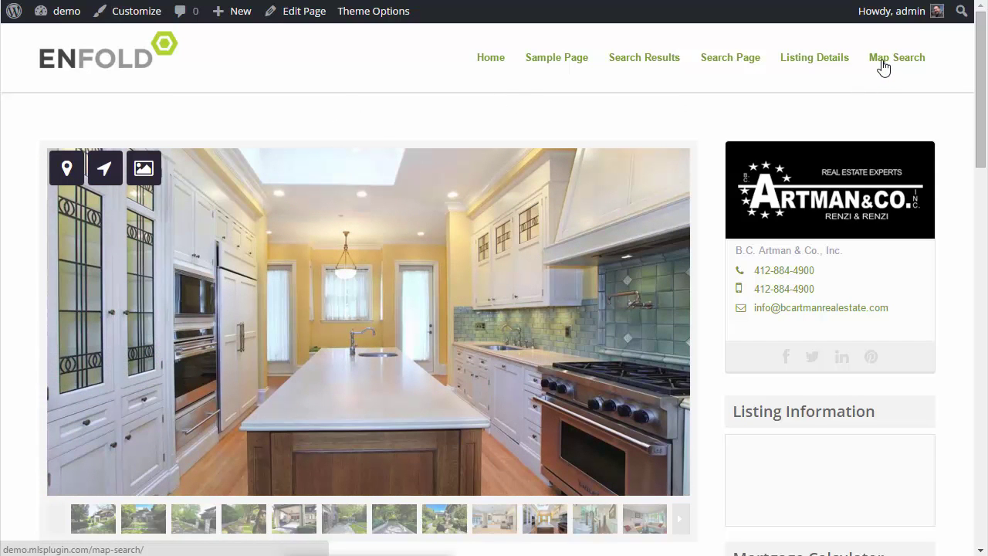
click(883, 63)
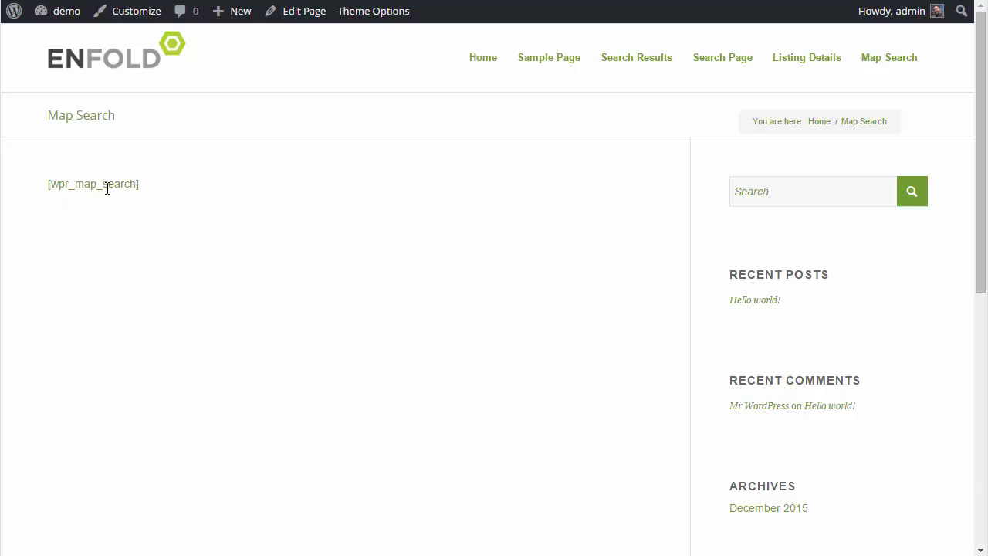
click(301, 21)
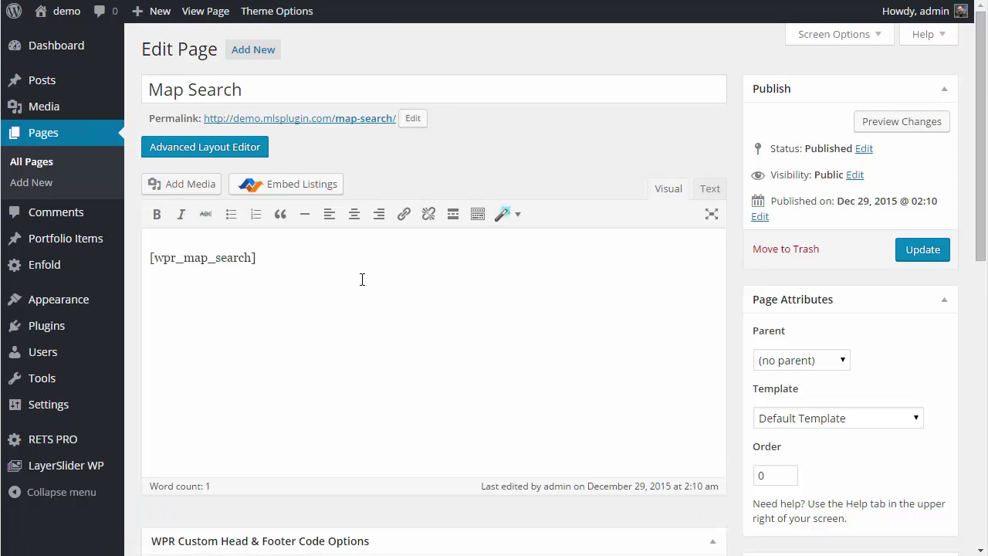
- Reset the Map Search head and footer code to the [wpr_map_search] defaults
scroll(362, 279, down, 2)
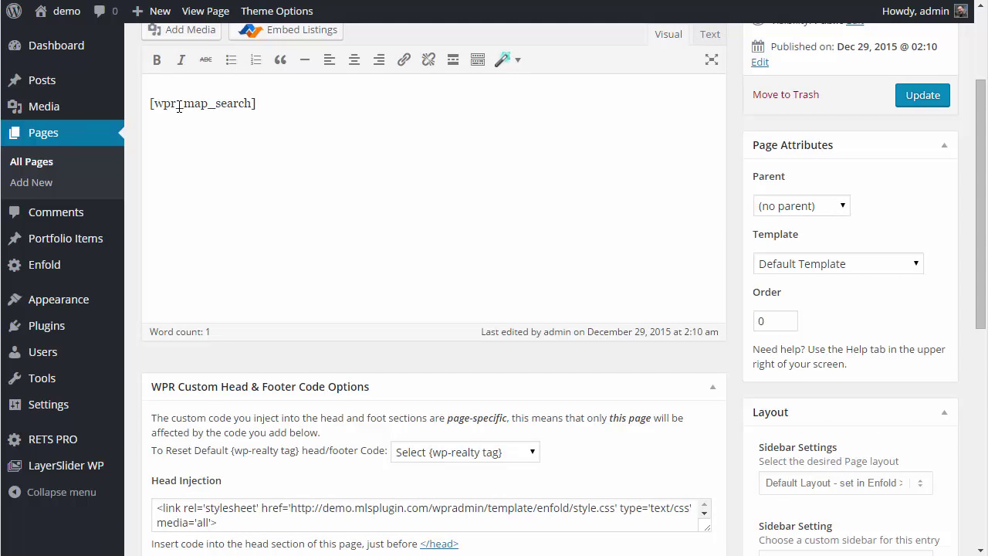
drag(155, 101, 145, 103)
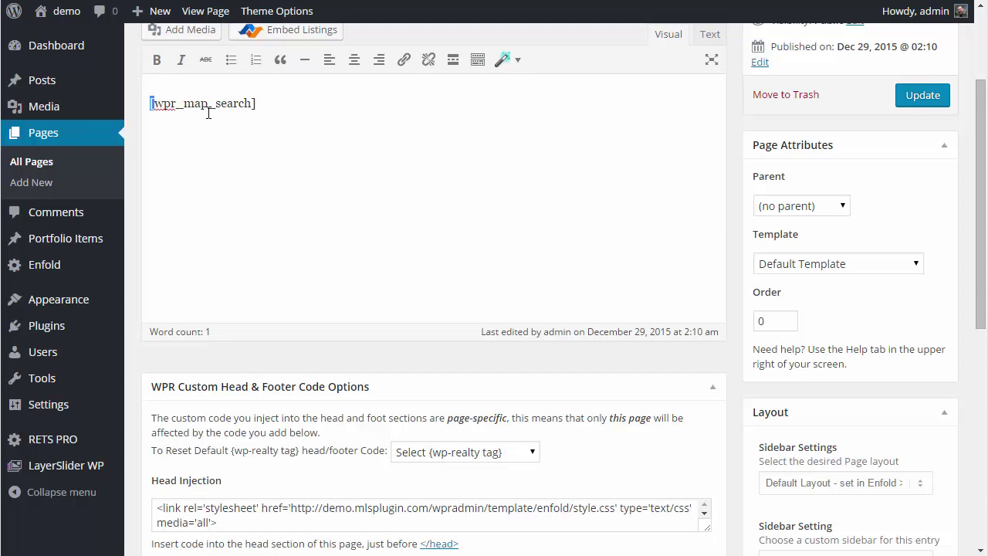
click(266, 107)
click(454, 456)
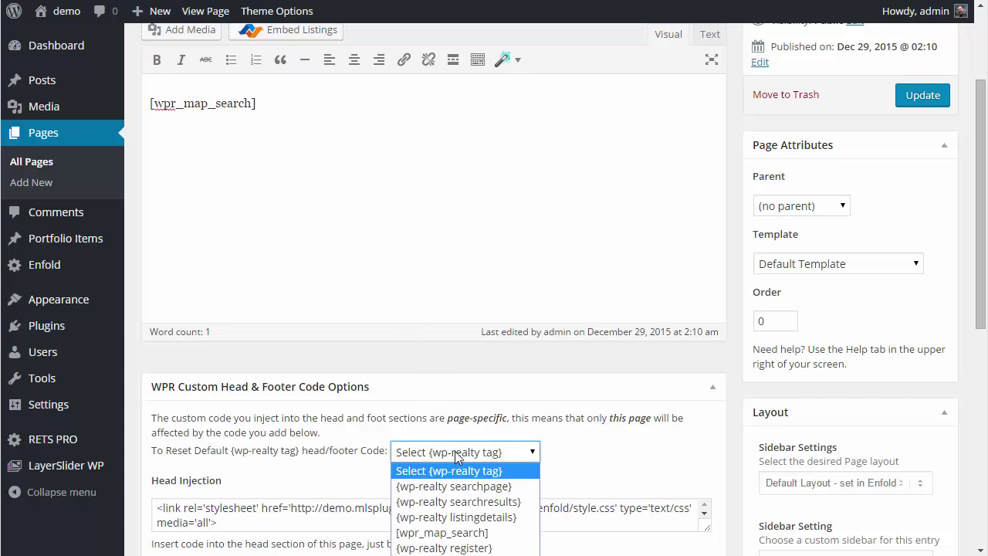
scroll(498, 351, down, 2)
scroll(498, 316, down, 1)
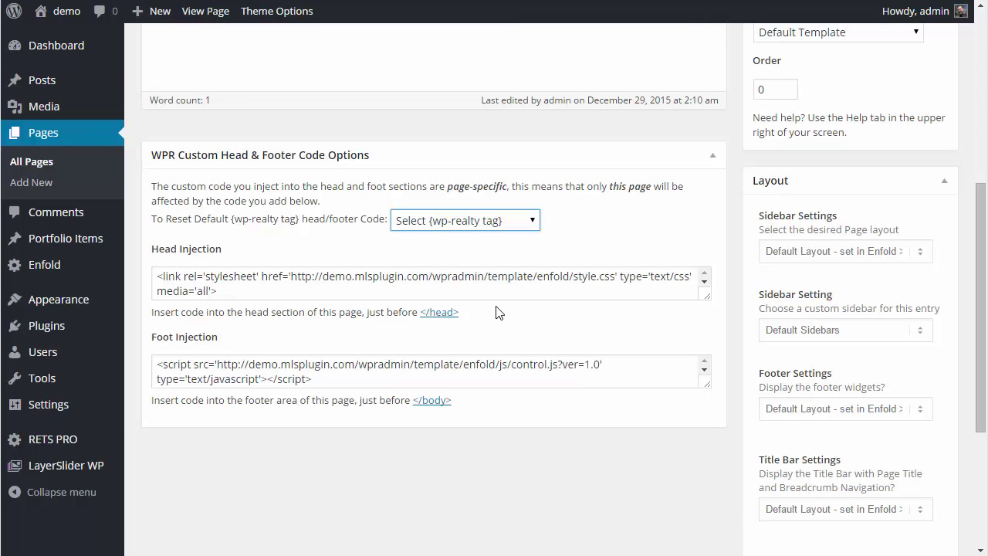
click(483, 220)
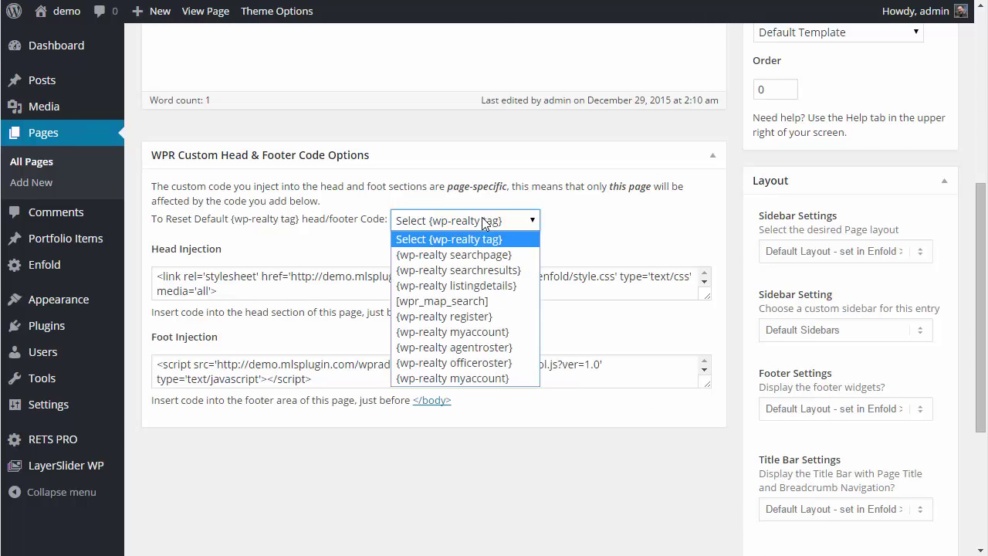
click(478, 301)
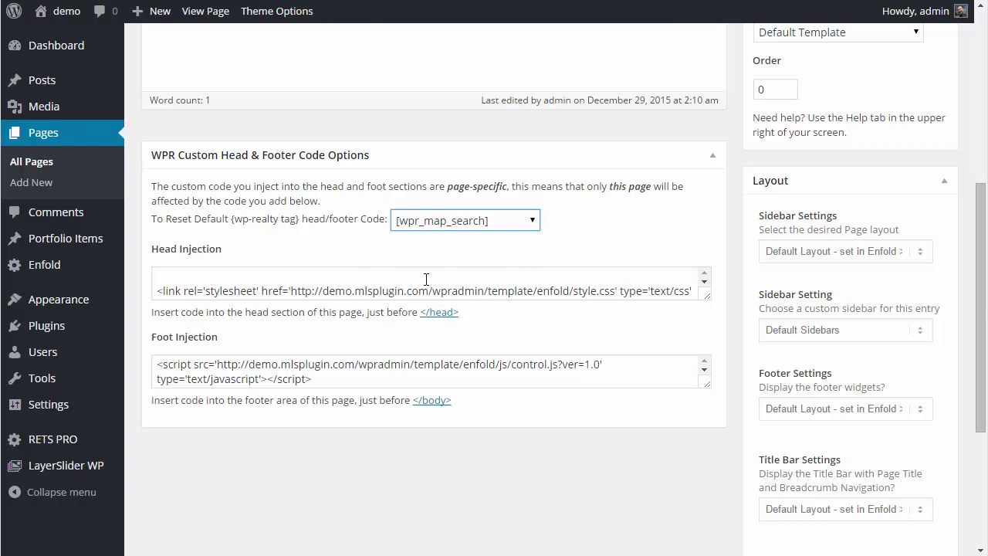
- View the published Map Search page, which still shows the raw shortcode
scroll(291, 265, up, 4)
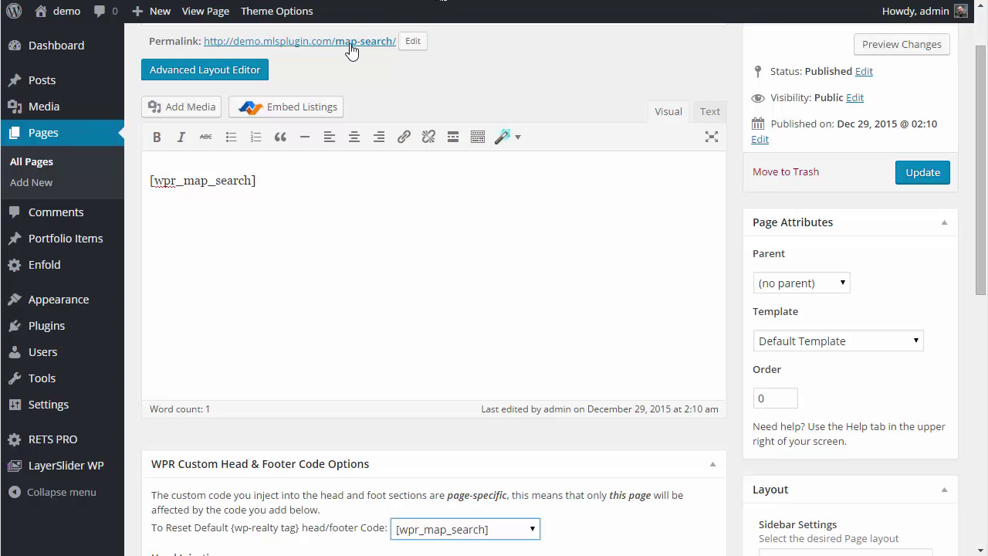
scroll(404, 80, up, 1)
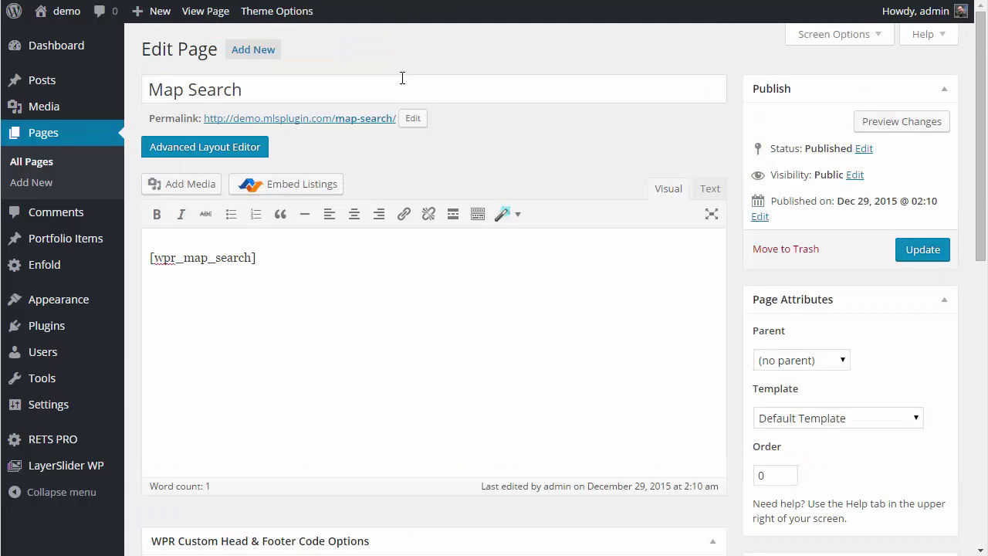
click(212, 14)
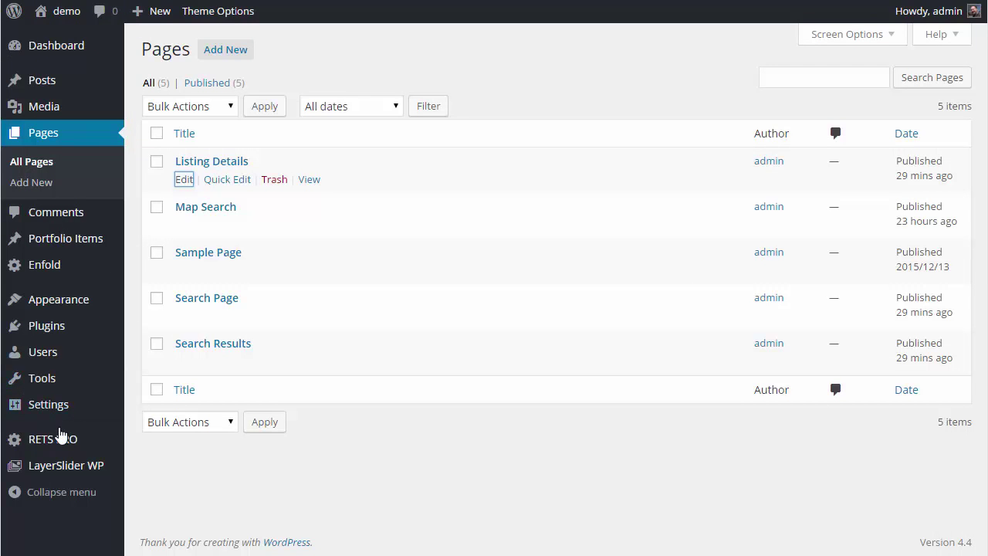
- Open the RETS PRO admin panel's Help > Features setup page
click(58, 440)
click(58, 440)
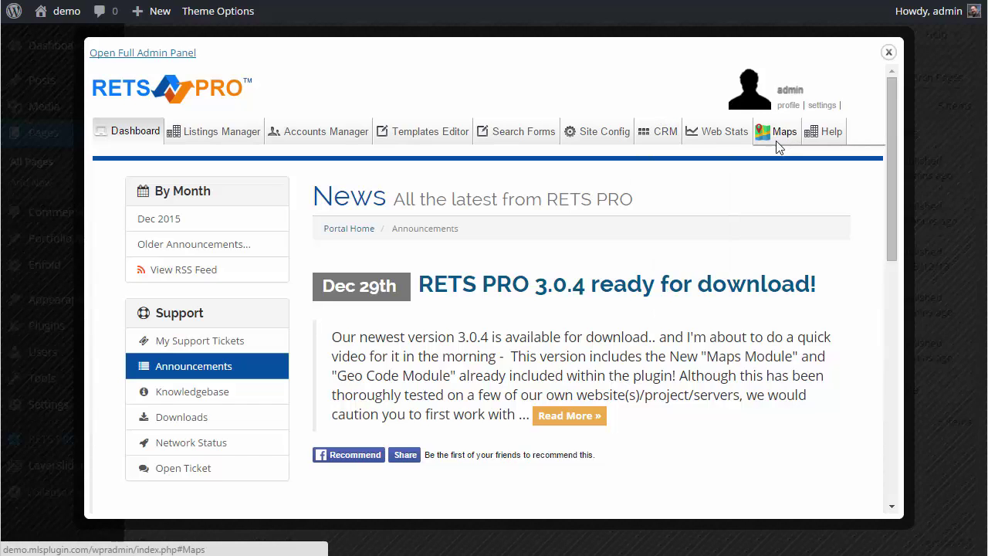
mouse_move(832, 136)
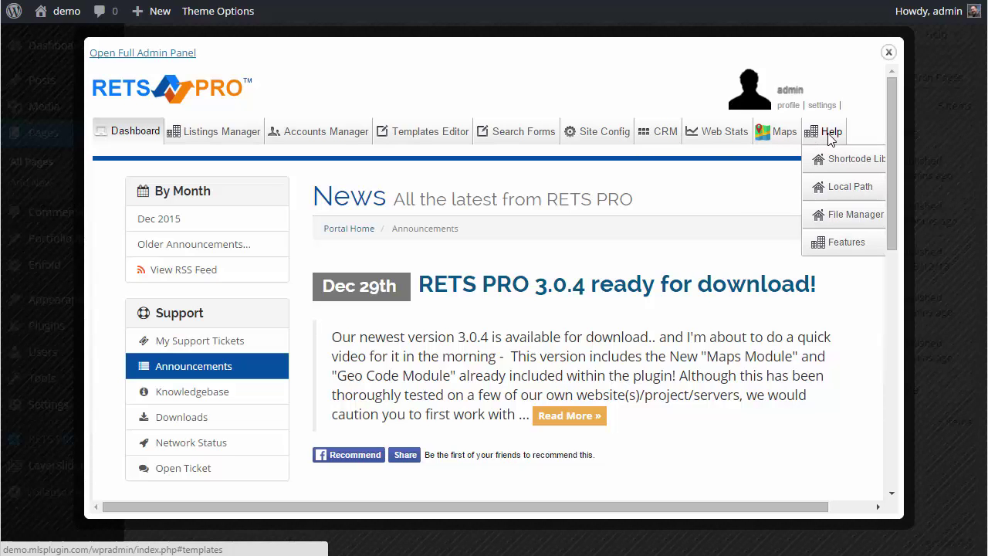
click(837, 249)
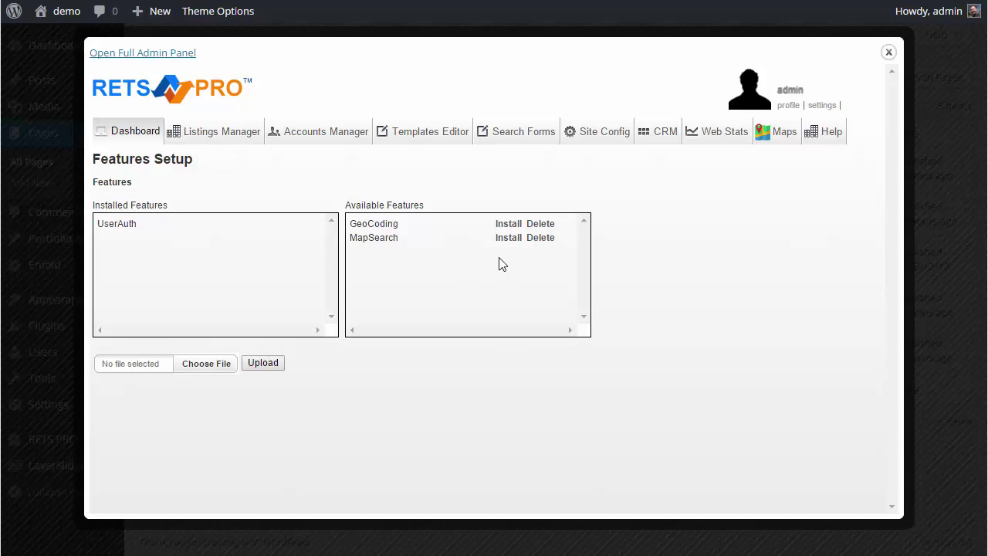
- Install and confirm the MapSearch and GeoCoding features
click(510, 239)
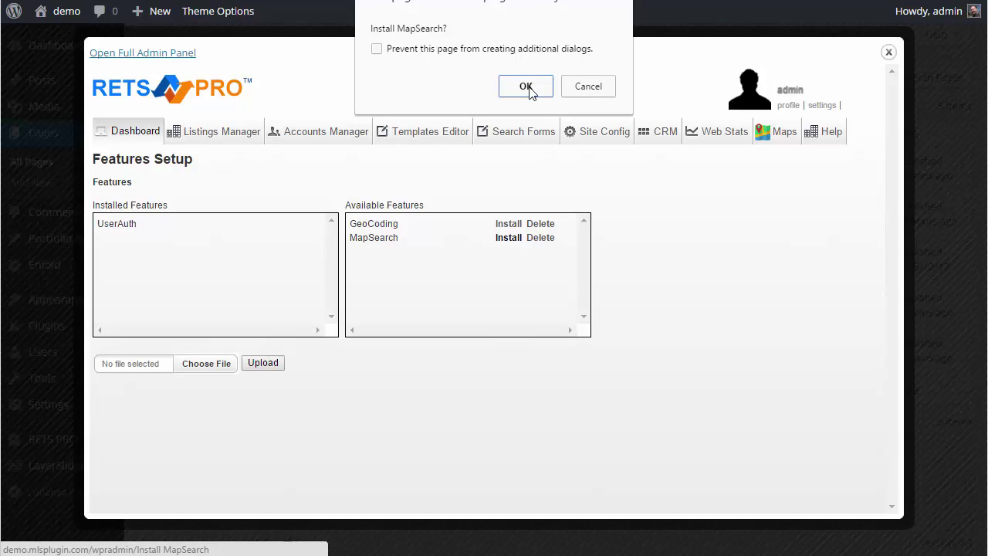
click(529, 91)
click(510, 224)
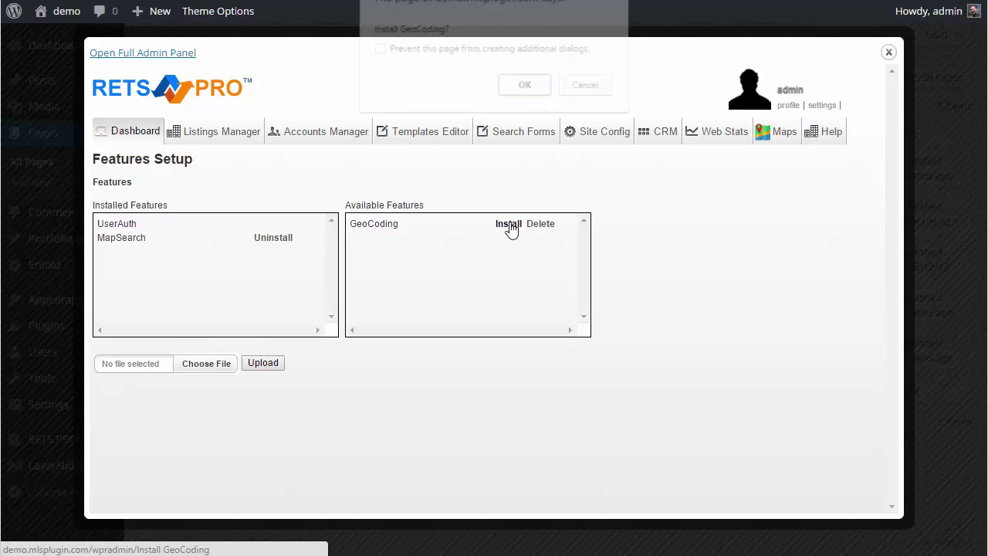
click(522, 87)
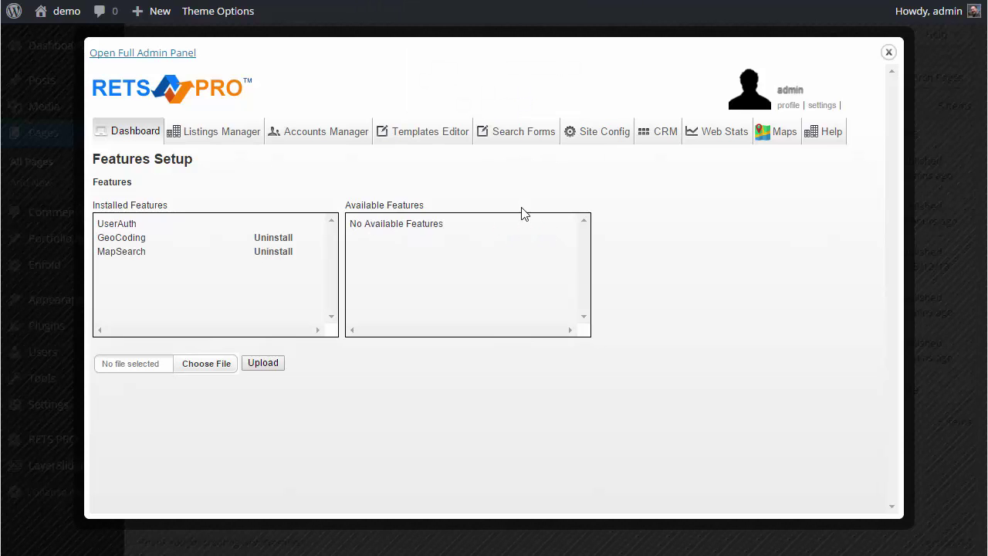
- Open RETS PRO's Map Settings and show the map for setting centre and zoom
click(195, 99)
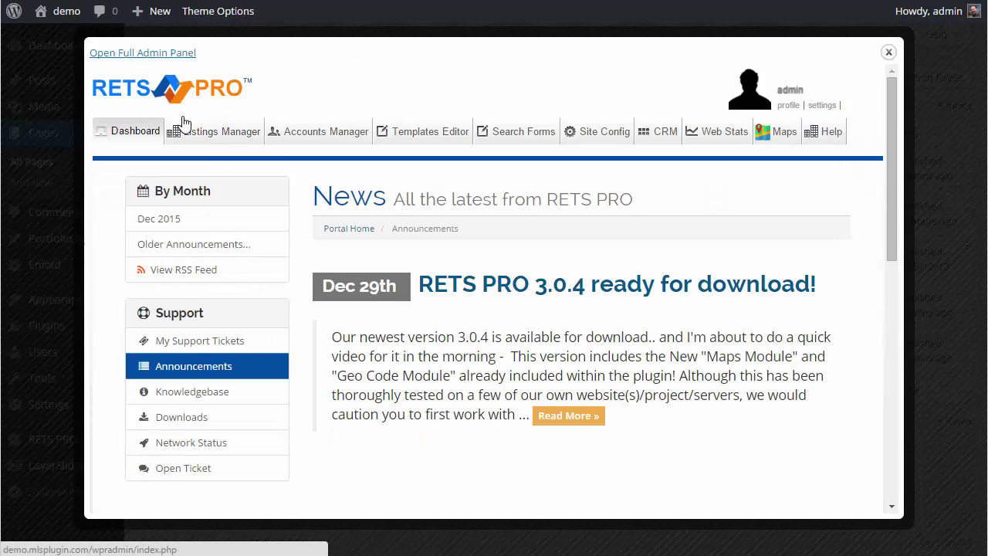
mouse_move(785, 139)
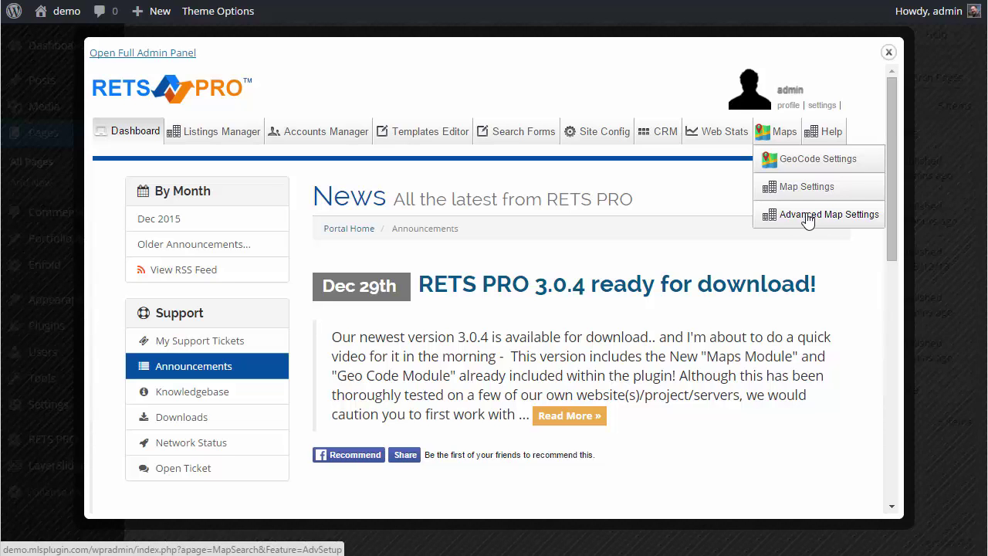
click(805, 194)
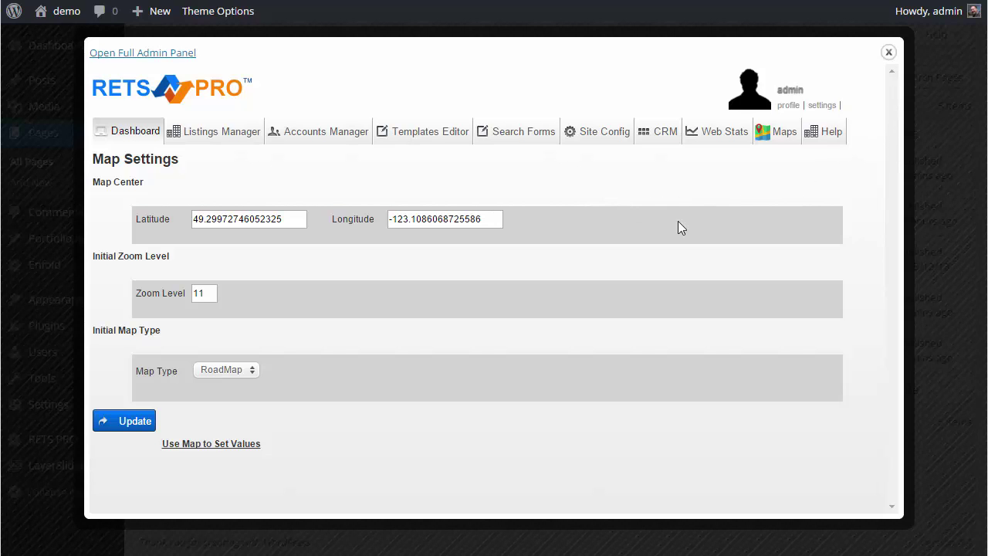
click(226, 447)
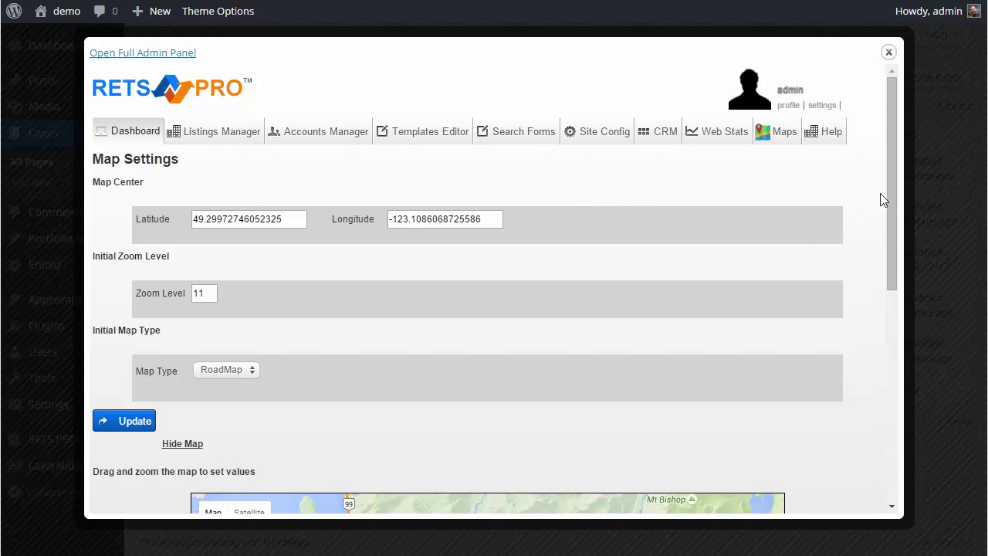
- Pan and zoom the map to frame the Vancouver area at zoom level 10
drag(895, 168, 919, 366)
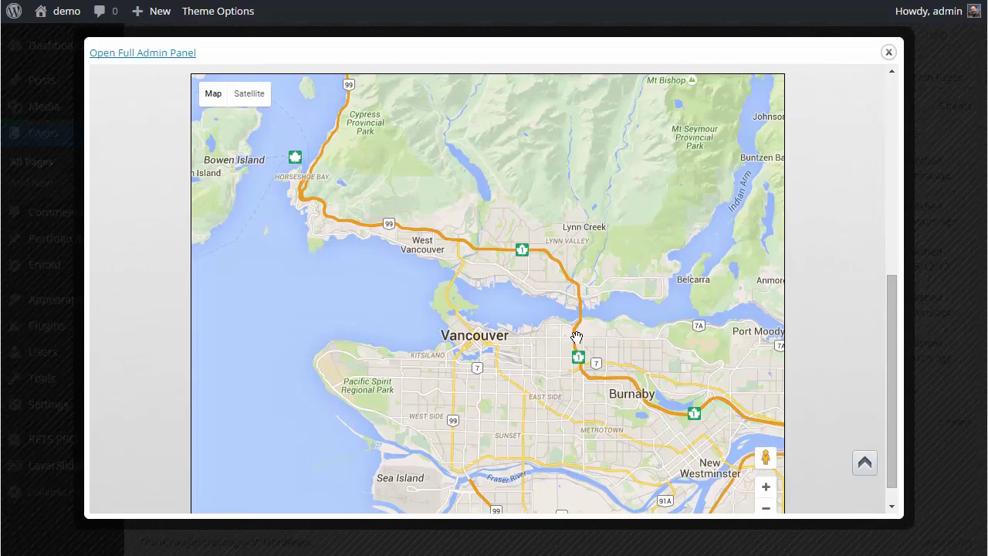
mouse_move(506, 354)
mouse_down()
mouse_move(528, 347)
mouse_move(514, 361)
mouse_up()
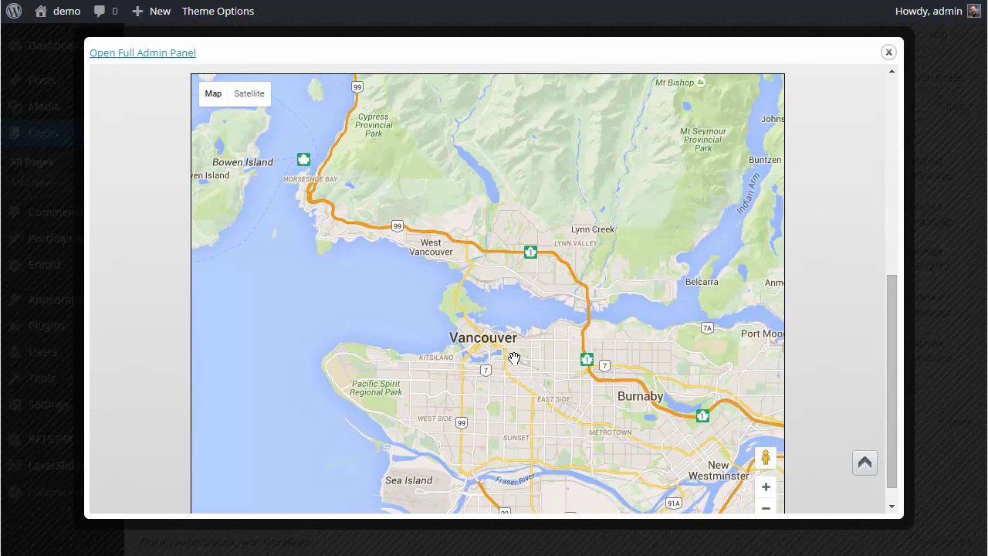
double_click(501, 345)
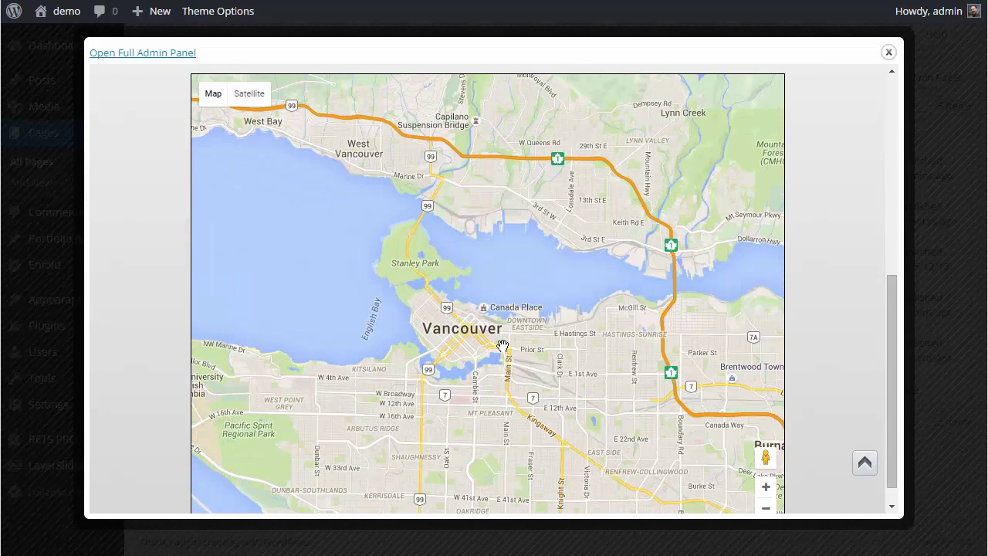
scroll(498, 313, down, 1)
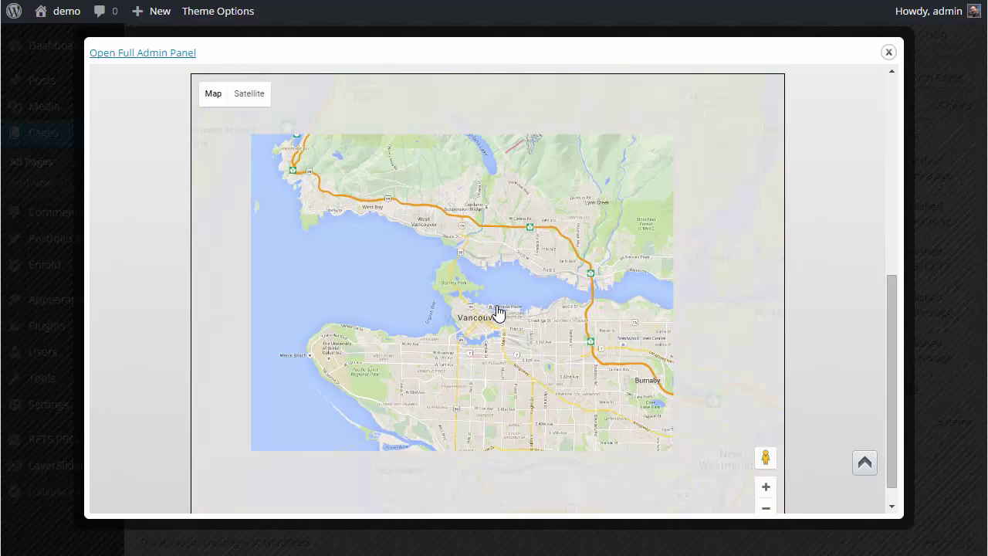
drag(486, 310, 501, 314)
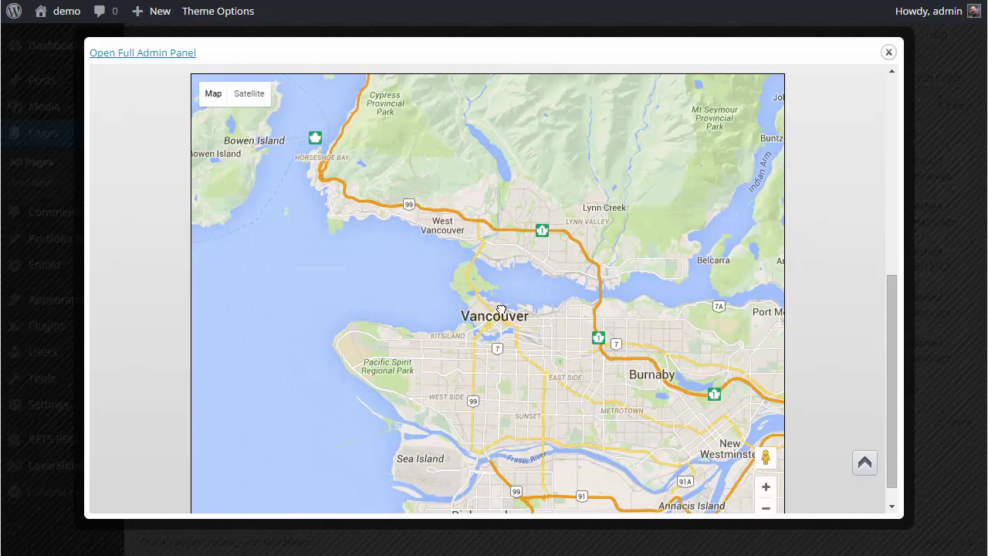
scroll(502, 316, down, 1)
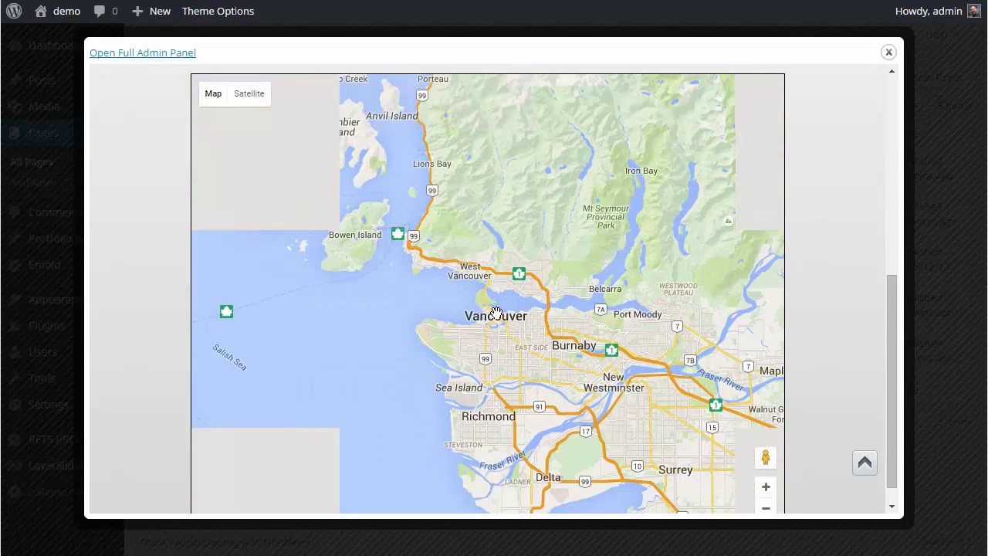
drag(518, 325, 506, 310)
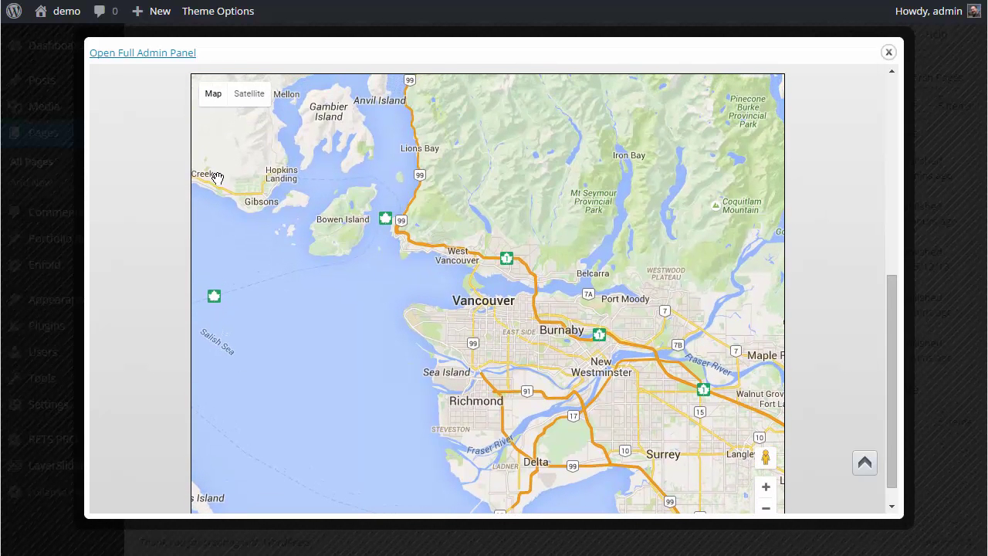
scroll(156, 166, up, 1)
scroll(155, 167, up, 3)
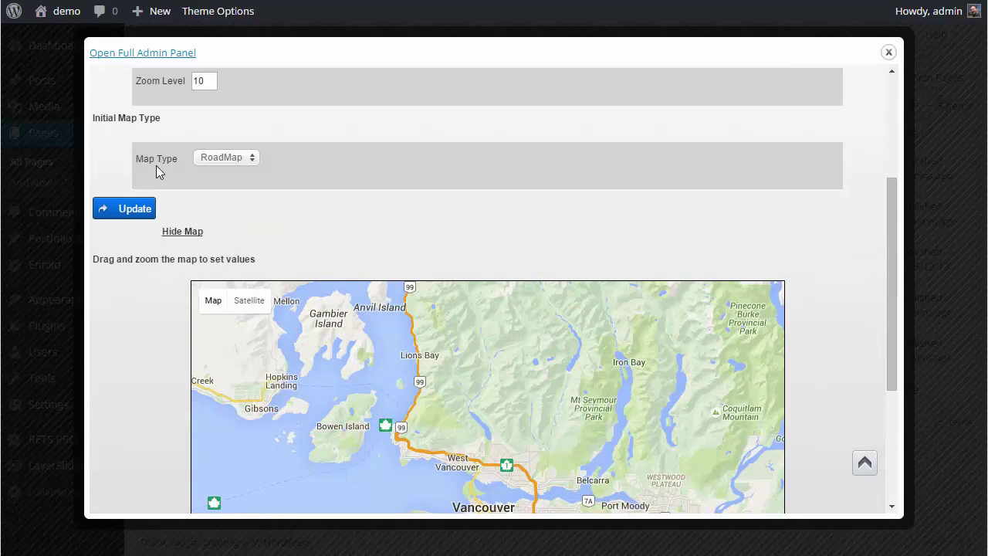
- Save the map settings: center 49.27643828846623, -123.11307006835938, zoom 10, RoadMap type
click(122, 210)
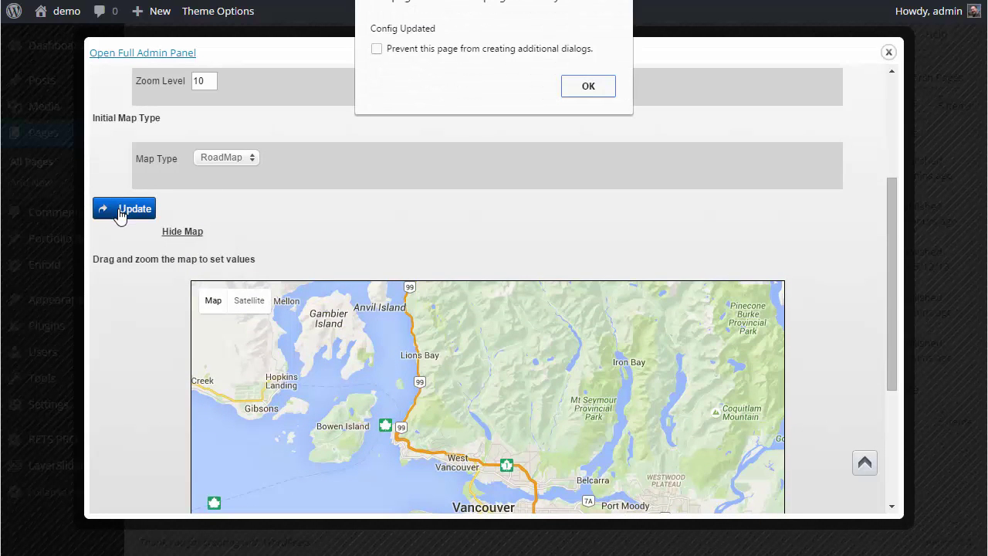
click(585, 85)
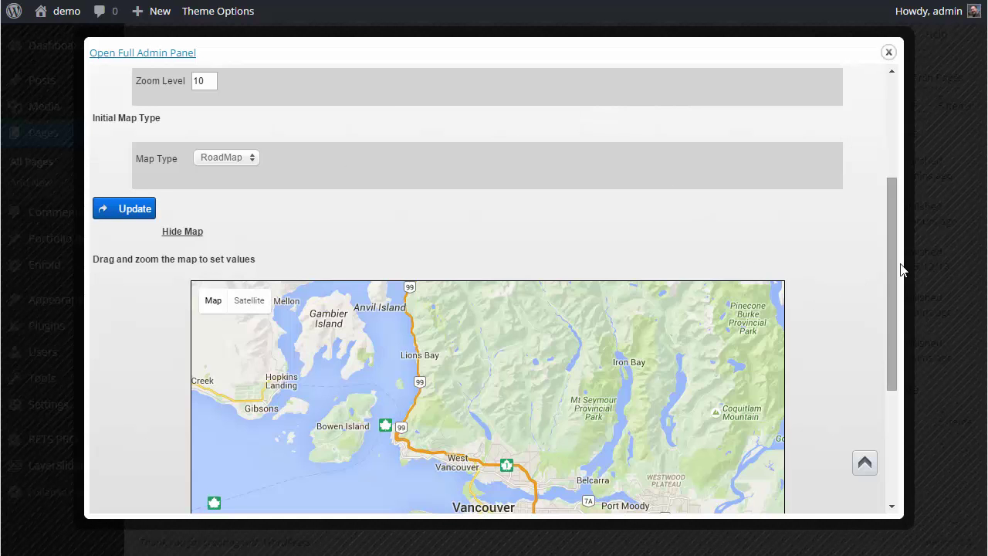
drag(890, 259, 850, 117)
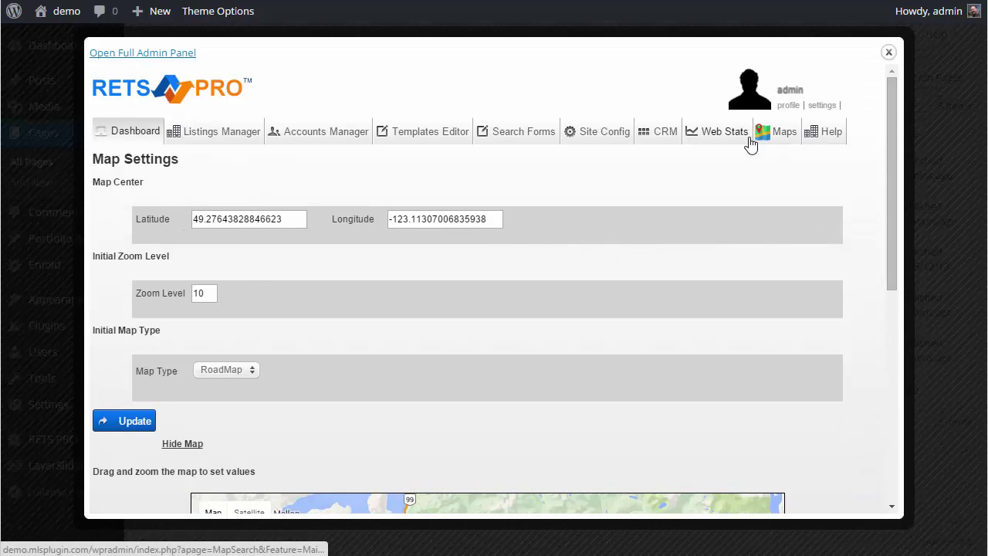
- Open RETS PRO's Advanced Map Settings from the Maps menu
mouse_move(772, 137)
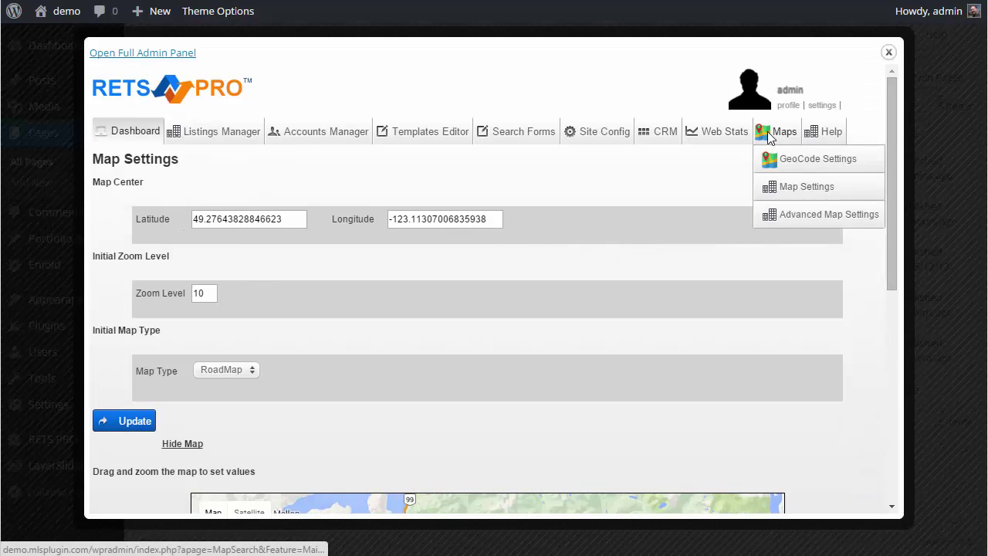
click(797, 223)
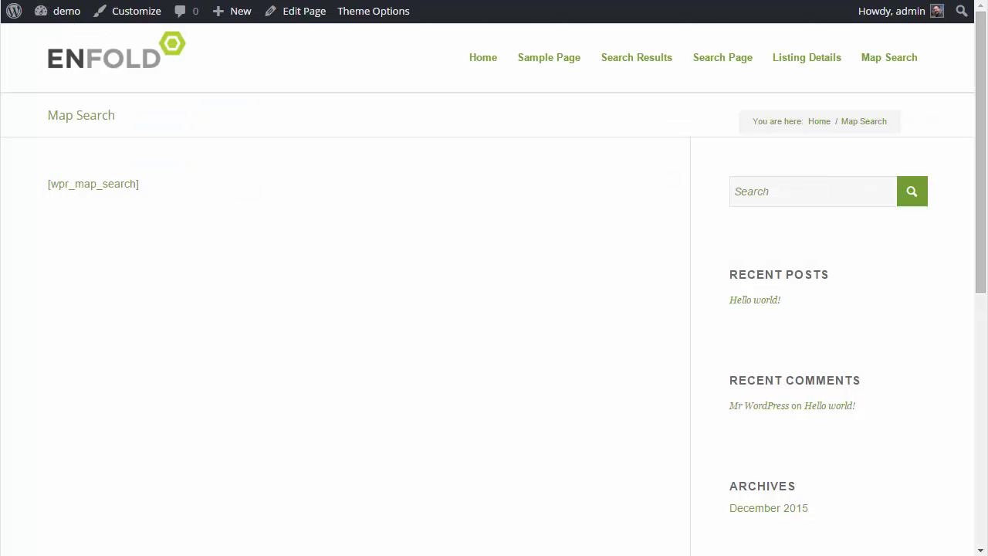
- Refresh Map Search to render the Vancouver map and pins, then open its editor in a new tab
key(F5)
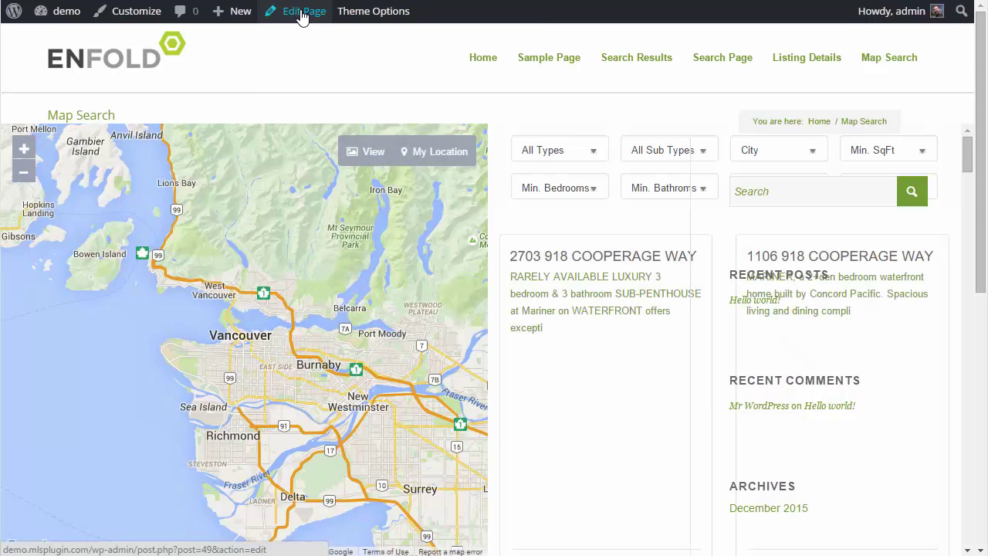
right_click(302, 13)
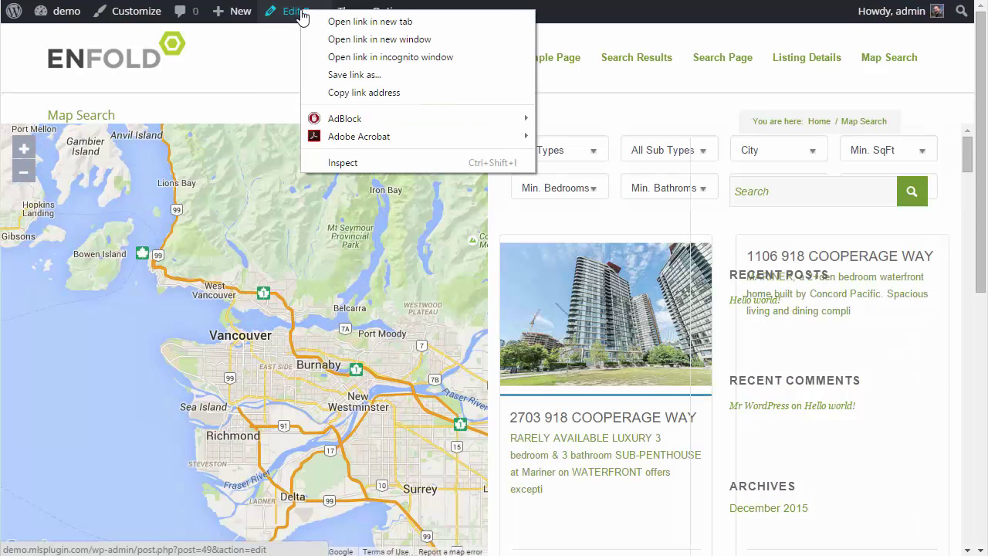
click(354, 22)
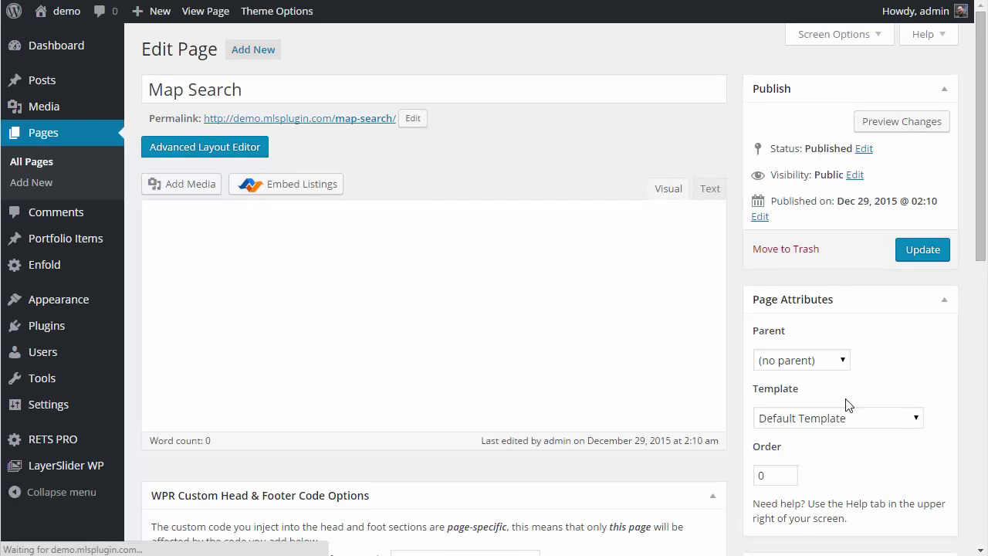
- Set Map Search to No Sidebar, hide both title and breadcrumbs, and update the page
scroll(896, 373, down, 5)
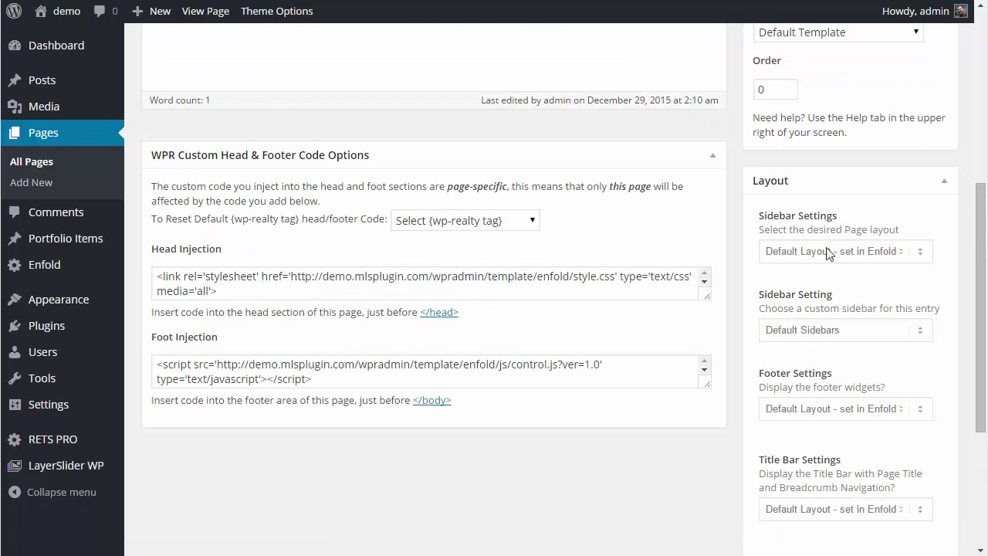
click(830, 251)
click(831, 283)
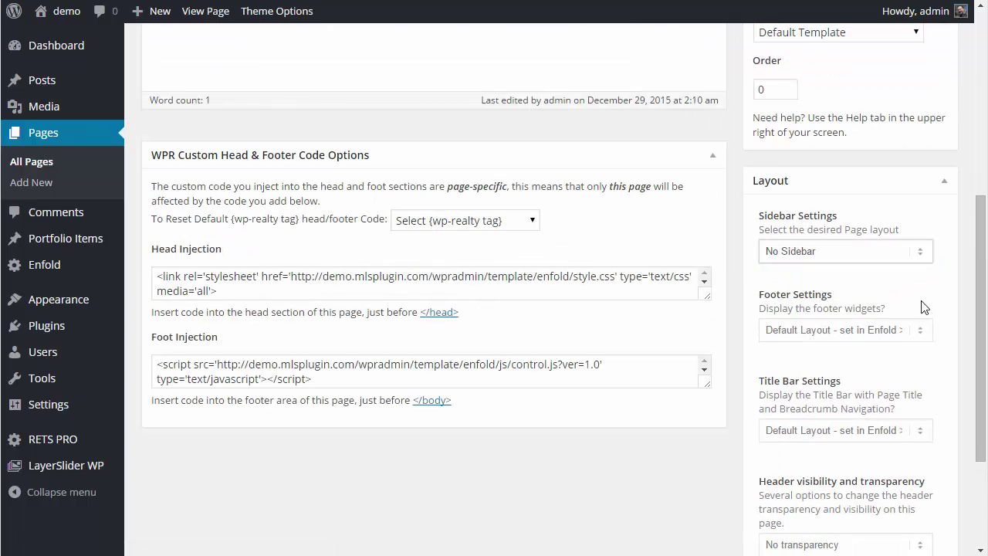
scroll(919, 377, down, 2)
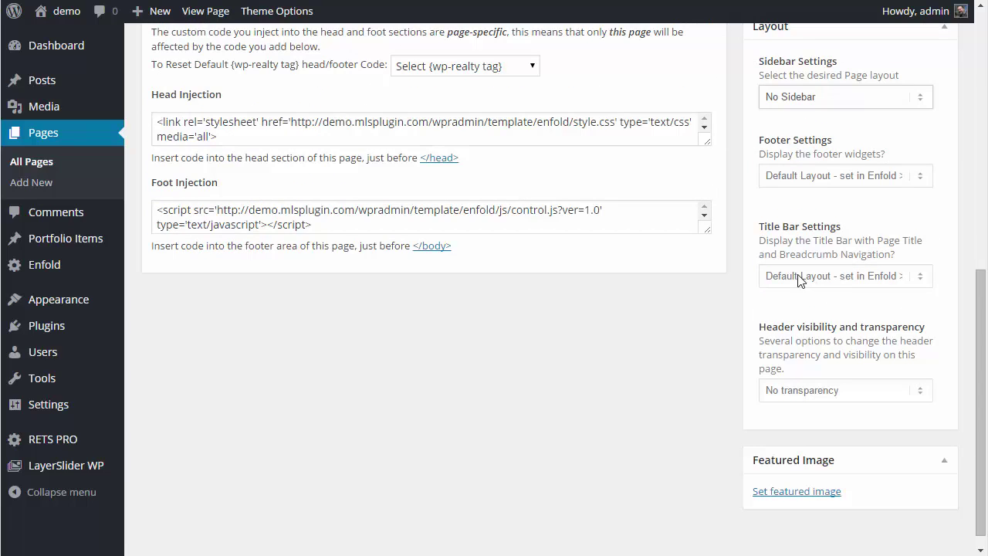
click(799, 279)
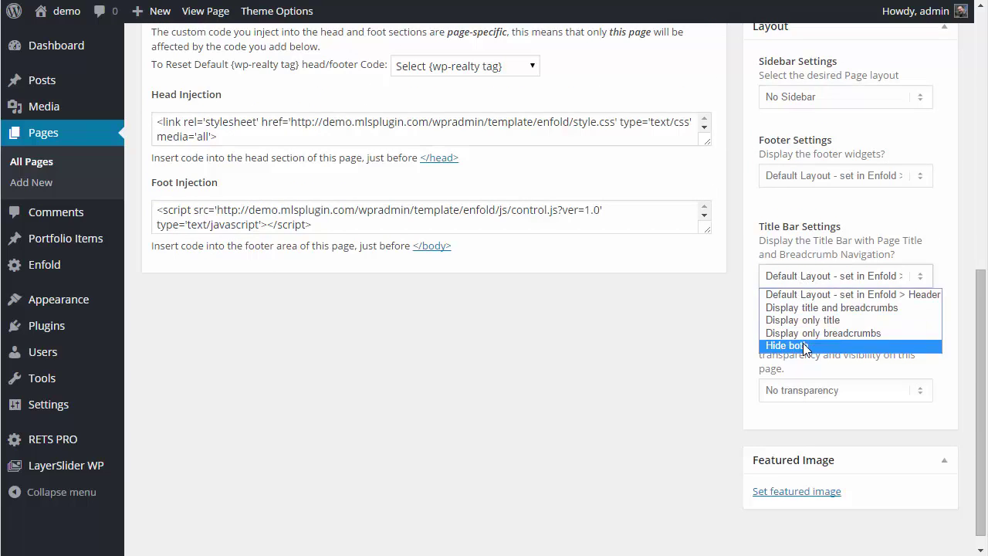
click(805, 347)
scroll(872, 274, up, 5)
click(922, 94)
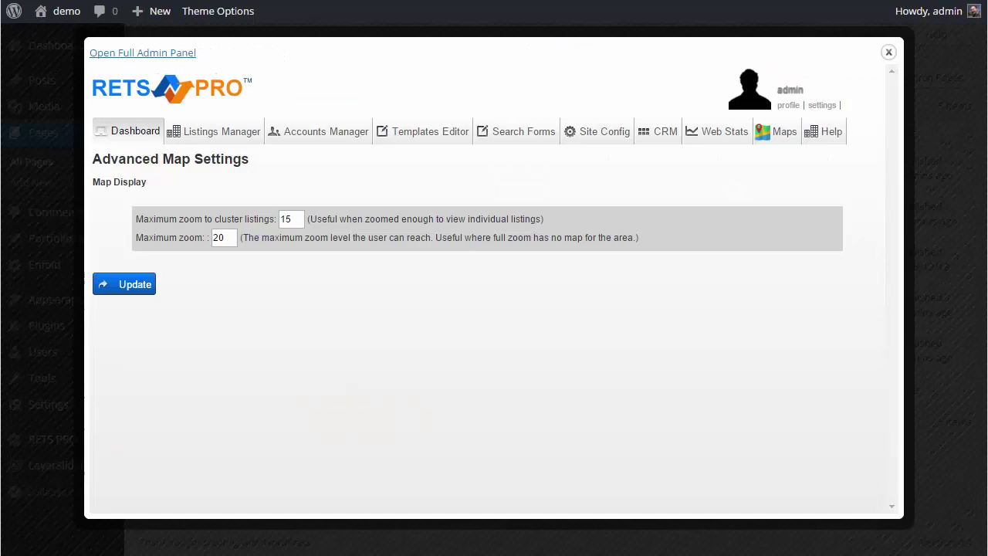
- Update the advanced map settings (cluster zoom 15, maximum zoom 20) and dismiss Config Updated
click(135, 285)
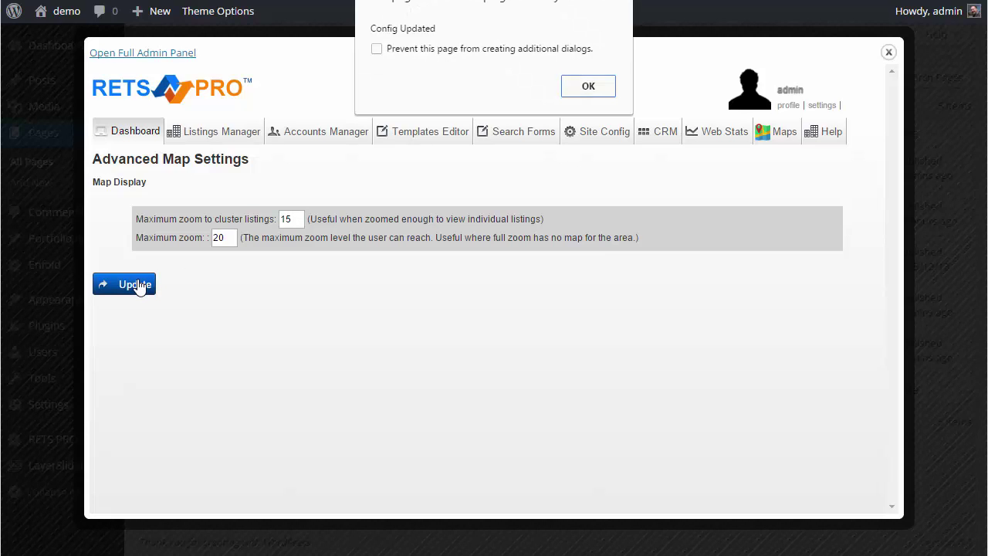
click(589, 86)
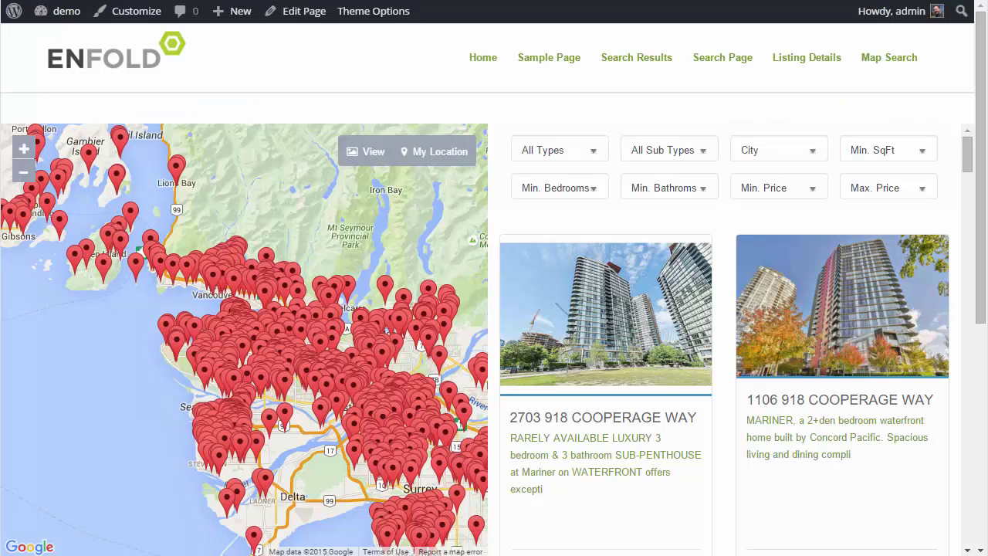
- Refresh the live Map Search page so the Vancouver map with its listing pins reloads
key(F5)
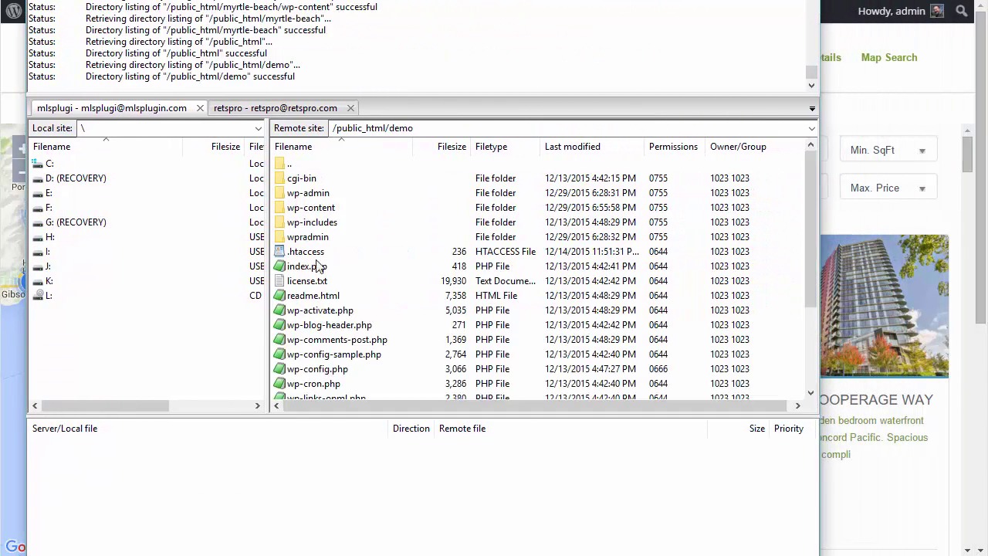
- Browse the server to wpradmin/template/enfold/Modules/MapSearch and select MapSearch.html
scroll(333, 334, down, 2)
scroll(334, 333, up, 2)
double_click(313, 236)
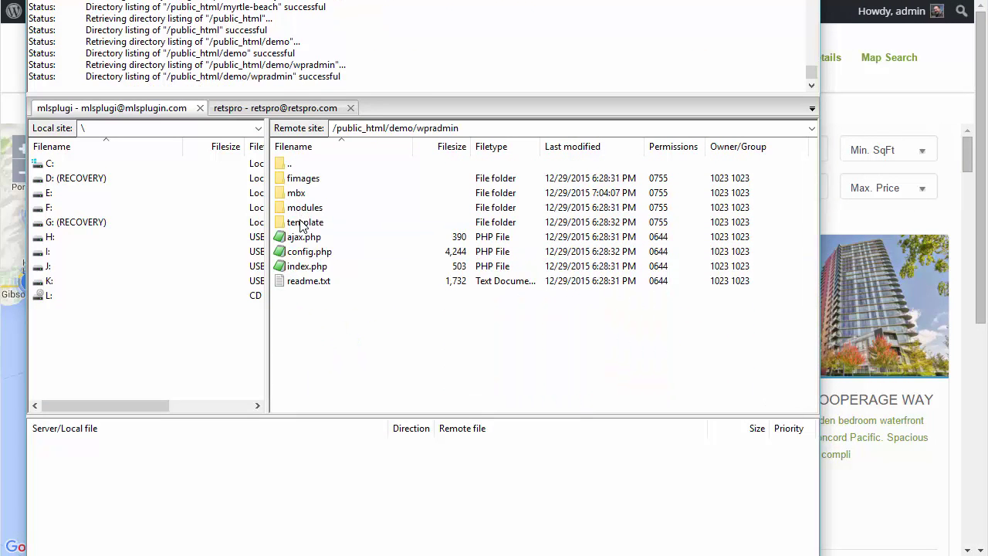
double_click(302, 223)
double_click(303, 195)
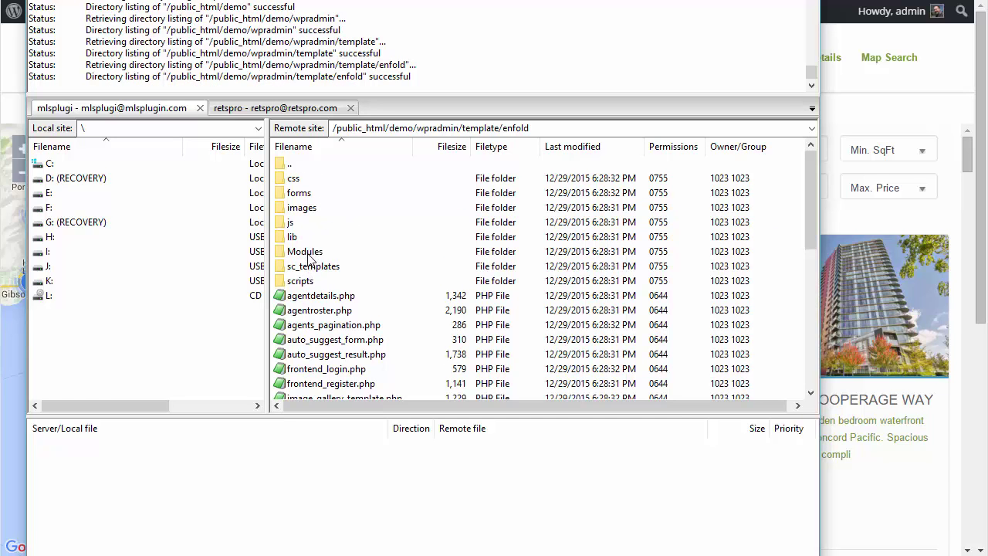
double_click(304, 252)
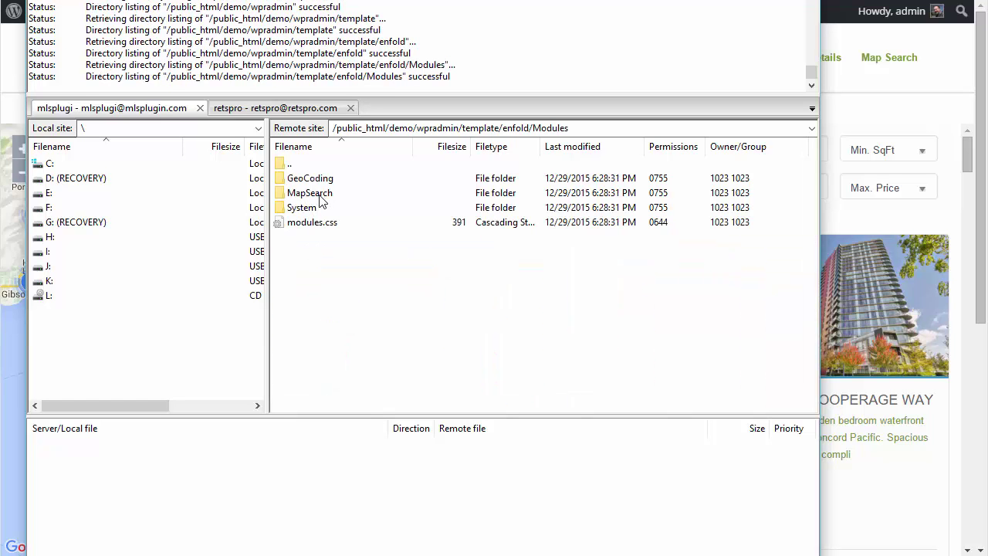
double_click(322, 193)
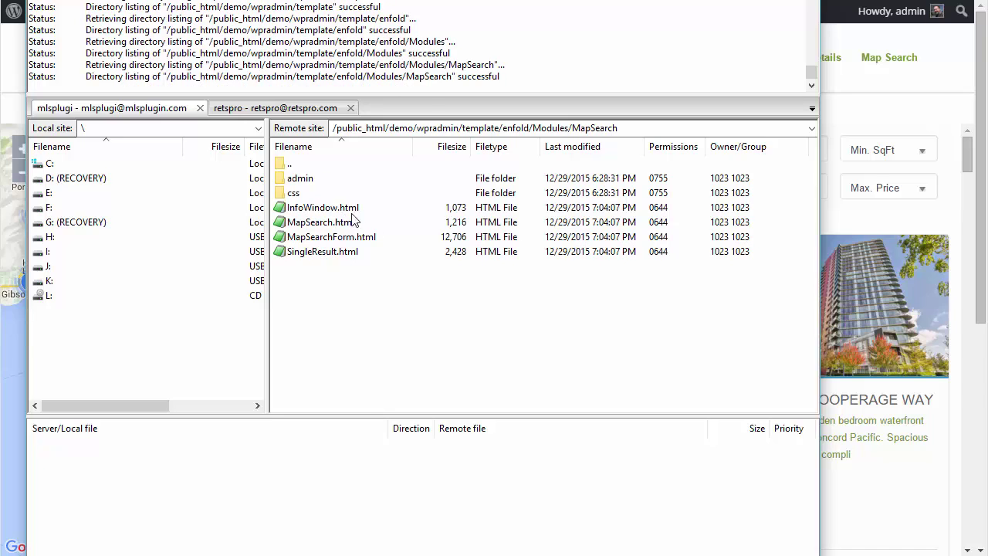
click(327, 226)
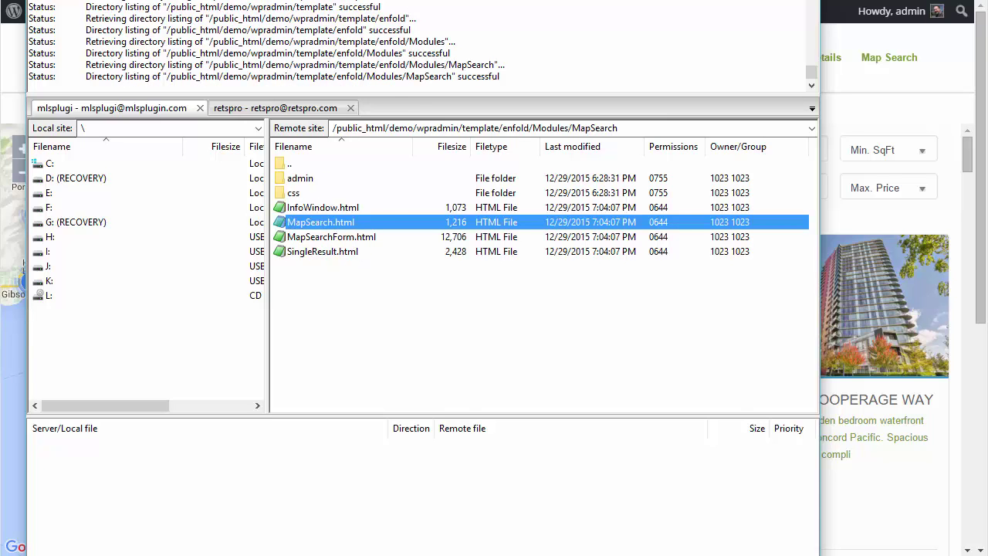
- Open MapSearch.html, MapSearchForm.html and SingleResult.html for editing via View/Edit
drag(422, 0, 423, 38)
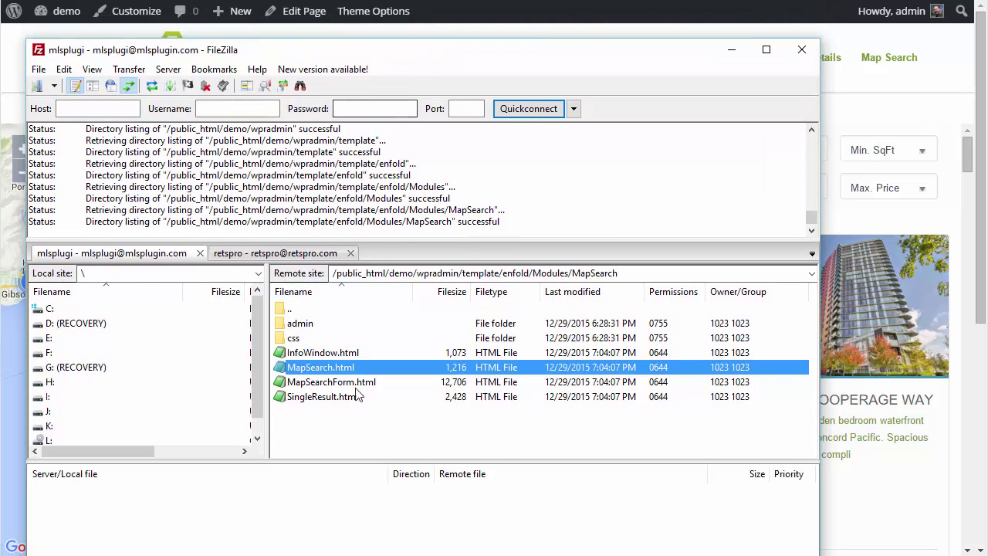
right_click(326, 369)
click(369, 408)
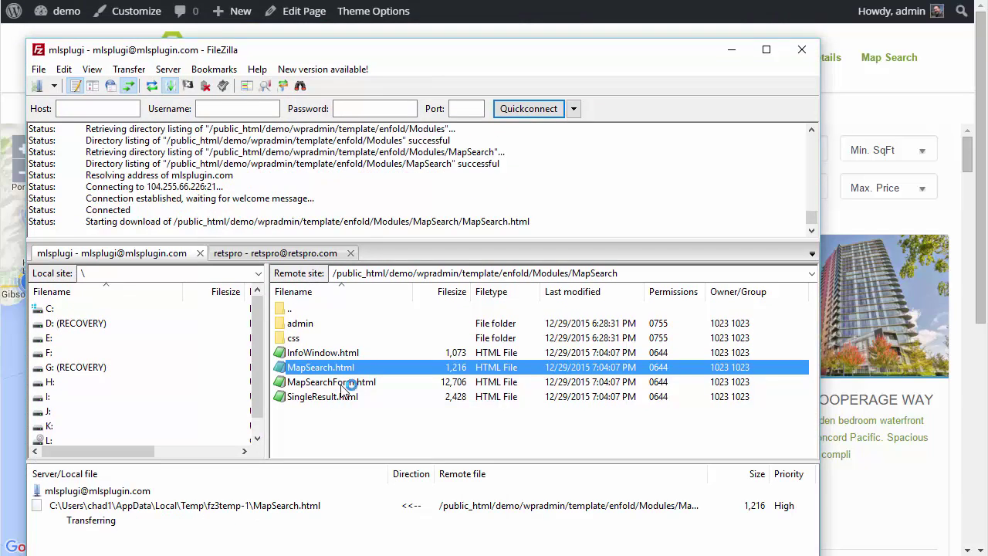
right_click(339, 386)
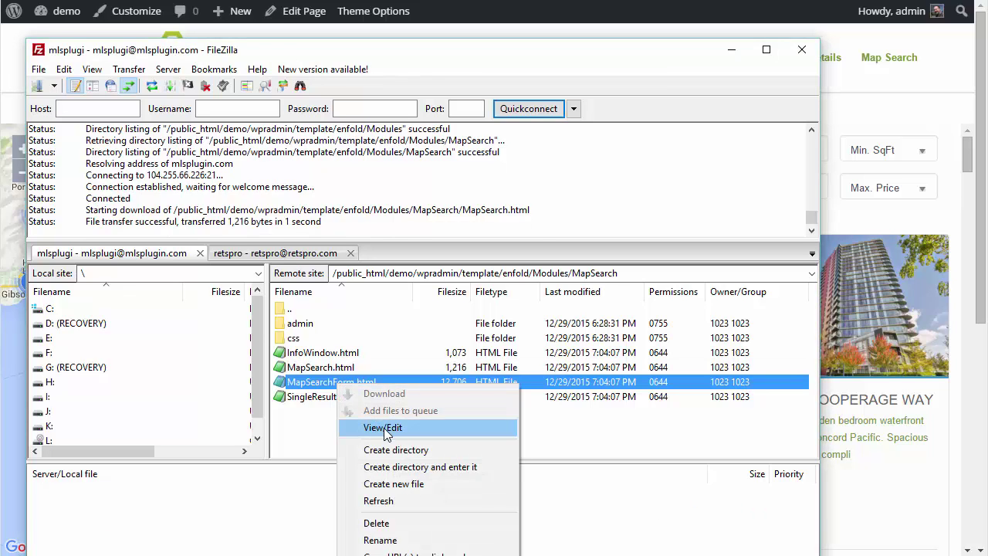
click(373, 423)
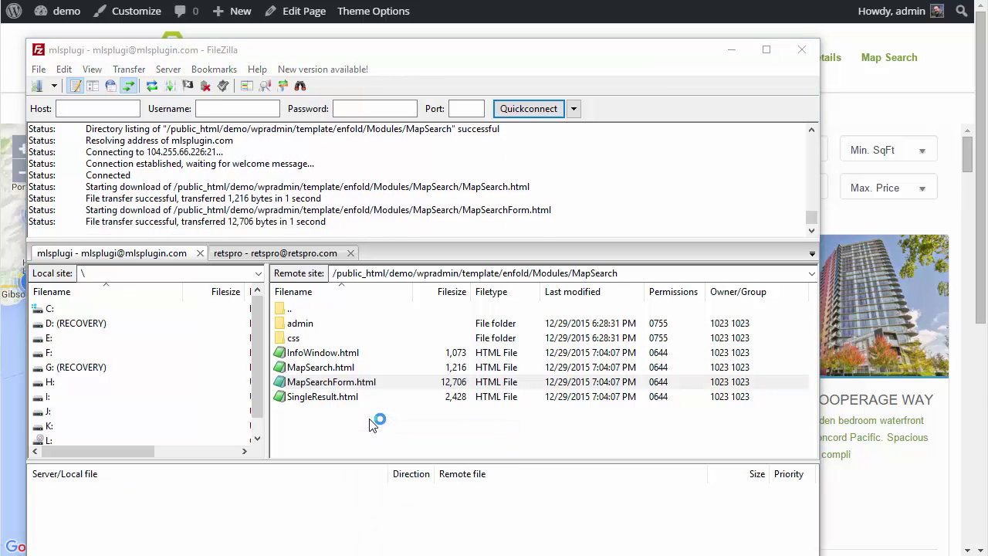
right_click(332, 397)
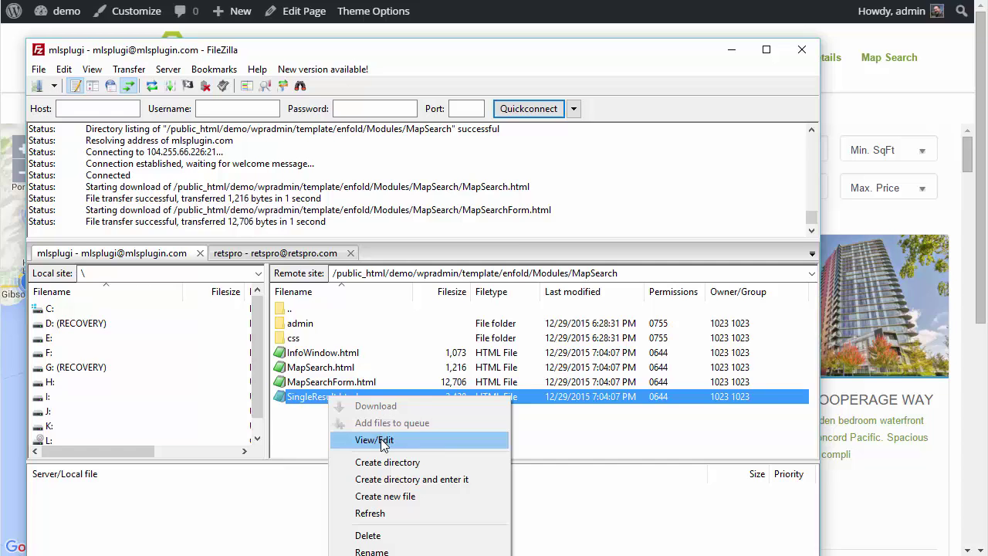
click(381, 440)
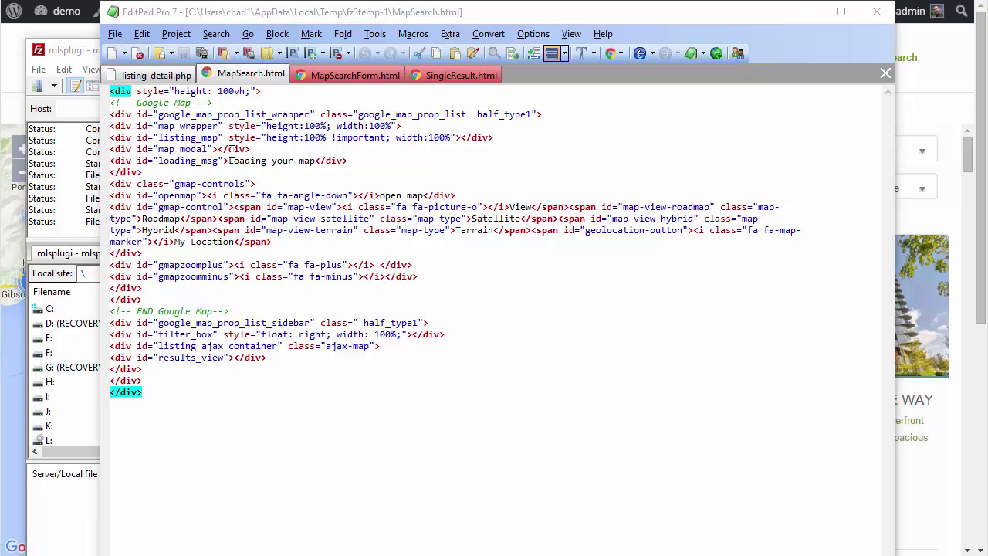
- Inspect the listing_map div, map_wrapper sizing style and google_map_prop_list_wrapper in MapSearch.html
click(188, 140)
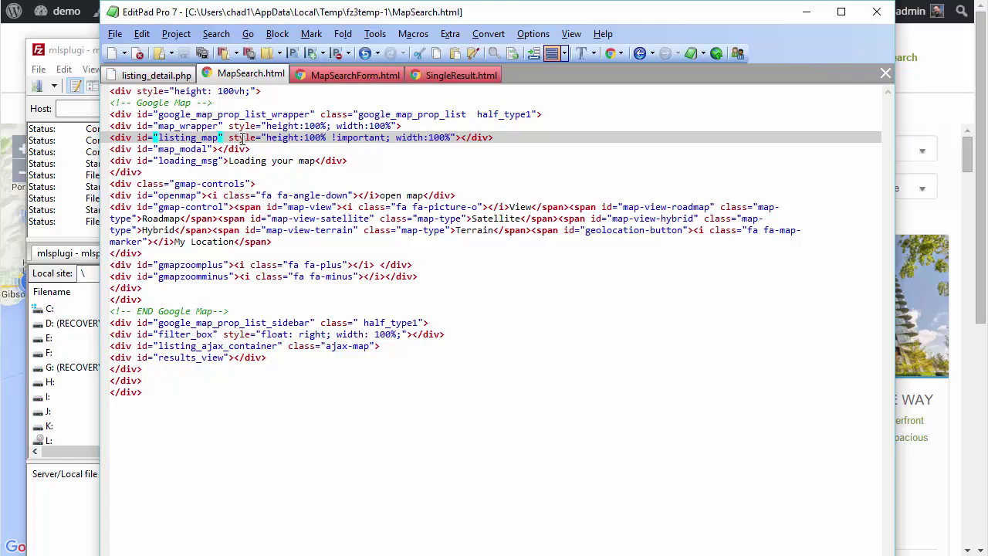
click(398, 126)
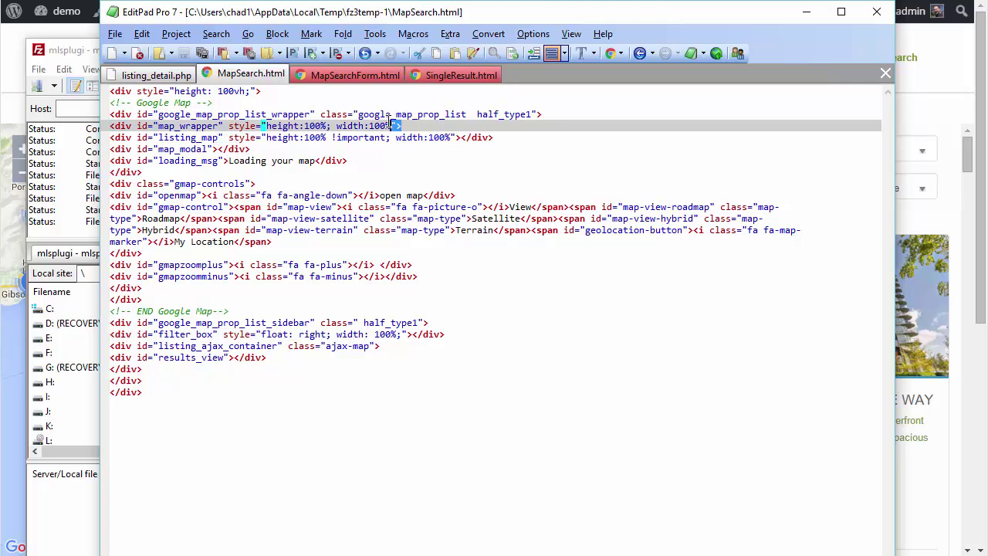
click(168, 136)
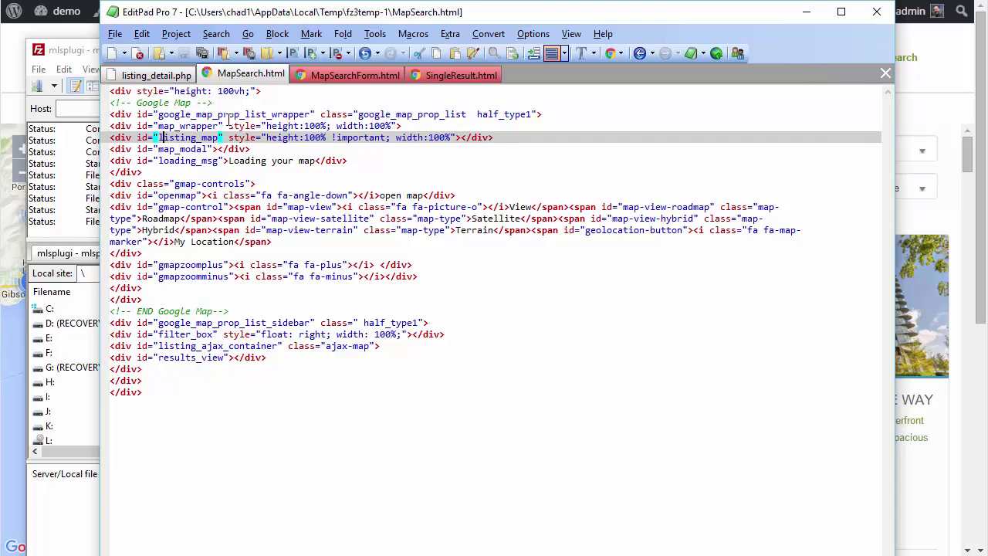
click(186, 115)
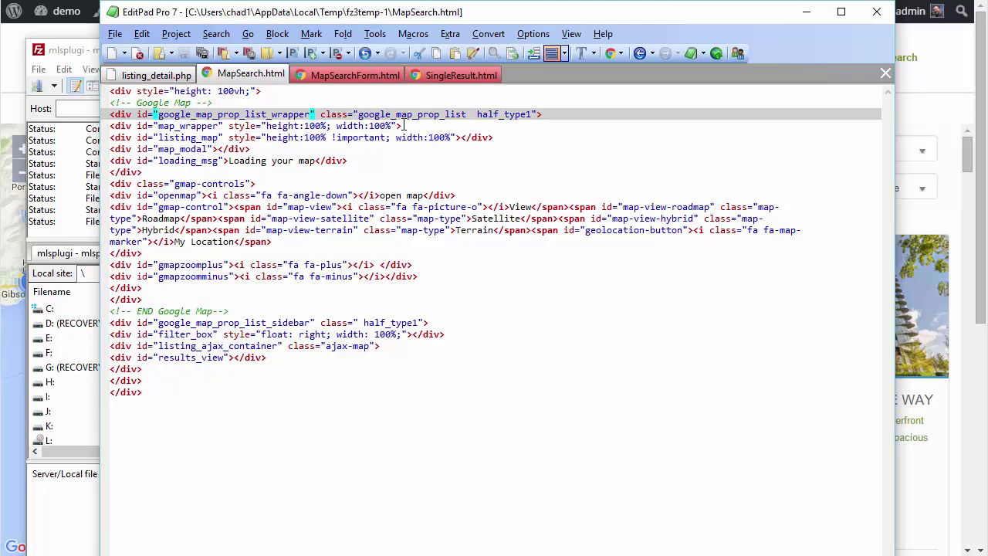
drag(405, 125, 95, 101)
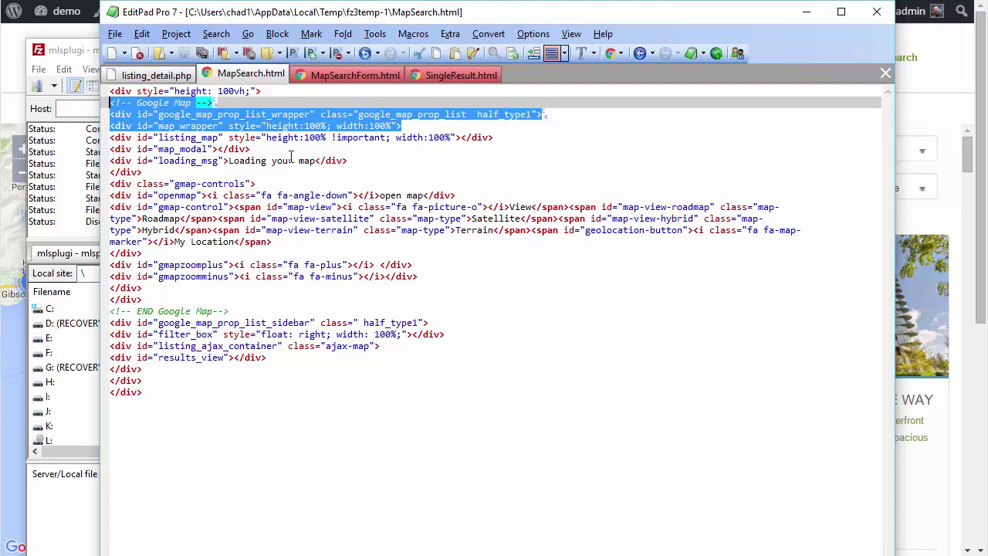
- Review the gmap-controls, My Location control and listing_ajax_container, then bring up MapSearchForm.html
click(277, 183)
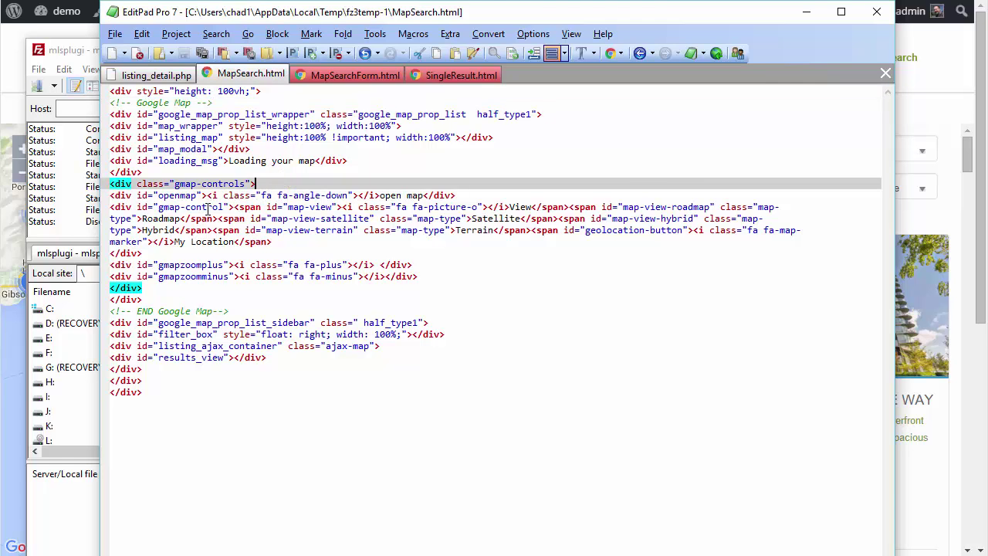
click(337, 237)
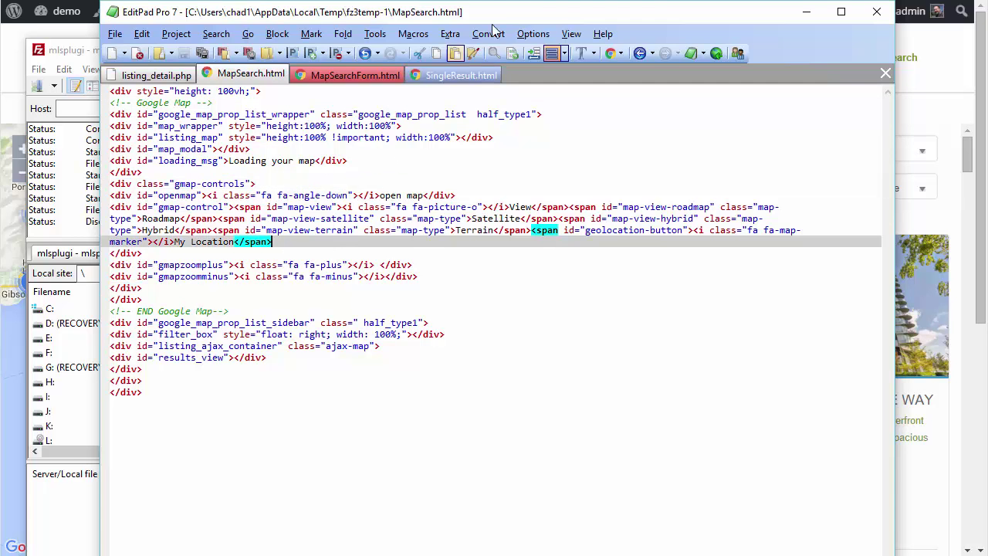
click(193, 346)
click(352, 75)
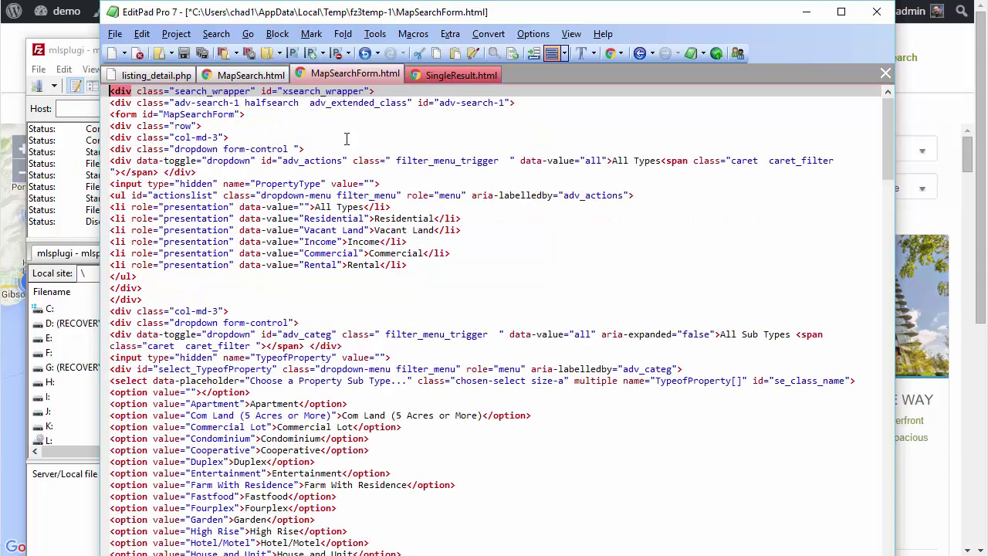
drag(512, 19, 987, 338)
click(731, 50)
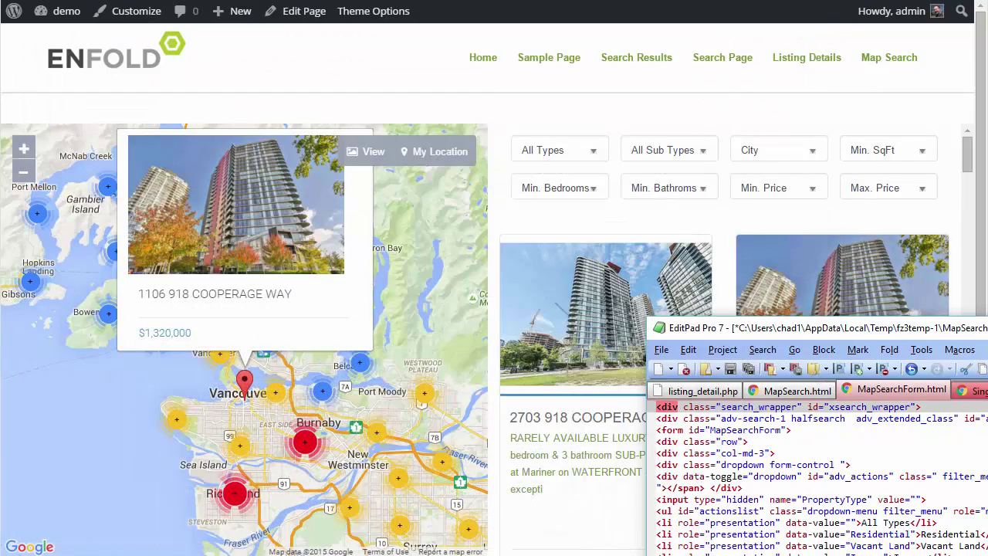
drag(987, 327, 486, 0)
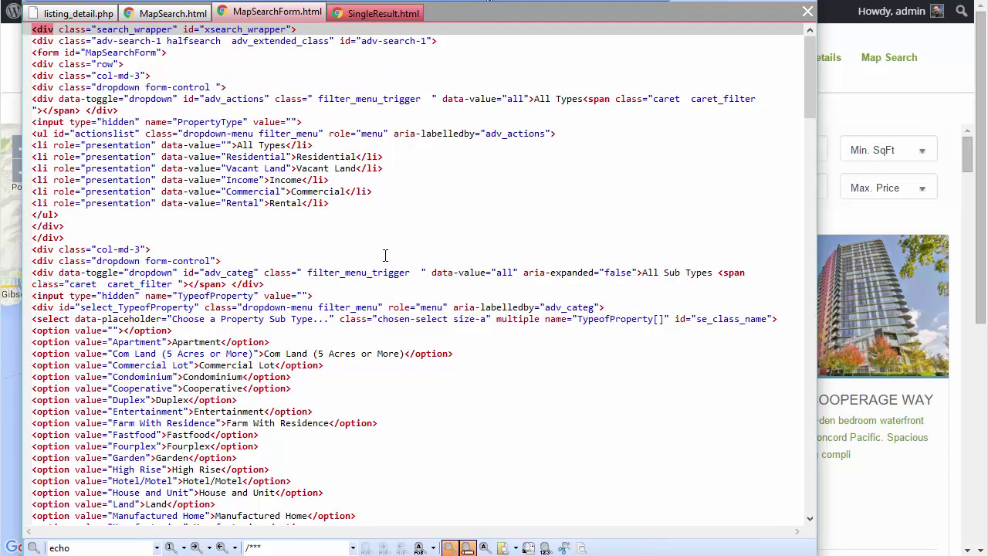
scroll(385, 255, down, 4)
scroll(385, 255, up, 4)
scroll(383, 256, down, 20)
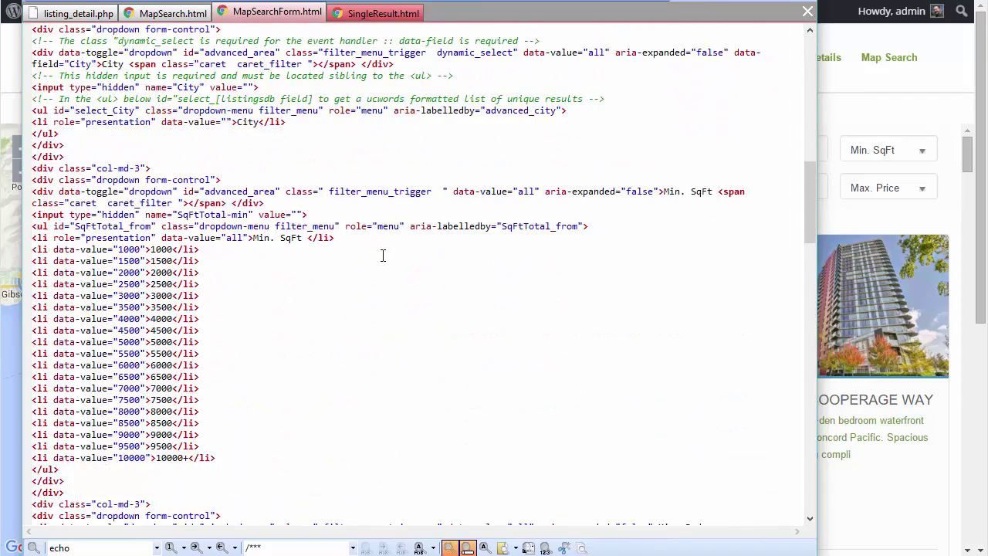
scroll(382, 256, down, 5)
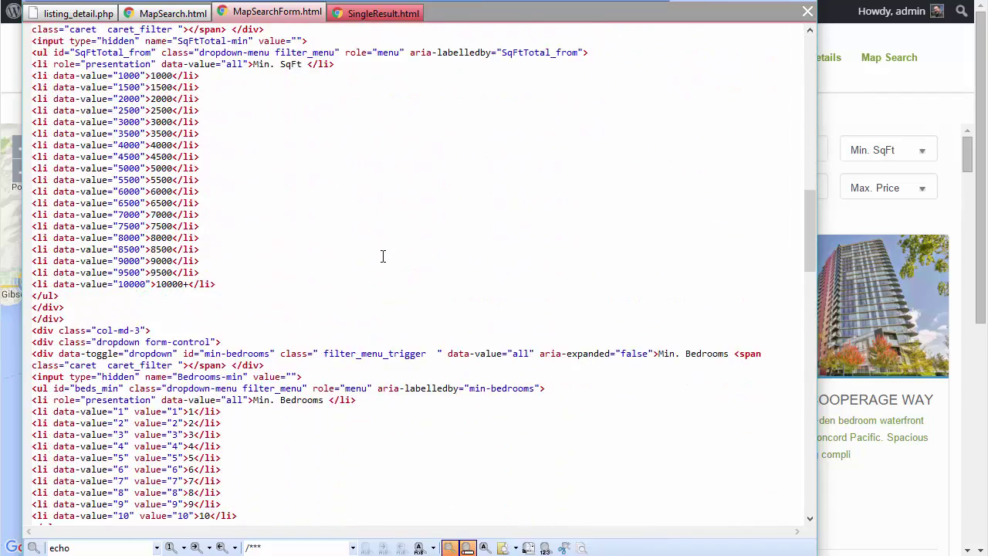
scroll(383, 256, up, 6)
scroll(382, 256, up, 3)
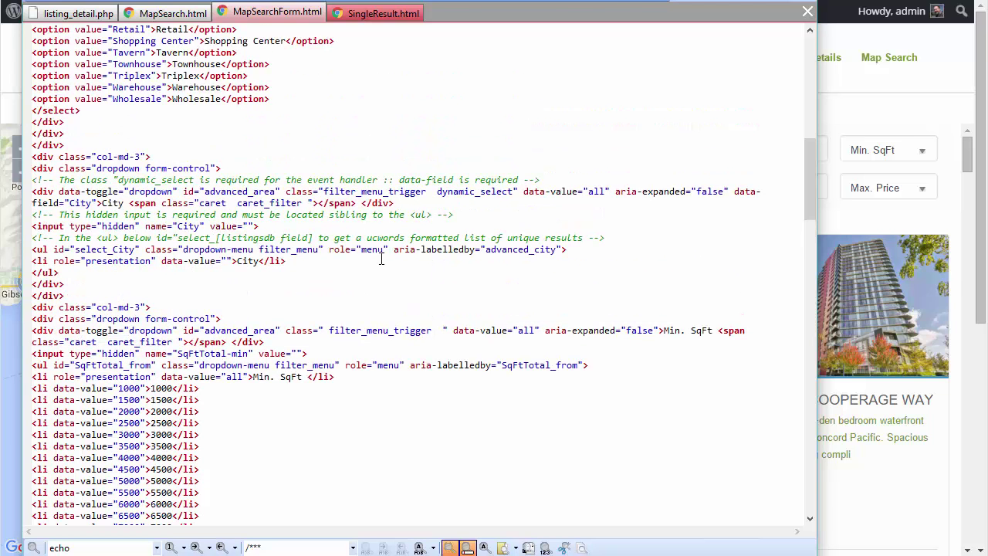
scroll(381, 259, up, 3)
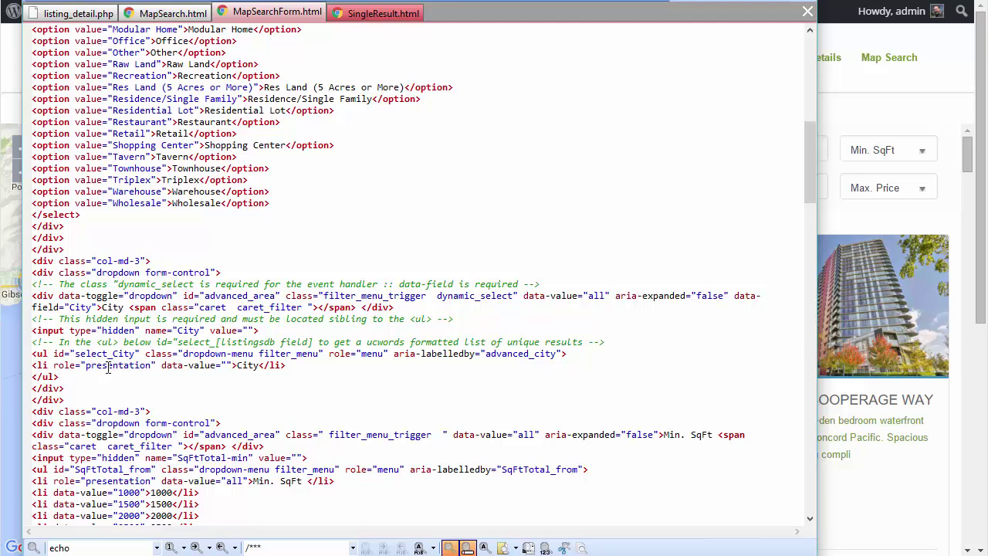
click(48, 353)
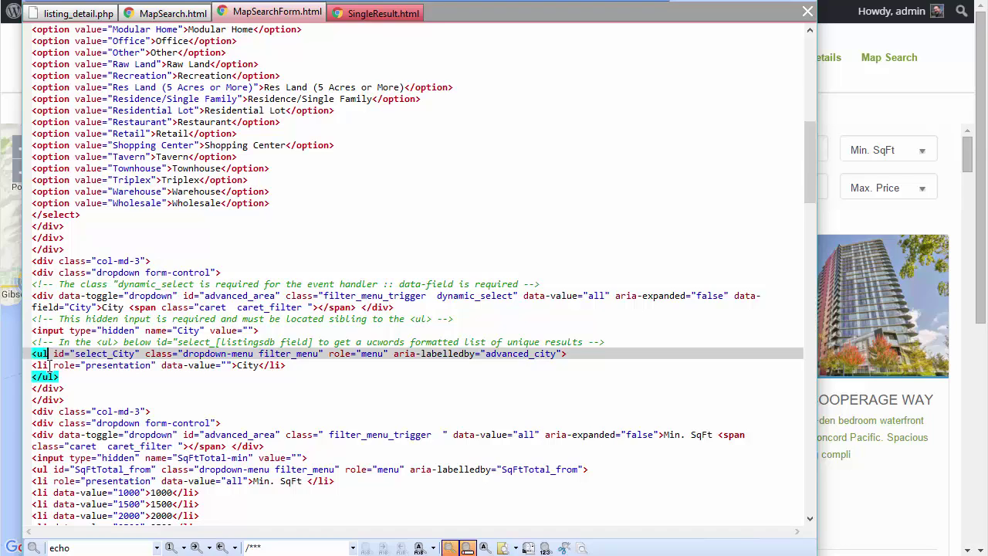
click(109, 365)
scroll(158, 215, up, 6)
scroll(158, 215, up, 9)
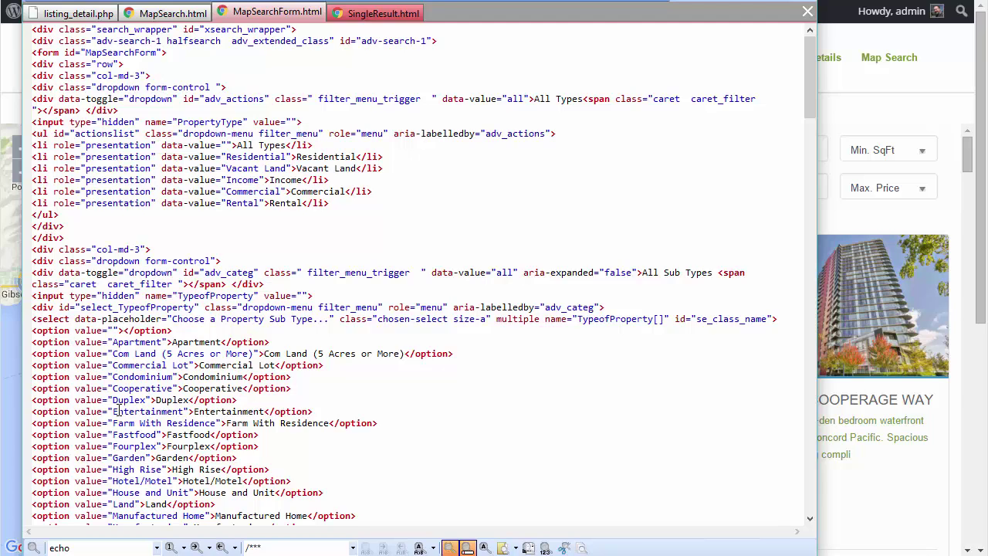
scroll(133, 368, down, 6)
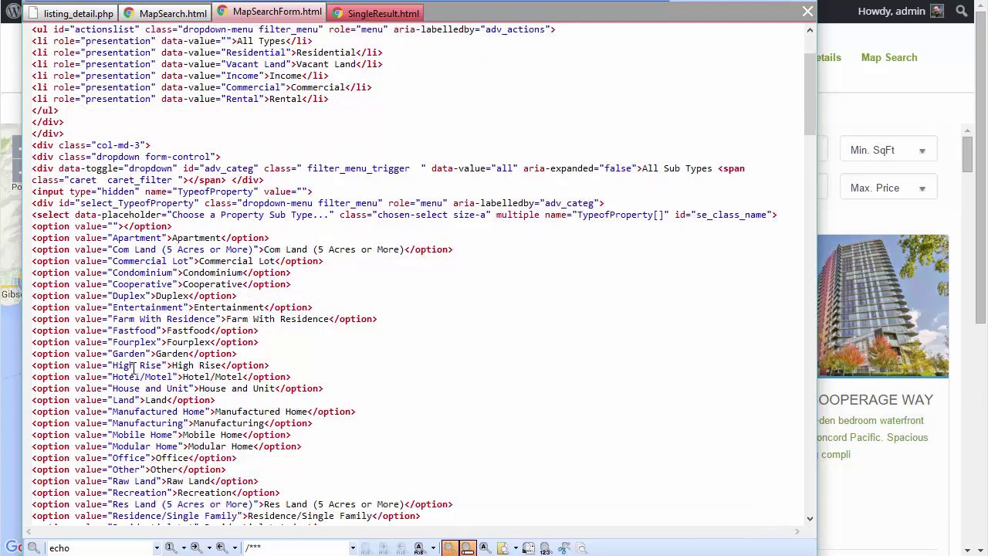
scroll(149, 330, down, 6)
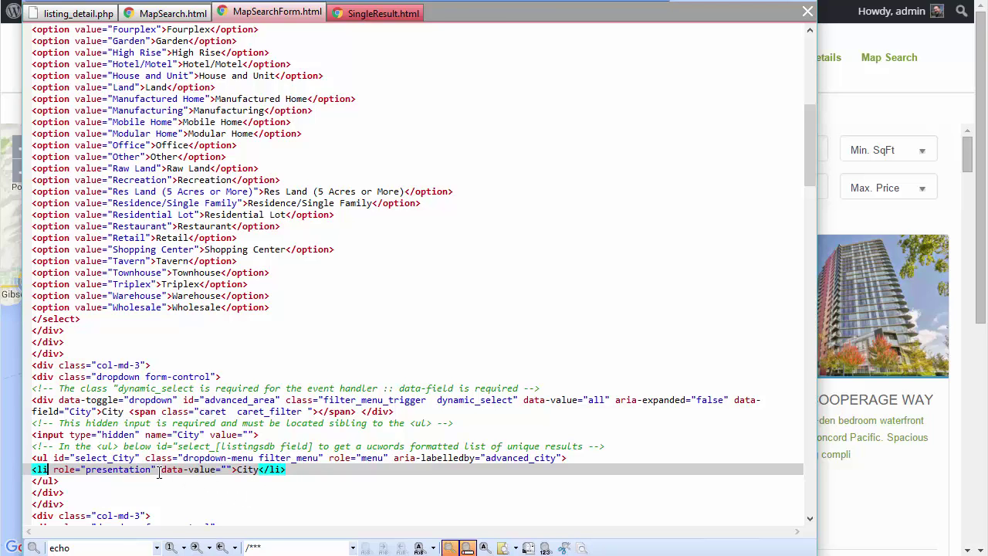
scroll(185, 433, down, 2)
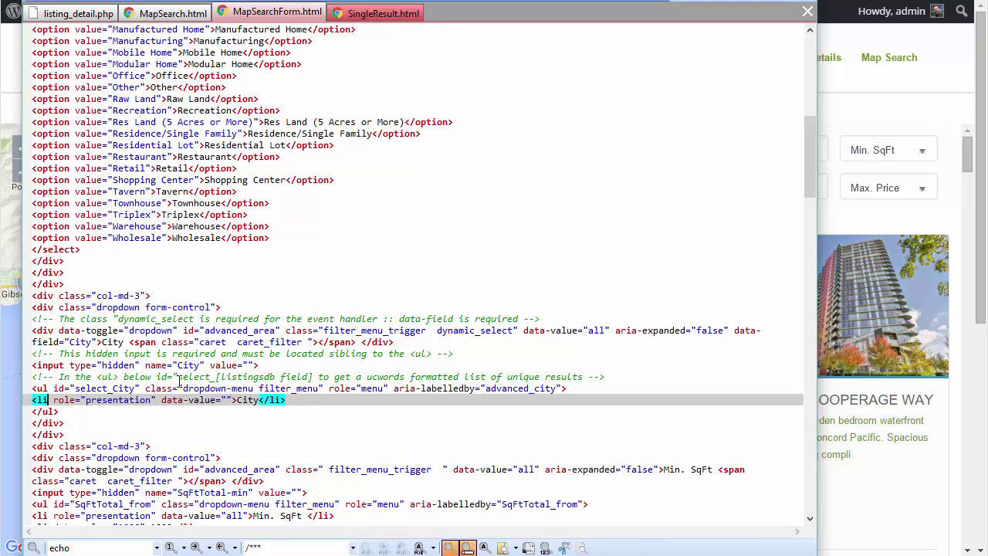
- Read the ucwords, hidden input placement and dynamic_select comments in MapSearchForm.html
click(626, 376)
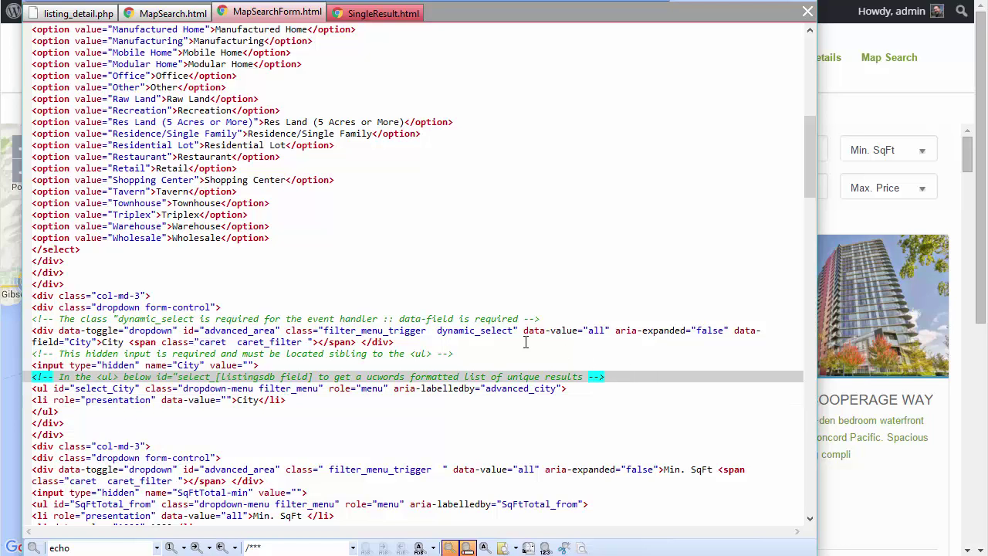
click(458, 353)
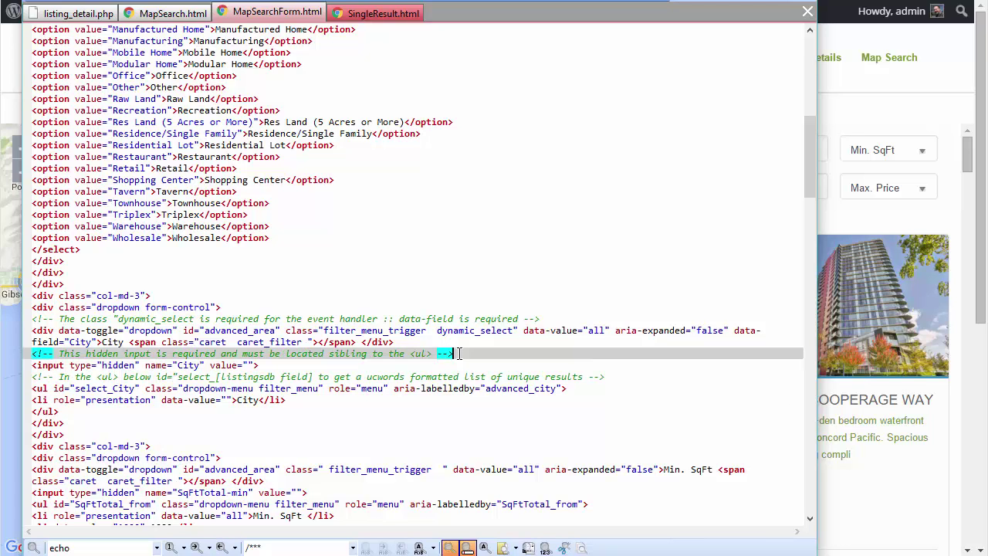
click(564, 318)
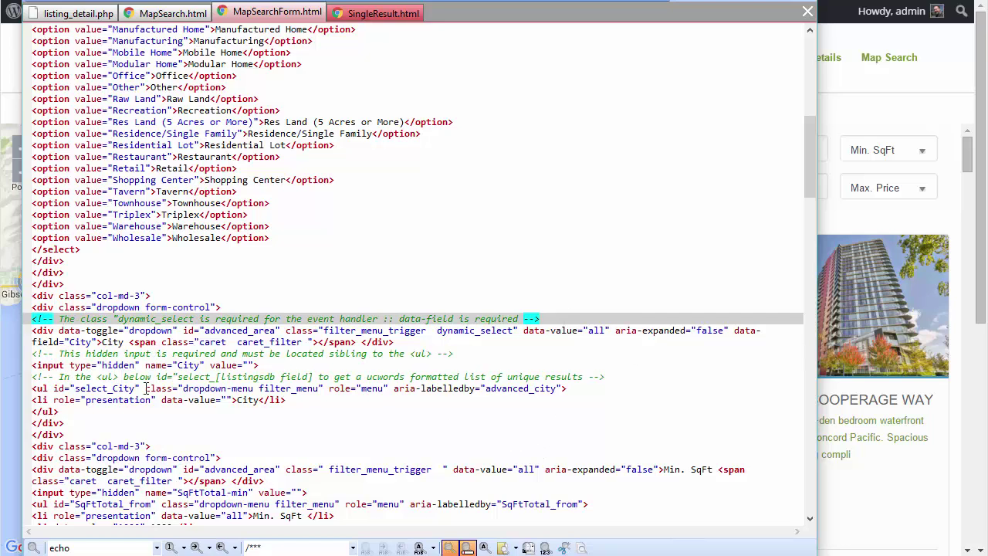
- Compare the select_City id with the City data-field and hidden input, then move EditPad aside
drag(78, 389, 139, 389)
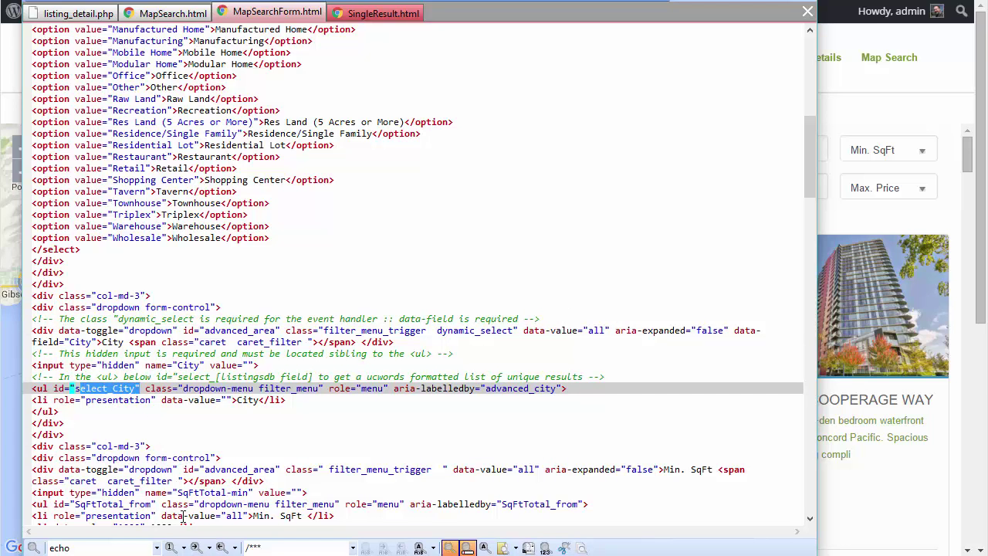
click(120, 389)
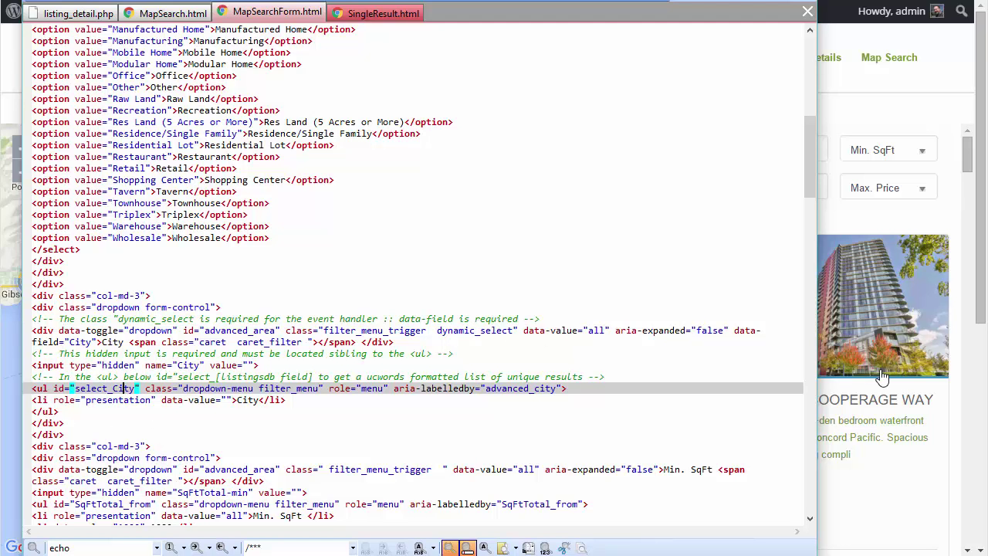
click(81, 342)
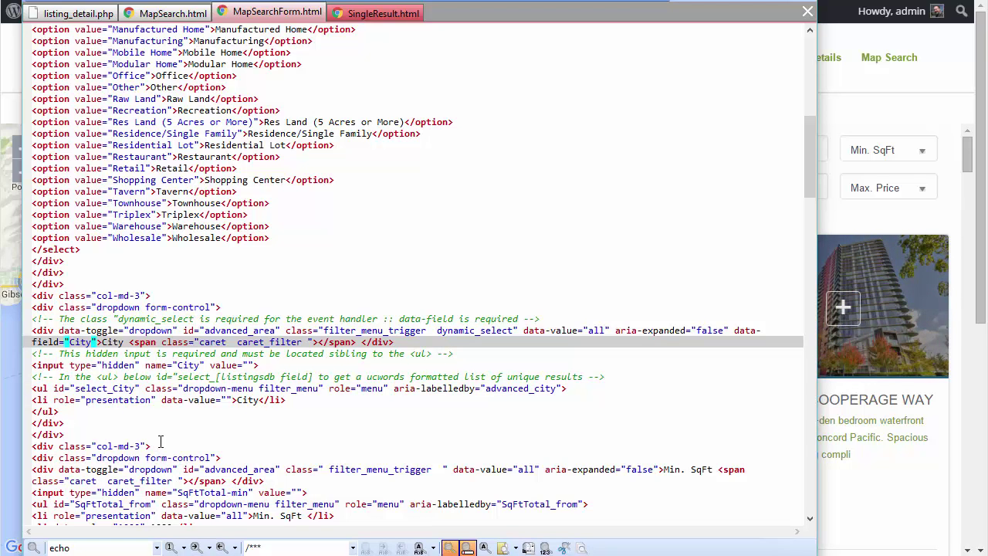
click(99, 391)
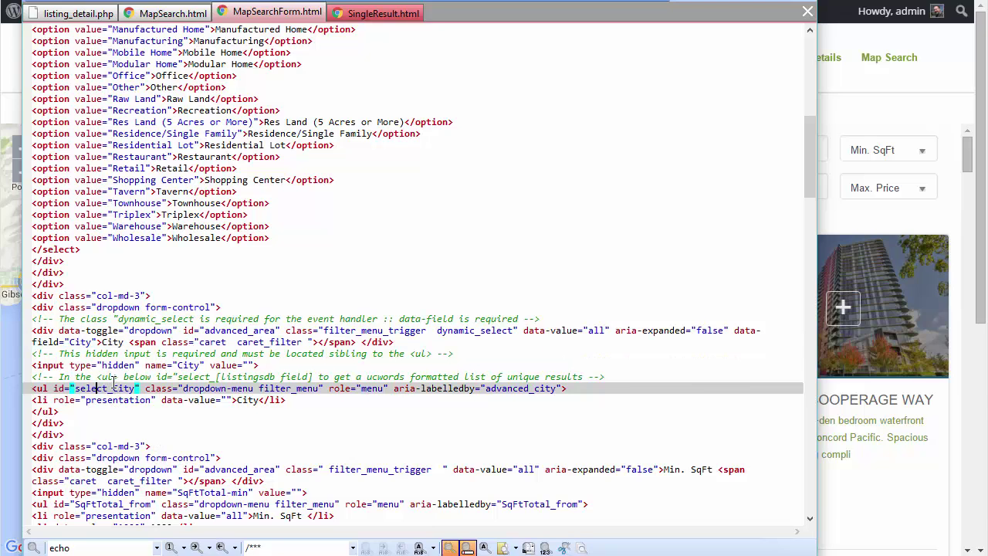
click(193, 366)
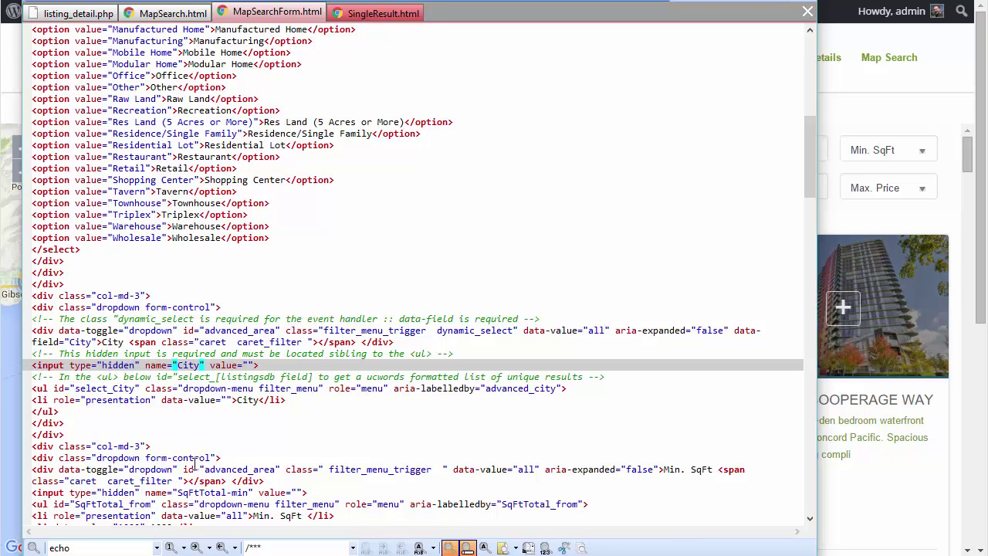
click(116, 389)
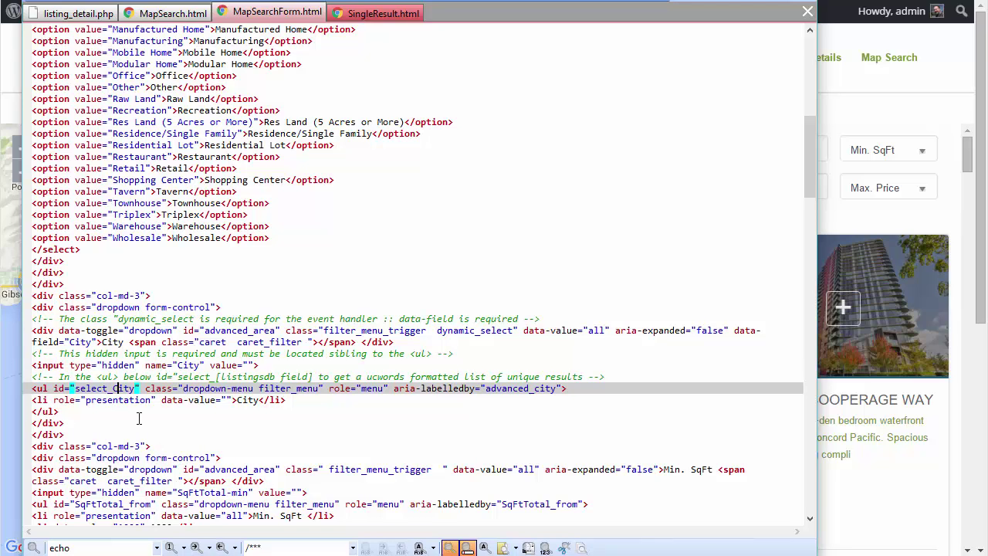
drag(464, 1, 987, 17)
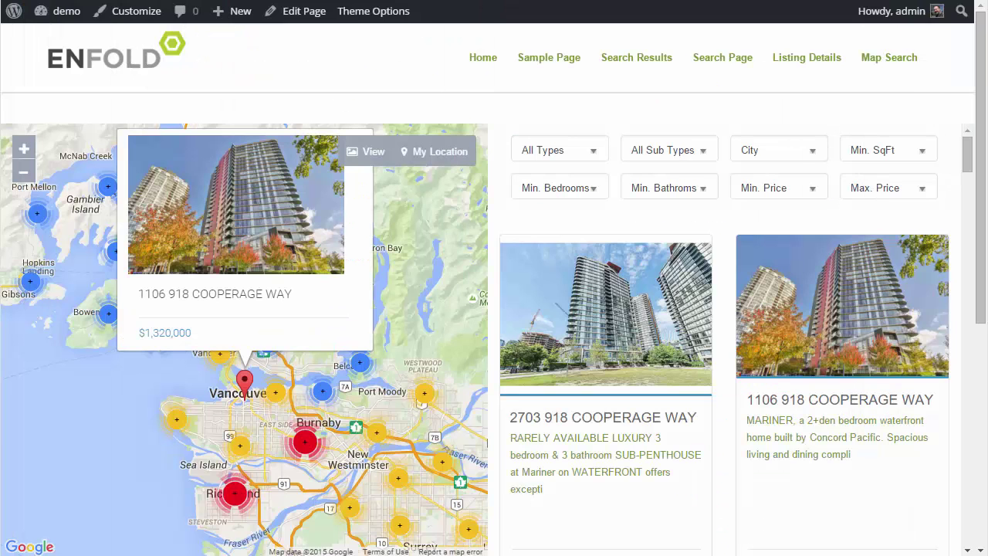
- Browse the City dropdown's city names, then bring EditPad back to MapSearchForm.html's select_City list
click(812, 154)
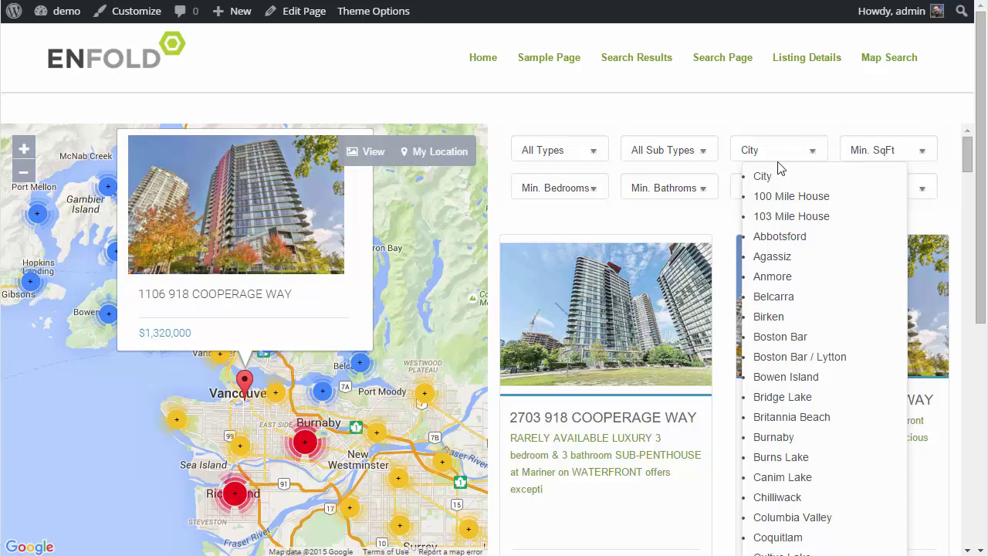
scroll(796, 354, down, 5)
scroll(809, 275, up, 5)
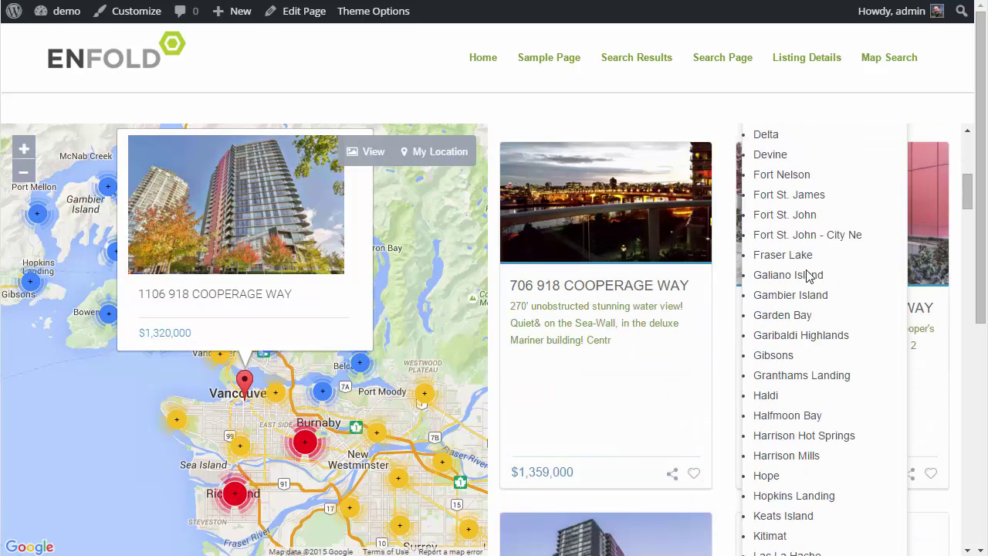
scroll(809, 276, up, 5)
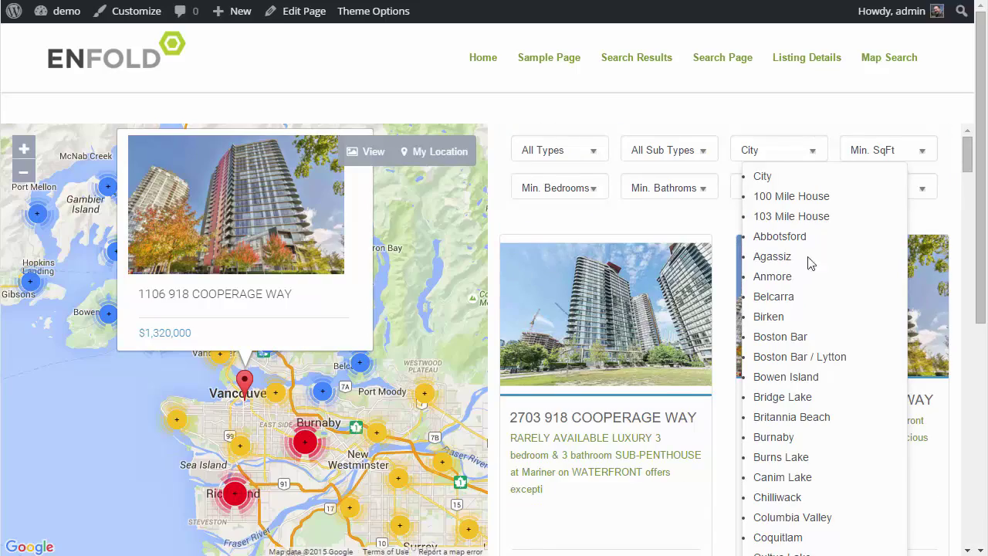
drag(987, 2, 359, 1)
scroll(325, 355, down, 5)
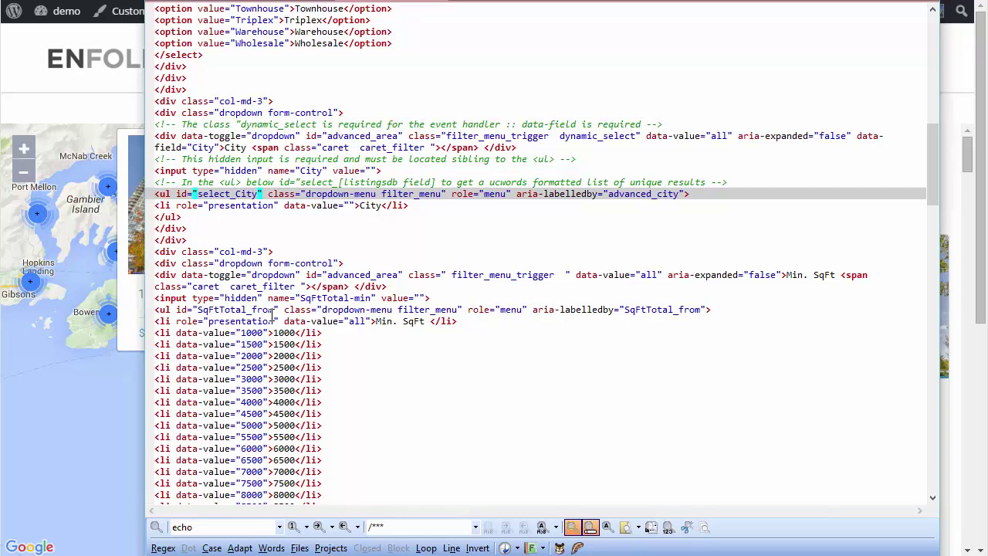
- Change the City list's id from select_City to City, then view the page filtered to Burnaby
key(BackSpace)
key(BackSpace)
key(BackSpace)
key(BackSpace)
key(BackSpace)
key(BackSpace)
key(BackSpace)
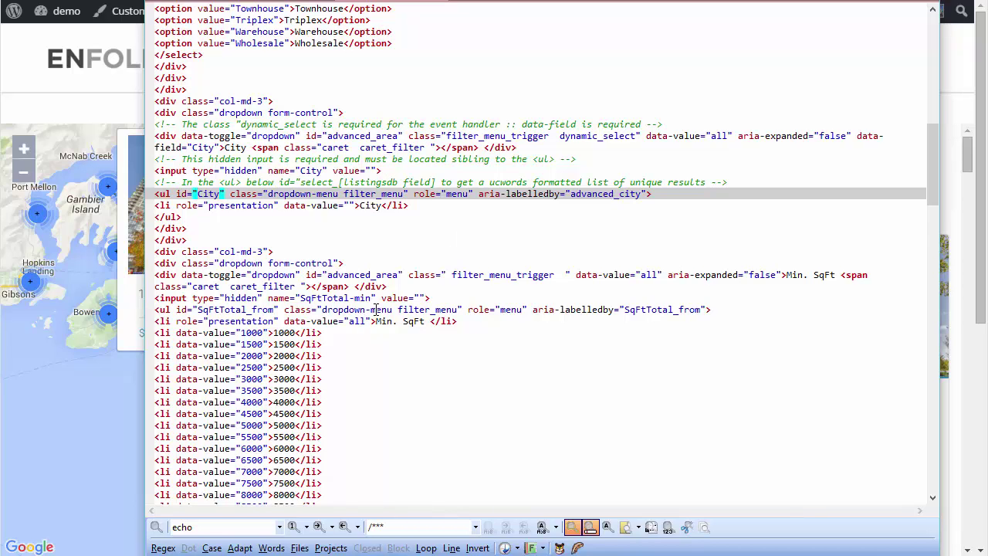
scroll(376, 309, down, 2)
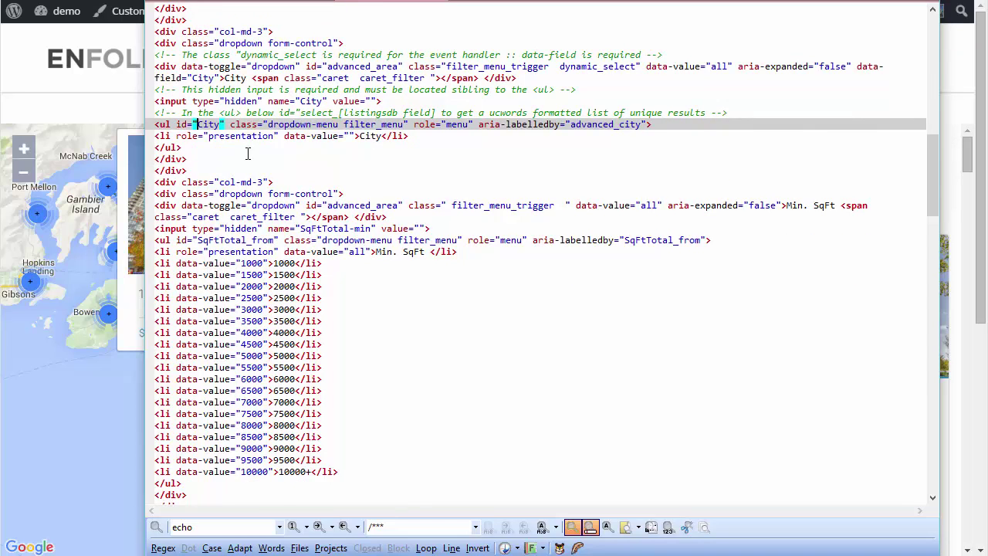
scroll(238, 263, up, 8)
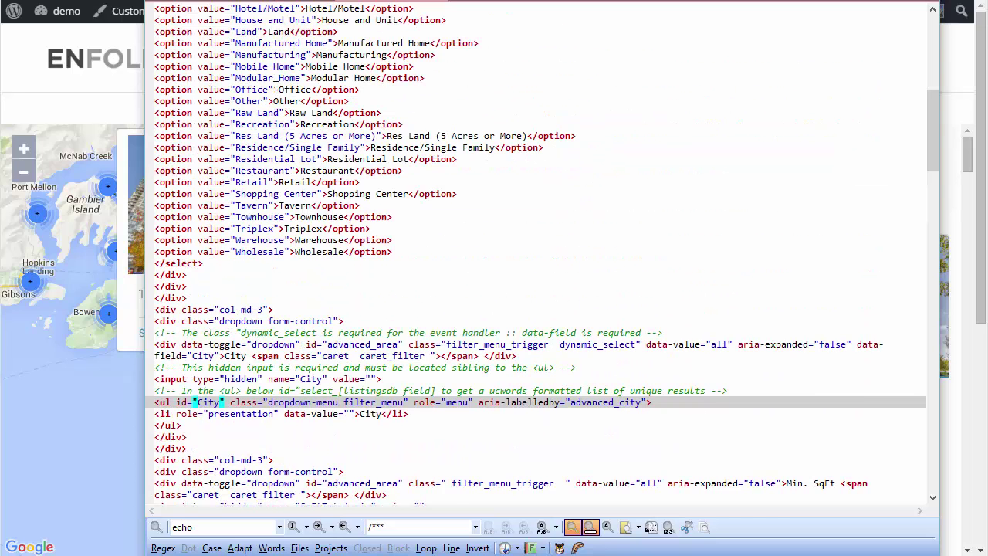
scroll(463, 282, down, 4)
scroll(465, 281, down, 2)
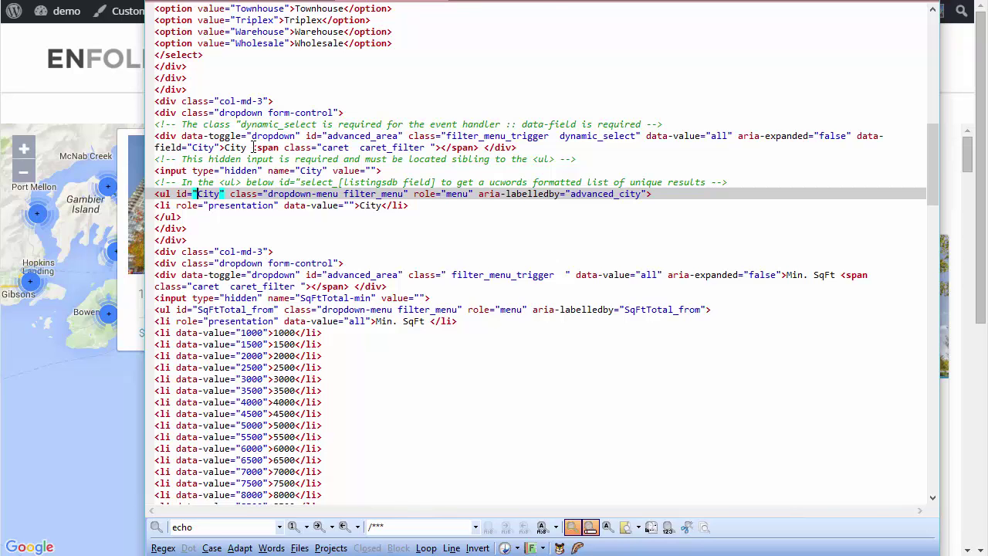
scroll(315, 145, up, 6)
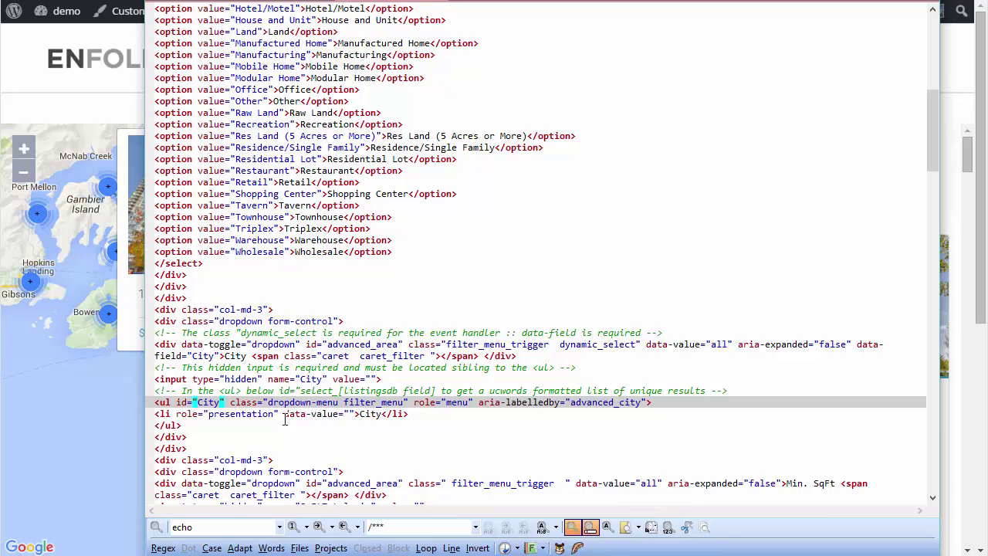
click(447, 415)
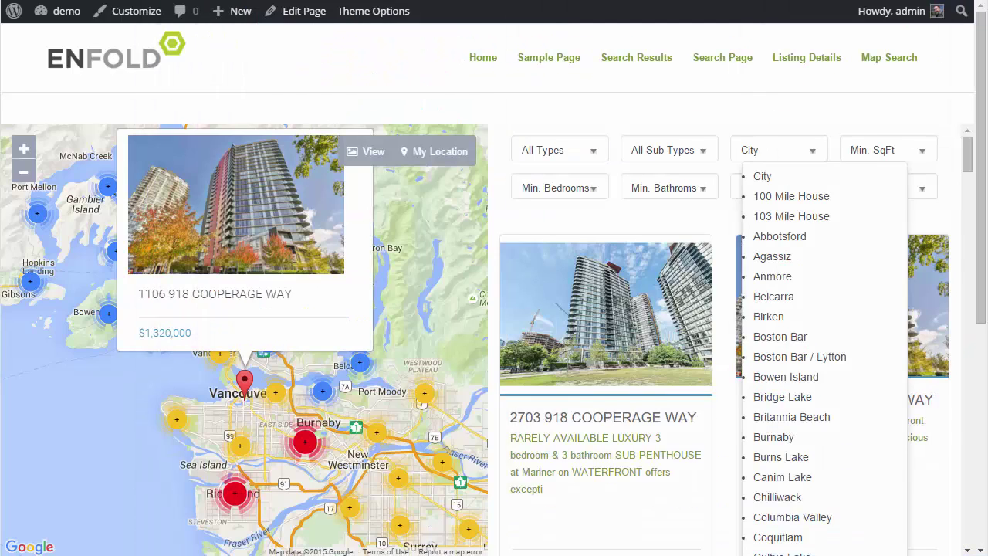
click(761, 433)
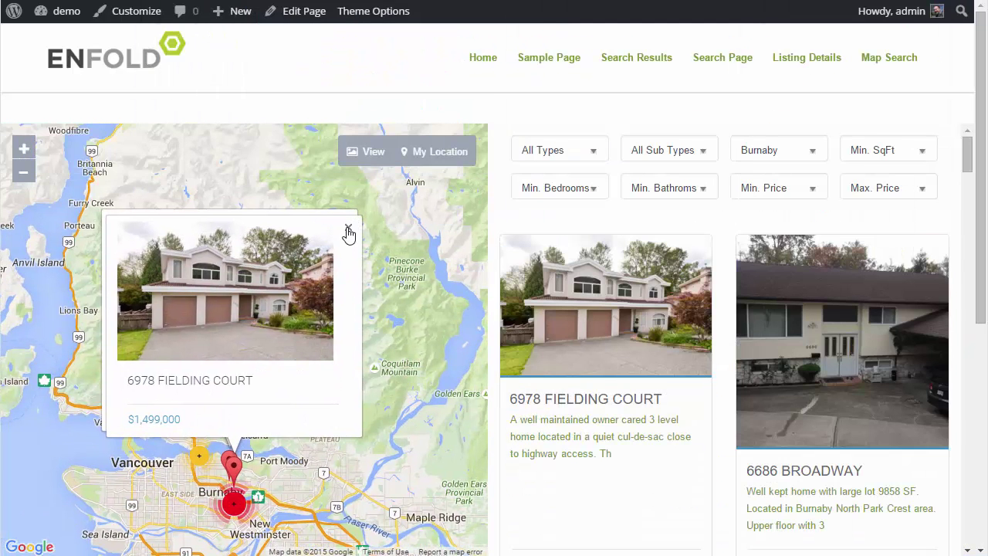
click(348, 231)
click(348, 231)
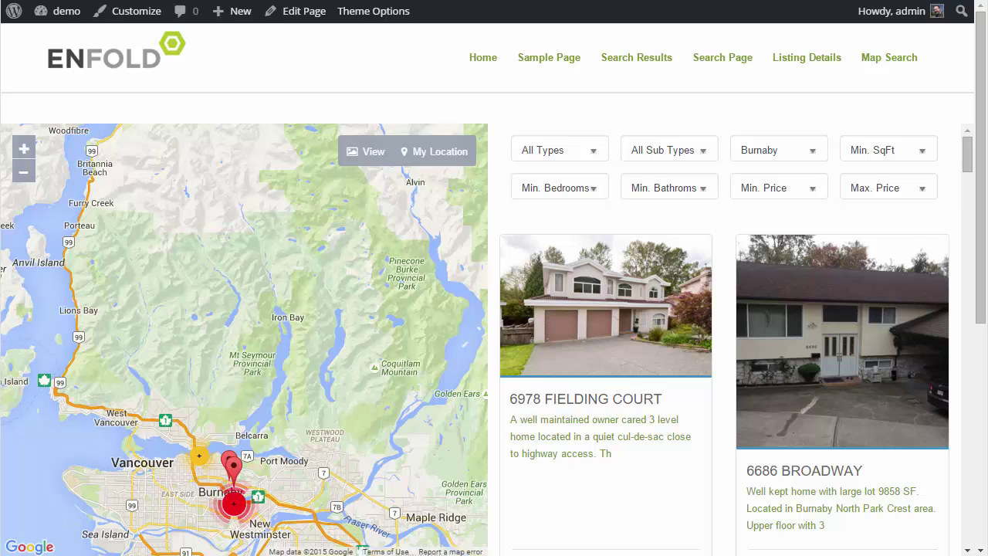
click(228, 458)
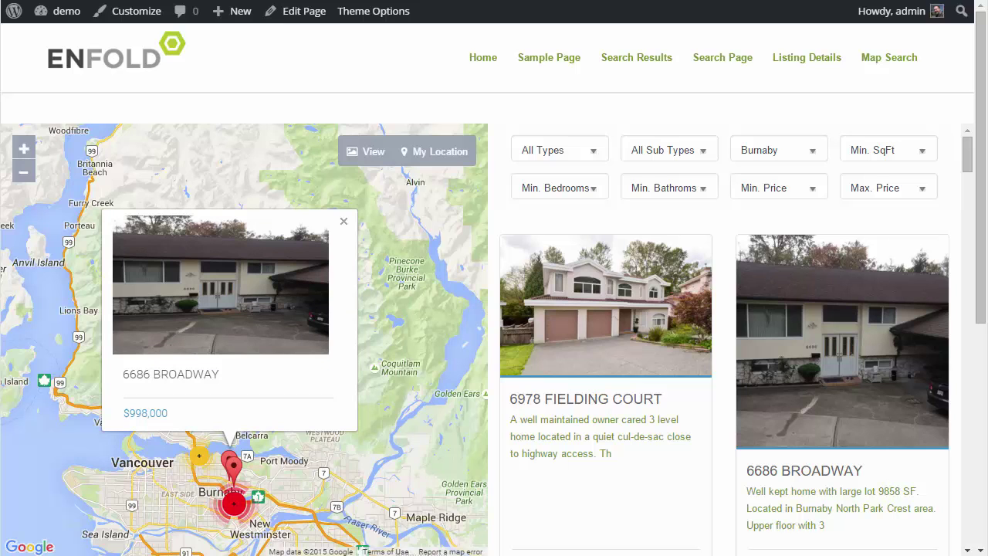